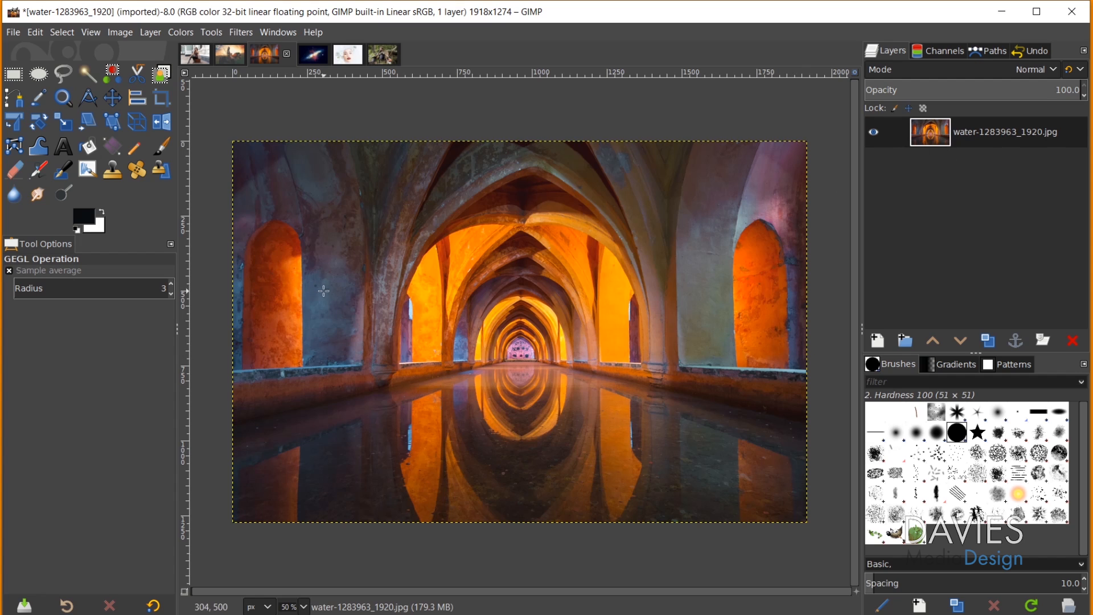
# Step: Scale the image layer beyond the canvas edges to 2108 × 1400 px, keeping its proportions
pyautogui.hotkey('shift', 's')
pyautogui.click(314, 280)
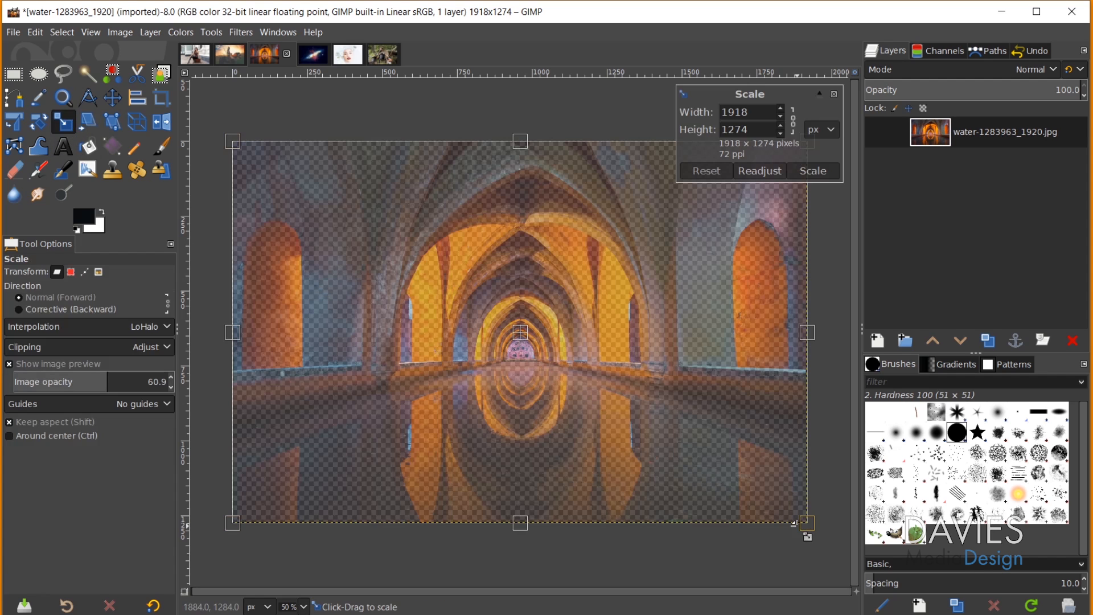
pyautogui.moveTo(810, 529); pyautogui.dragTo(879, 563)
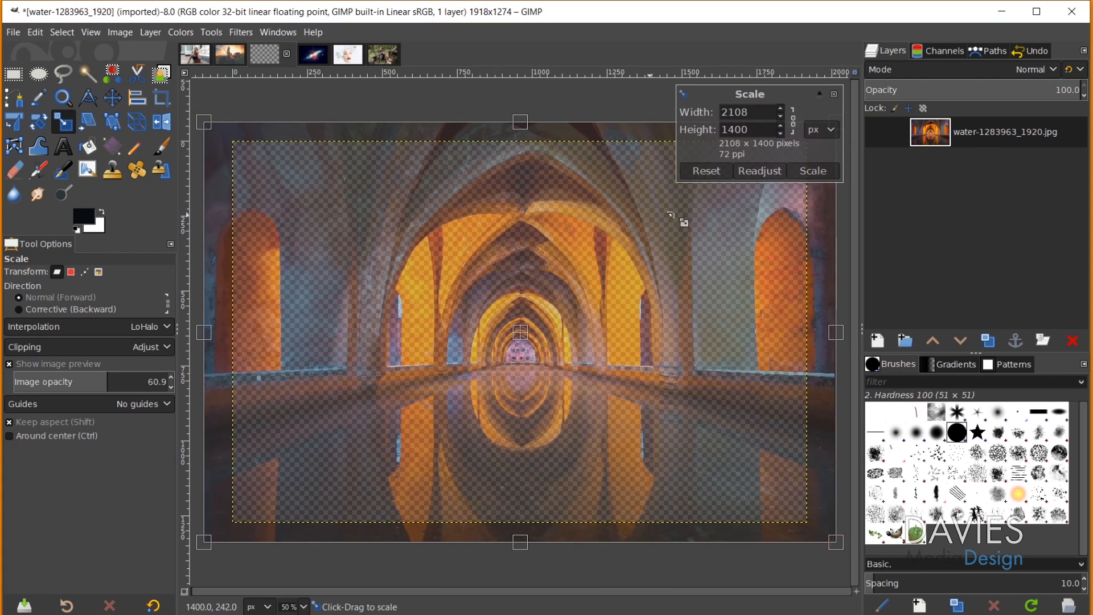
pyautogui.click(819, 173)
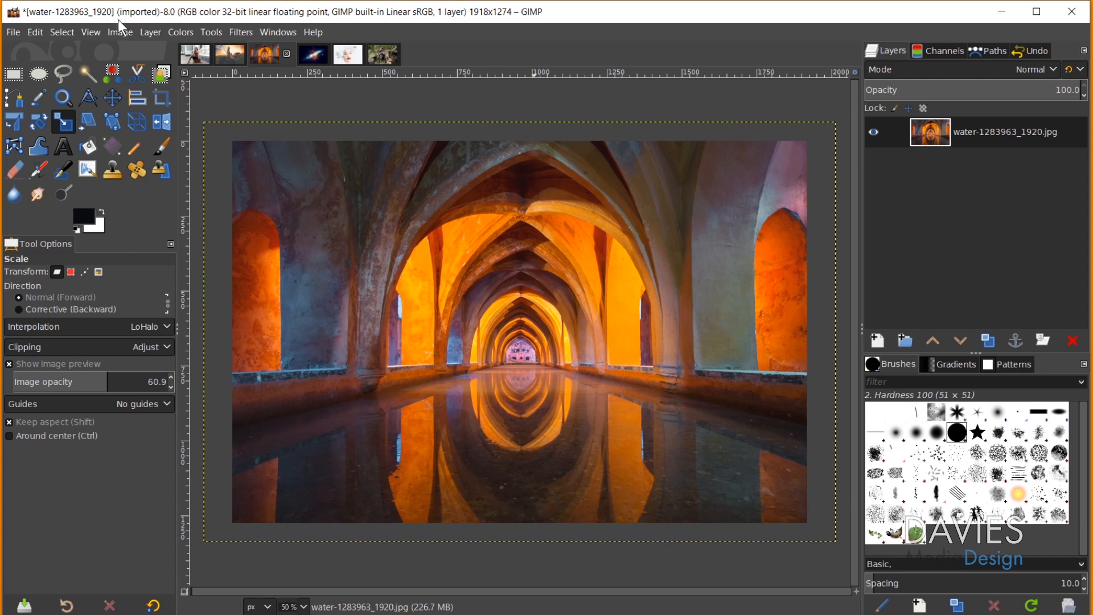
# Step: Turn on Show All to display the layer content outside the canvas, and switch to the Move tool
pyautogui.click(91, 32)
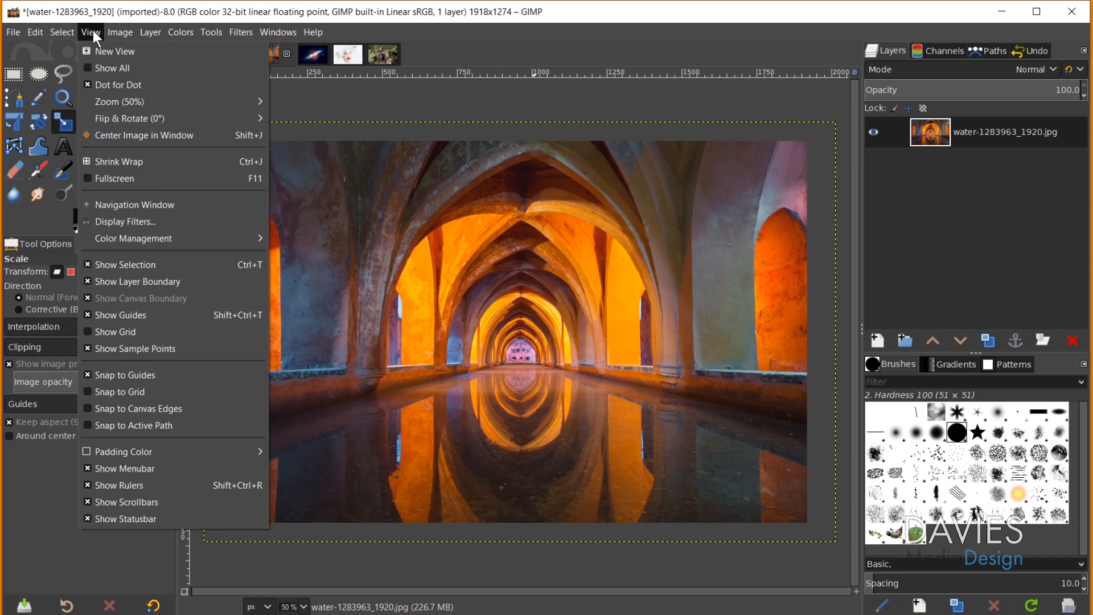
pyautogui.click(91, 68)
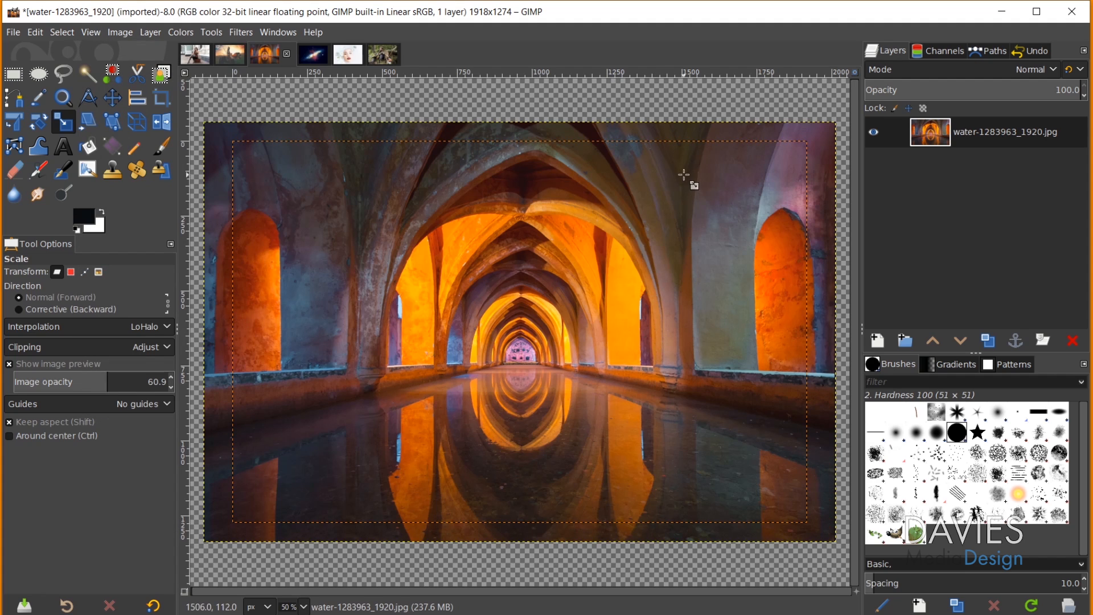
pyautogui.press('-')
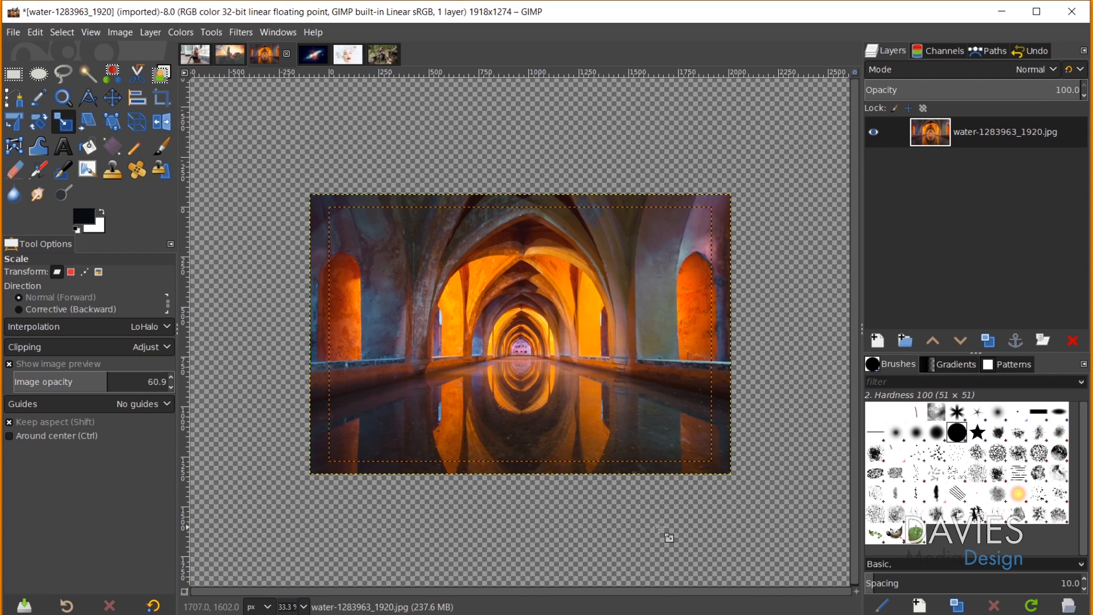
pyautogui.scroll(-9, 649, 408)
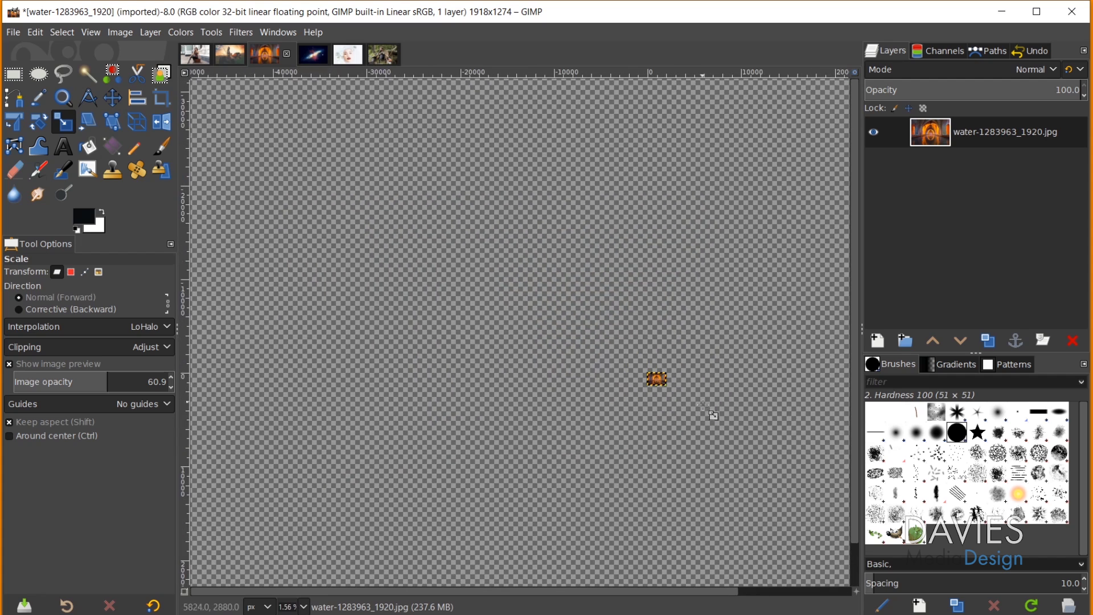
pyautogui.scroll(8, 663, 382)
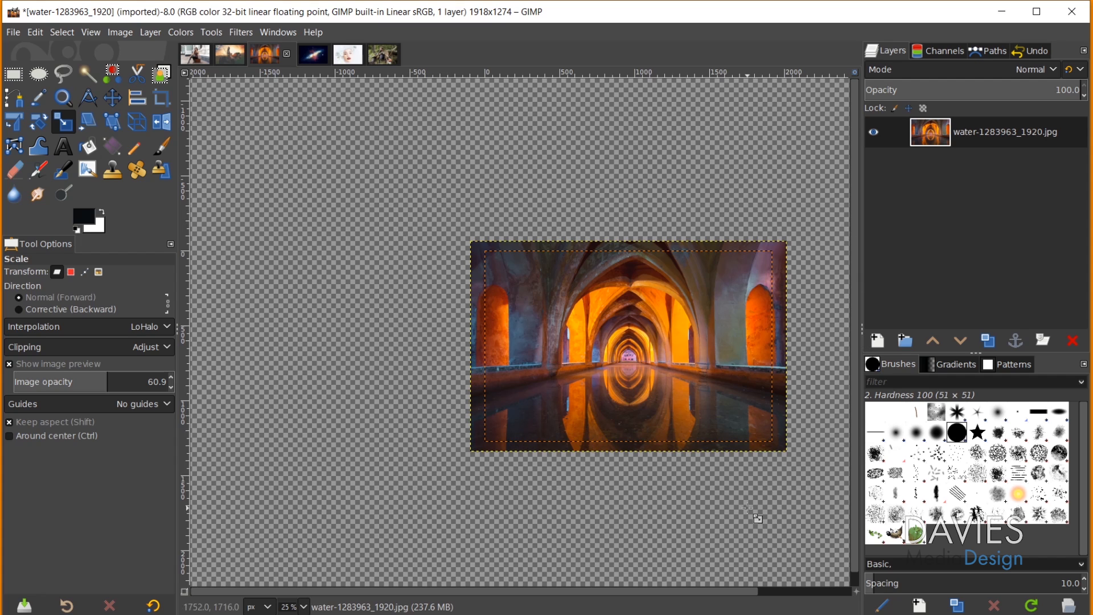
pyautogui.hscroll(3, 712, 590)
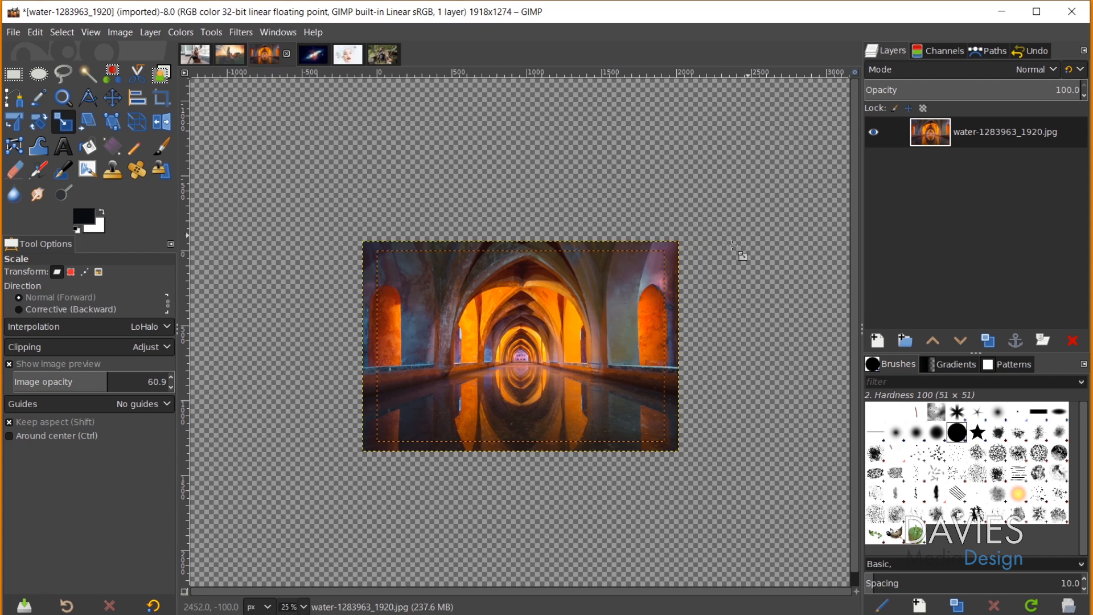
pyautogui.scroll(2, 516, 394)
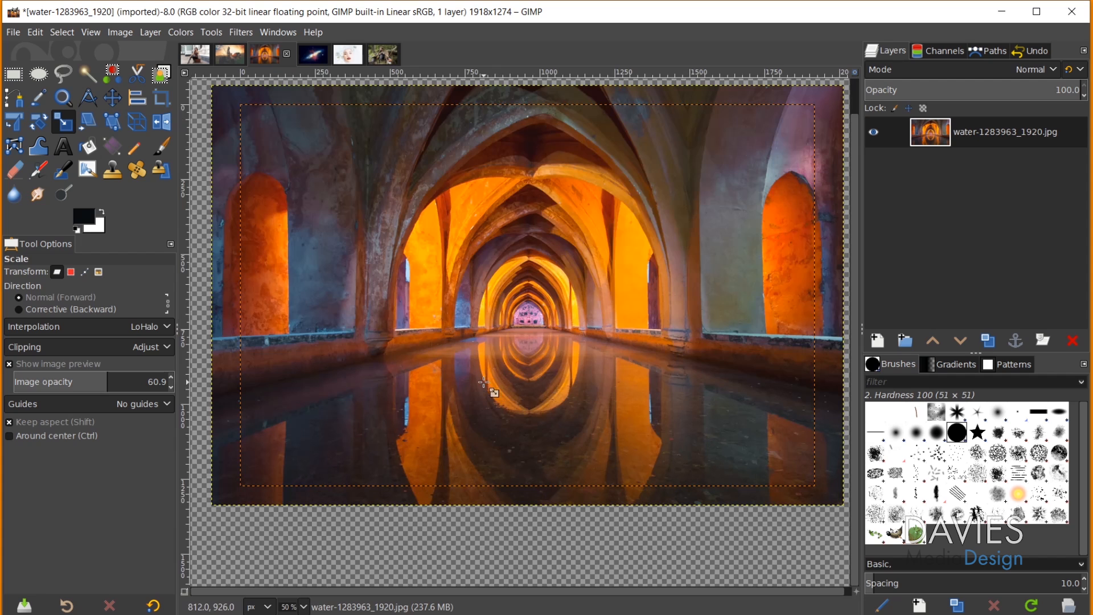
pyautogui.scroll(-1, 484, 382)
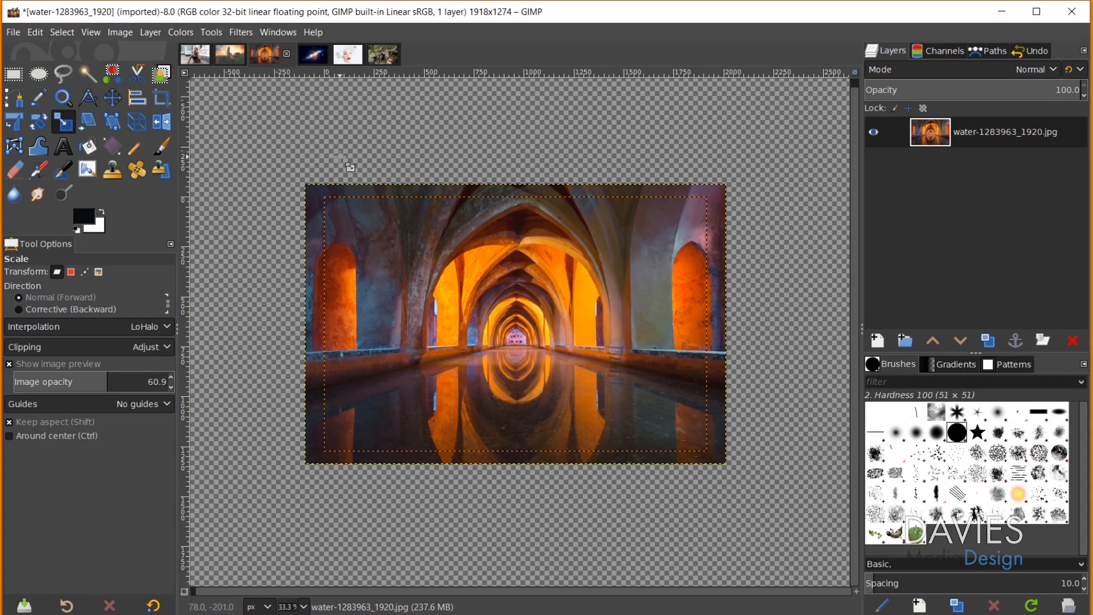
pyautogui.press('m')
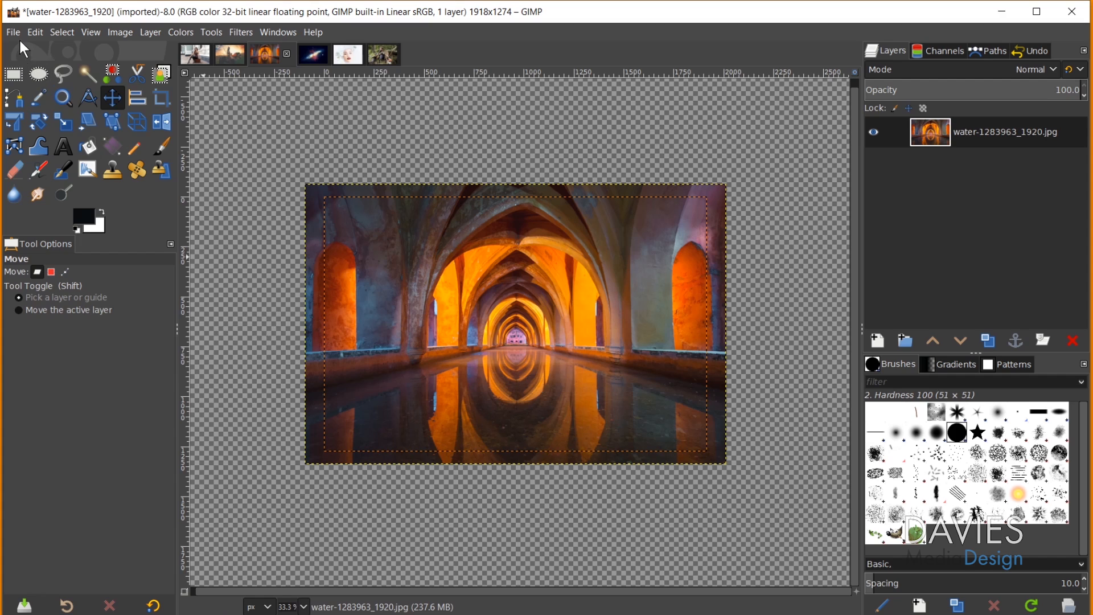
# Step: In the image window appearance preferences, disable Show canvas boundary for normal mode
pyautogui.click(35, 33)
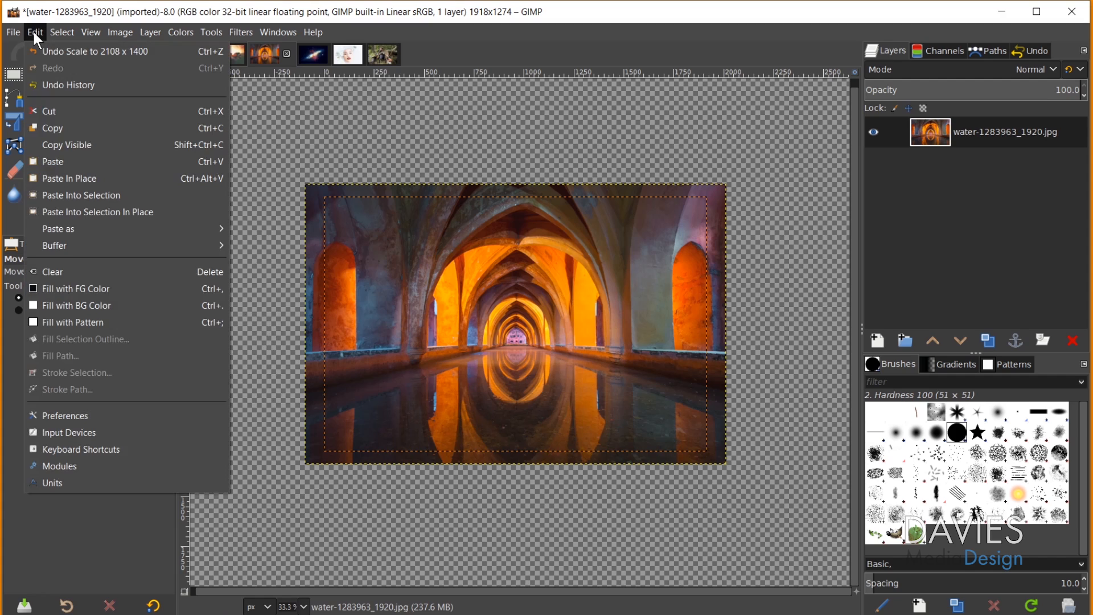
pyautogui.click(115, 421)
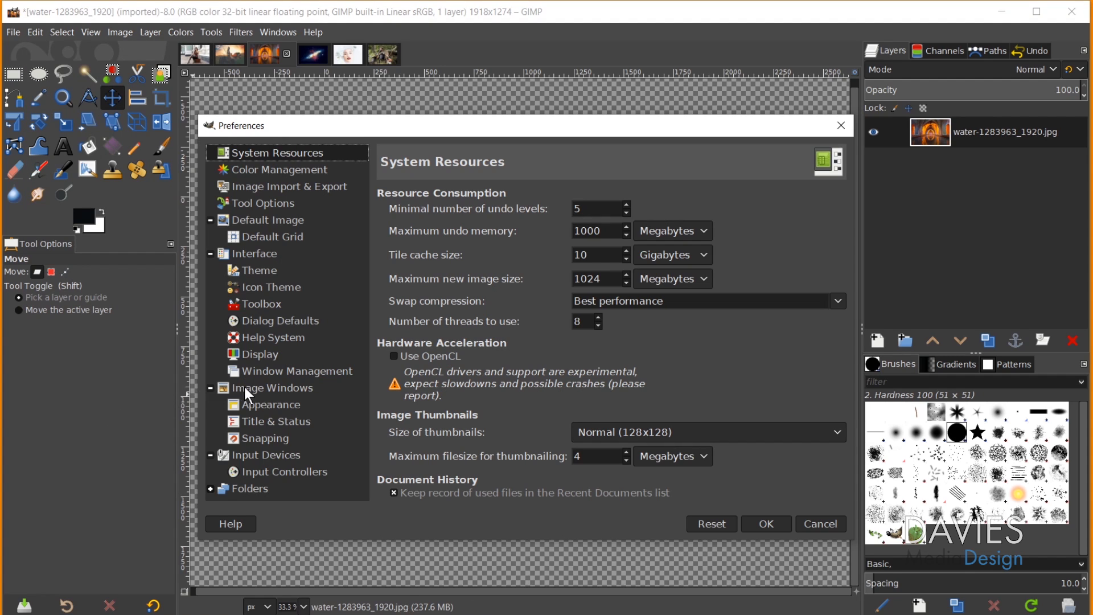
pyautogui.click(211, 389)
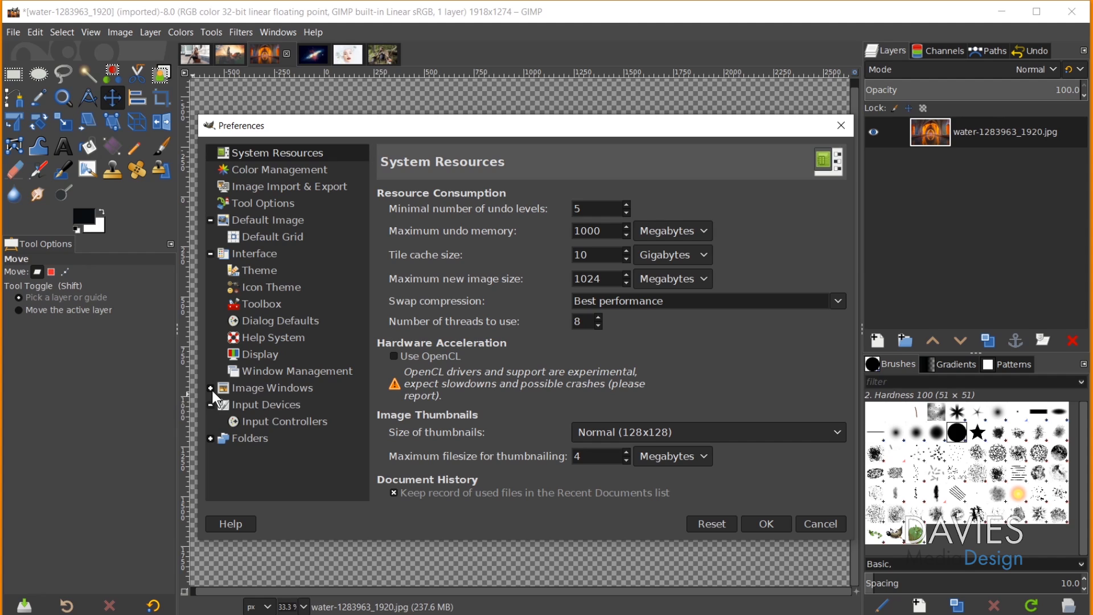
pyautogui.click(211, 389)
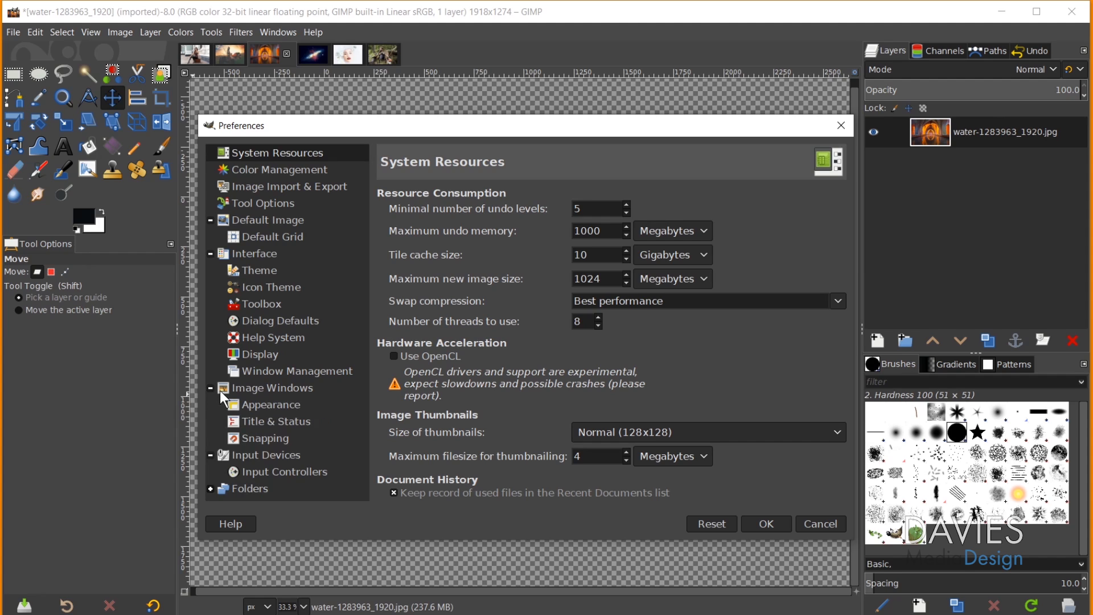
pyautogui.click(267, 408)
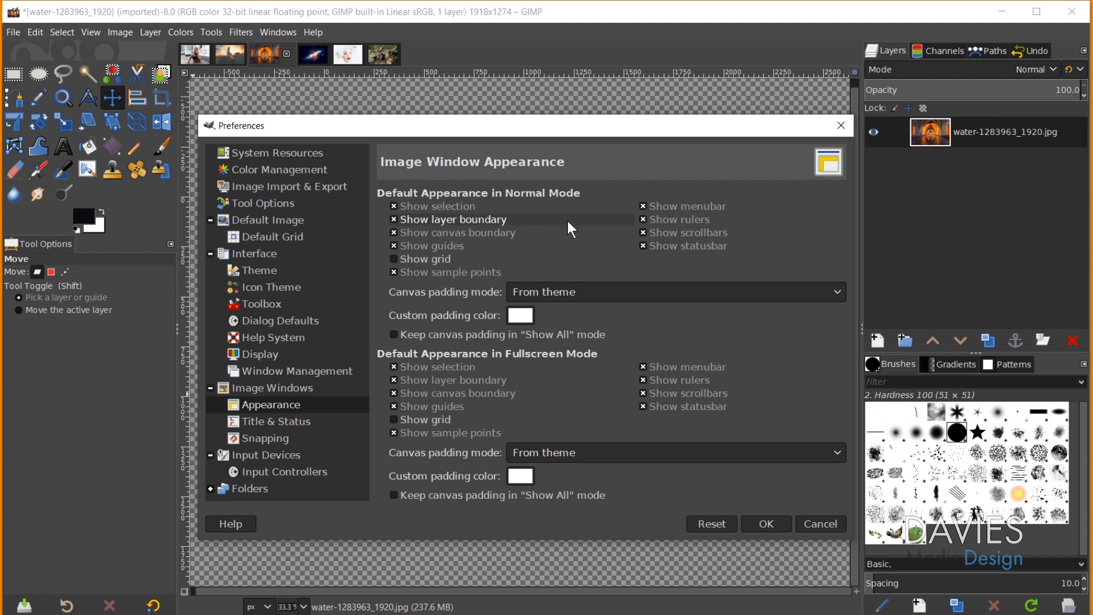
pyautogui.click(394, 233)
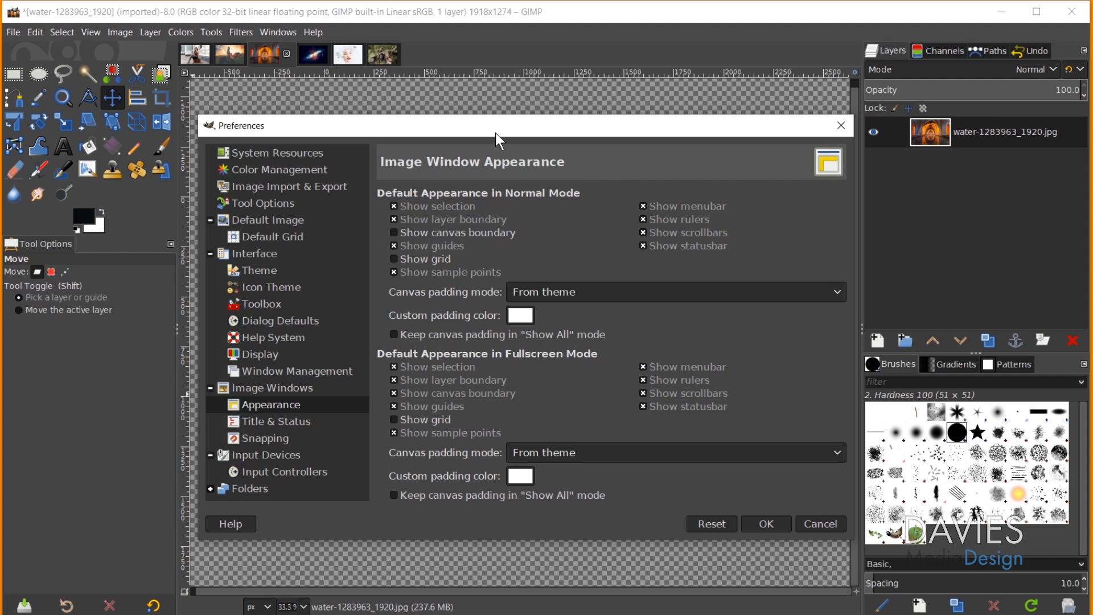
# Step: Set the normal-mode canvas padding to a custom red colour and apply the preferences
pyautogui.moveTo(497, 137); pyautogui.dragTo(680, 86)
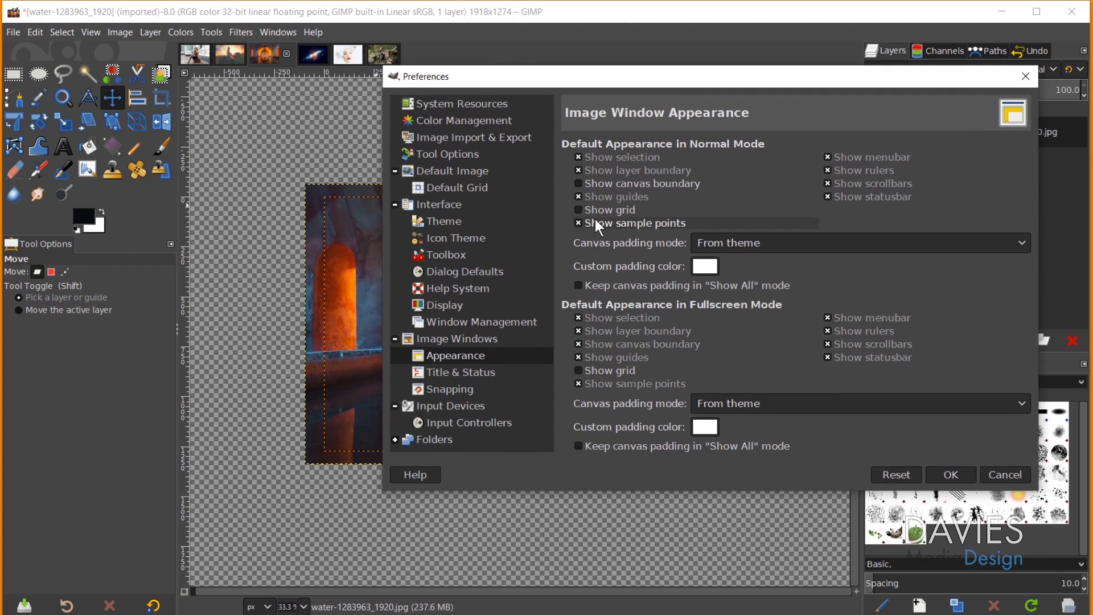
pyautogui.click(740, 245)
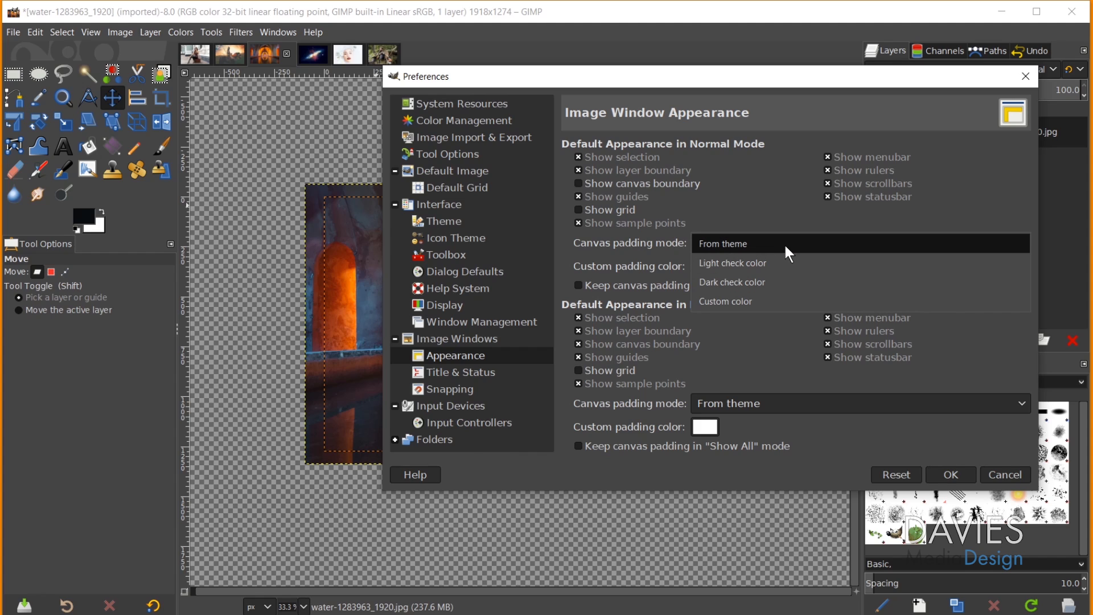
pyautogui.click(777, 311)
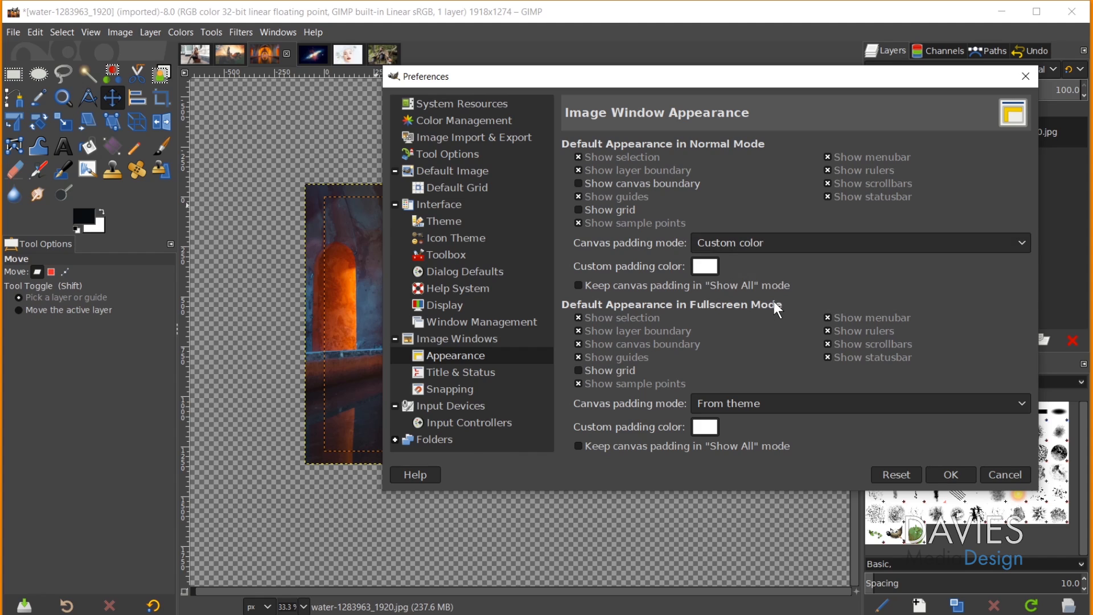
pyautogui.click(713, 274)
pyautogui.moveTo(670, 275); pyautogui.dragTo(674, 197)
pyautogui.click(768, 383)
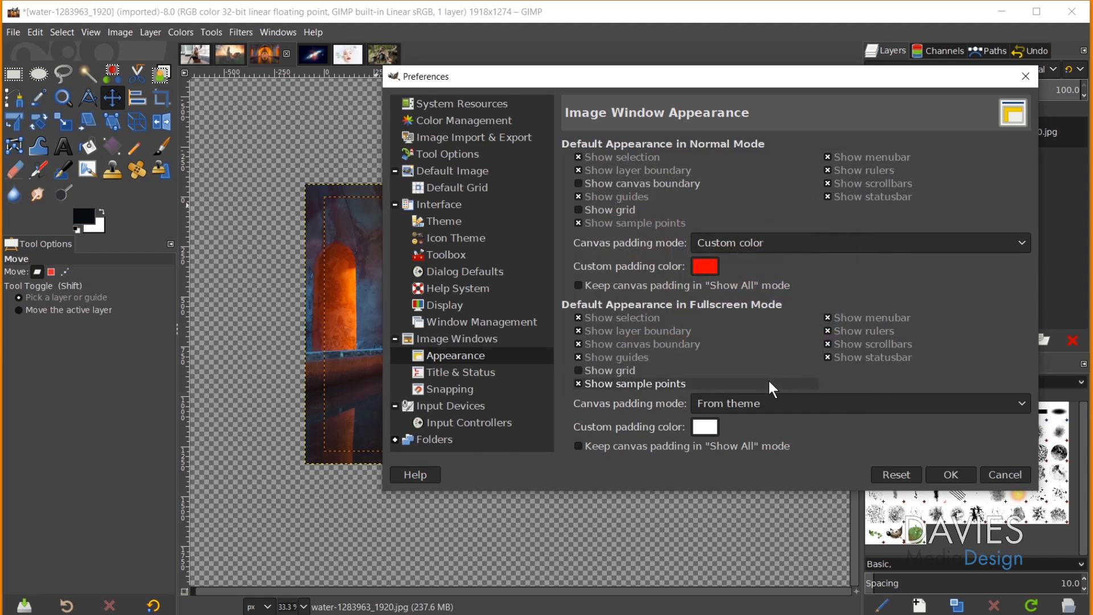
pyautogui.click(951, 474)
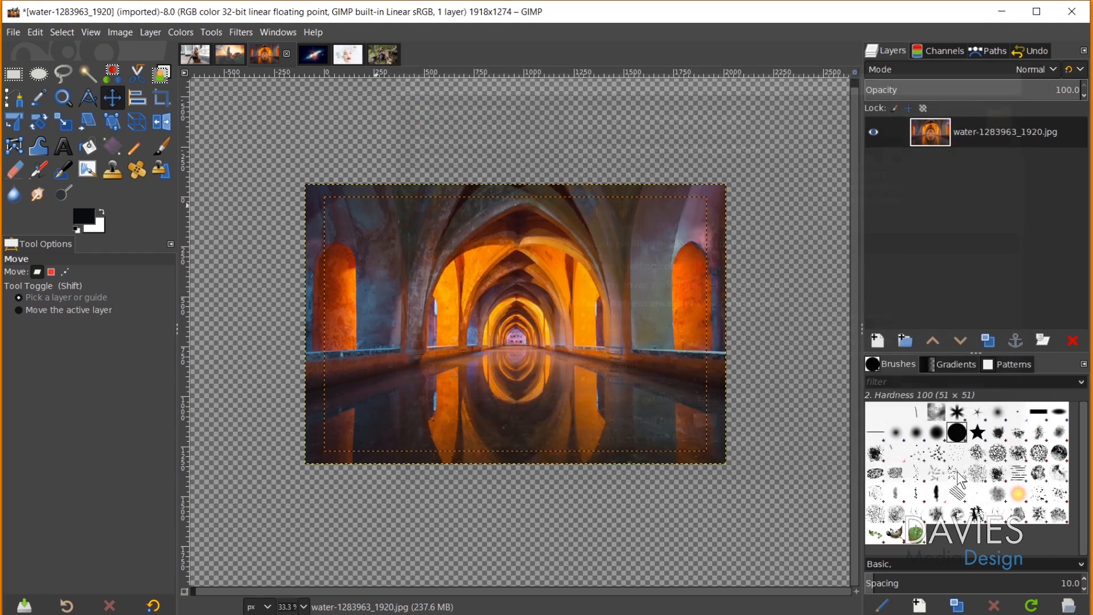
# Step: Quit GIMP and relaunch GIMP 2.10.14
pyautogui.click(1073, 13)
pyautogui.click(192, 196)
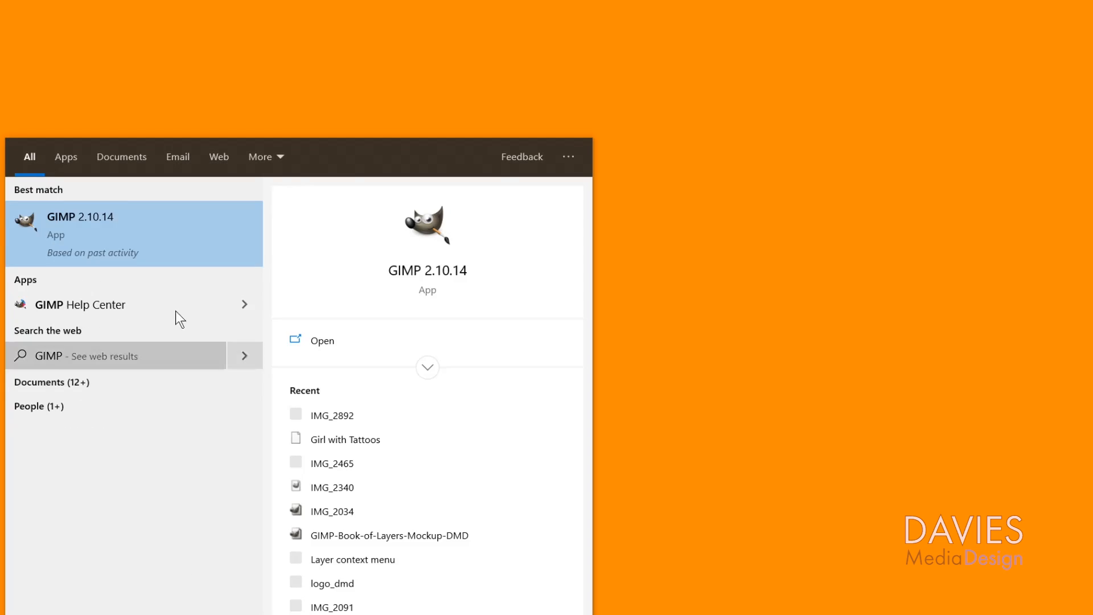
pyautogui.click(146, 248)
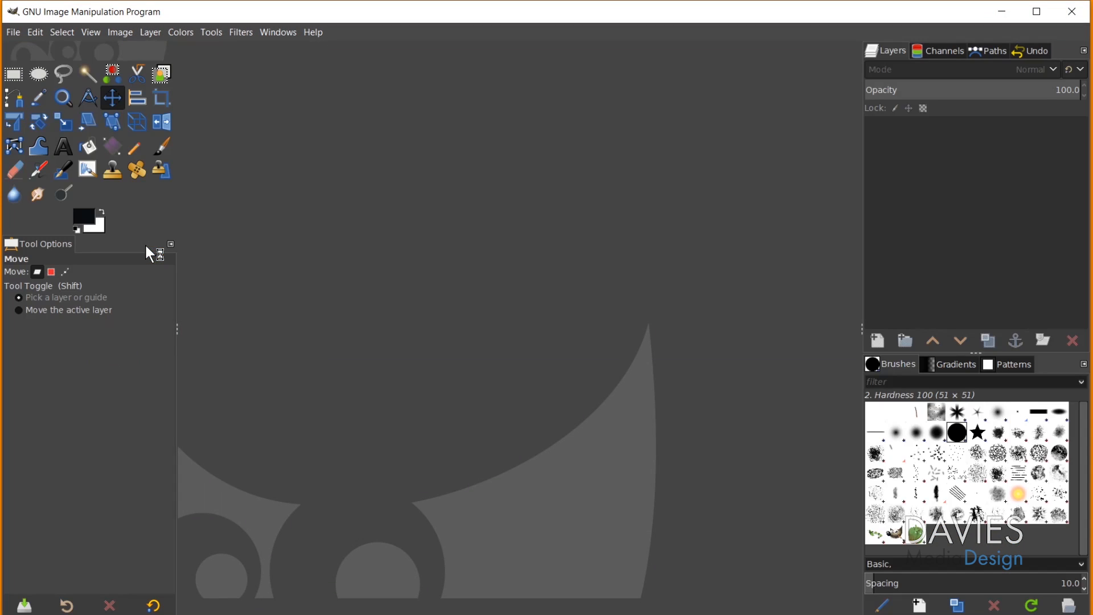
# Step: Open the recent image water-1283963_1920.jpg and look at the padding around its canvas
pyautogui.click(13, 33)
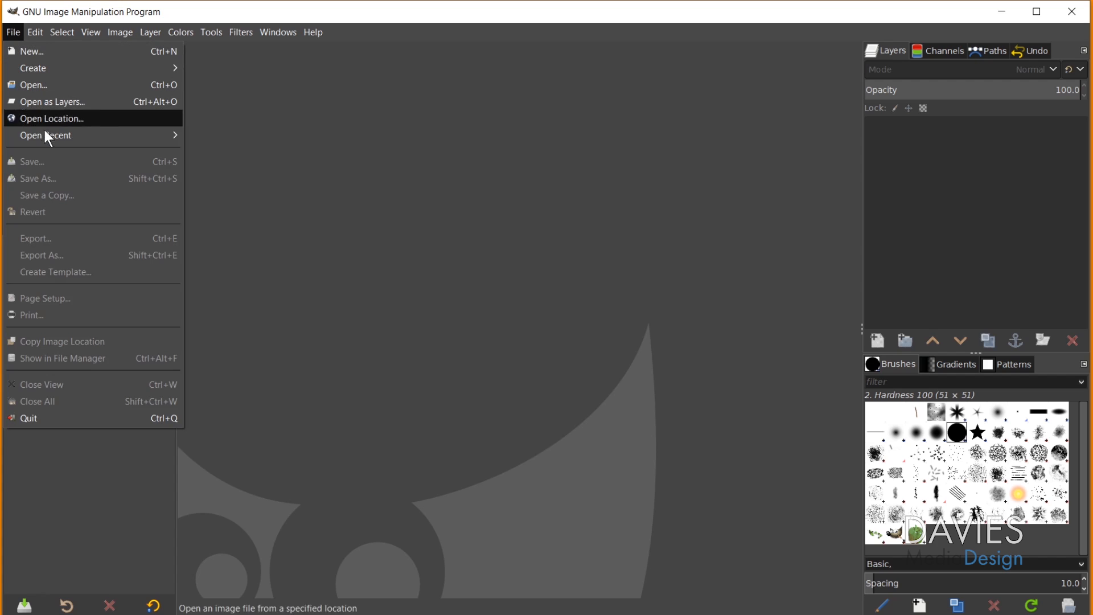
pyautogui.moveTo(48, 138)
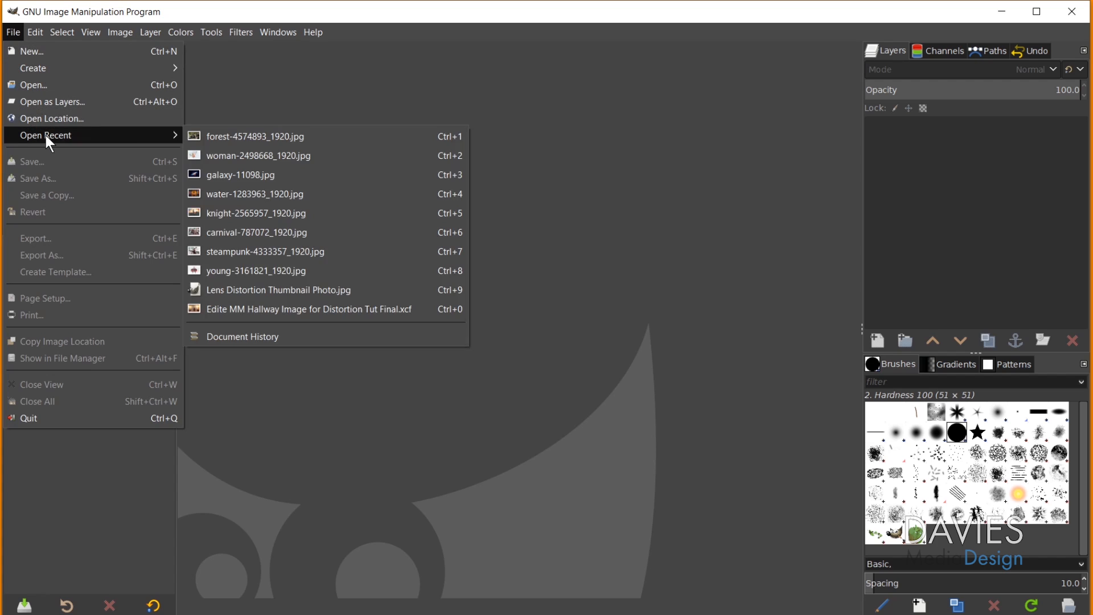
pyautogui.click(203, 194)
pyautogui.scroll(-2, 622, 380)
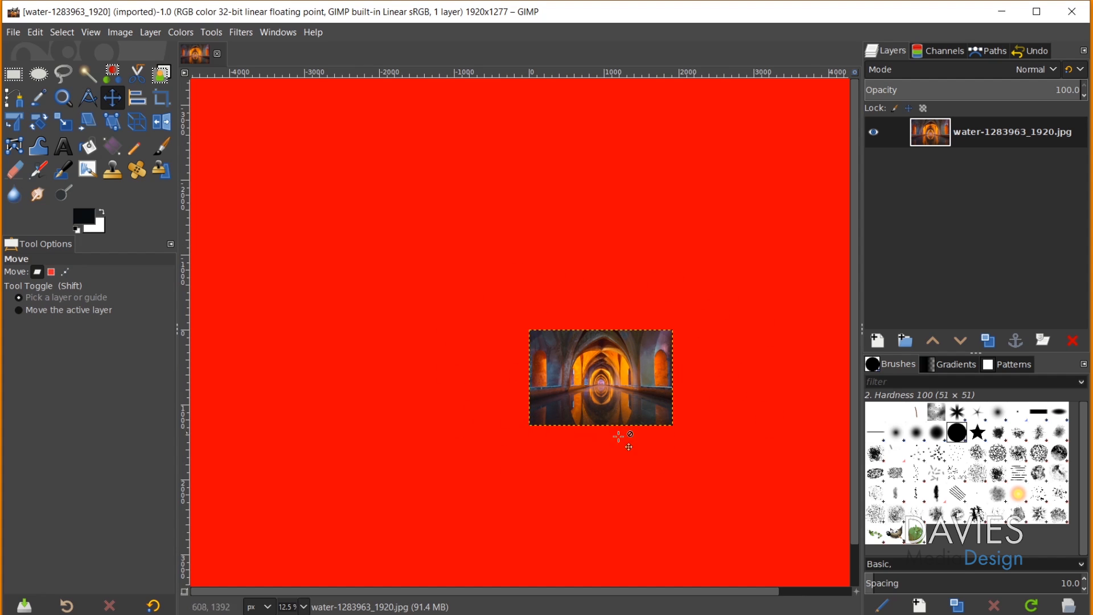
pyautogui.scroll(3, 701, 427)
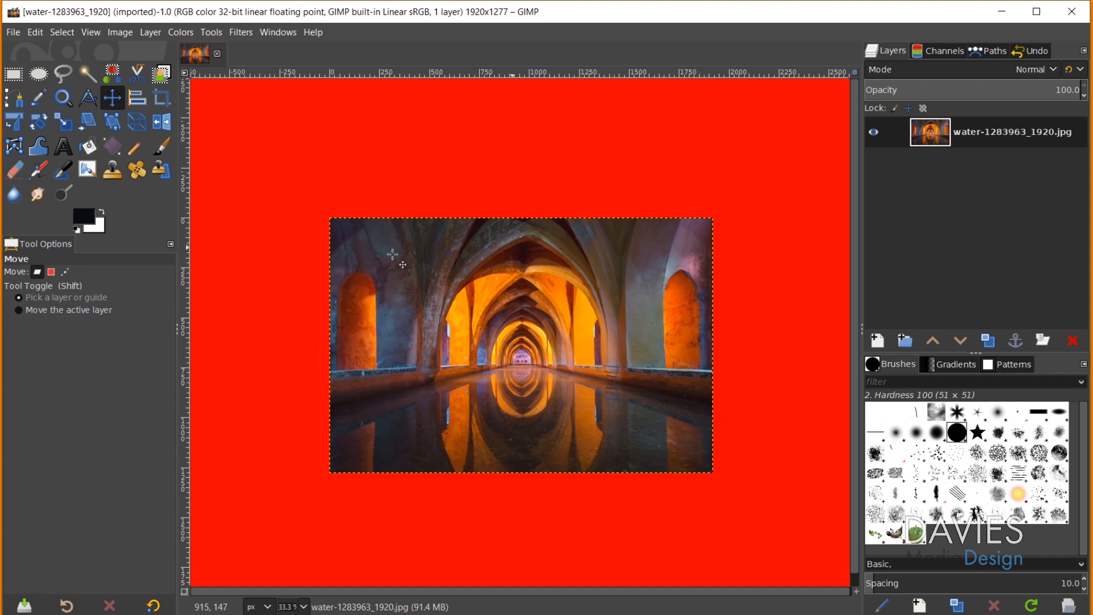
# Step: Set the normal-mode canvas padding to From theme, enable Show canvas boundary, and apply the preferences
pyautogui.click(33, 30)
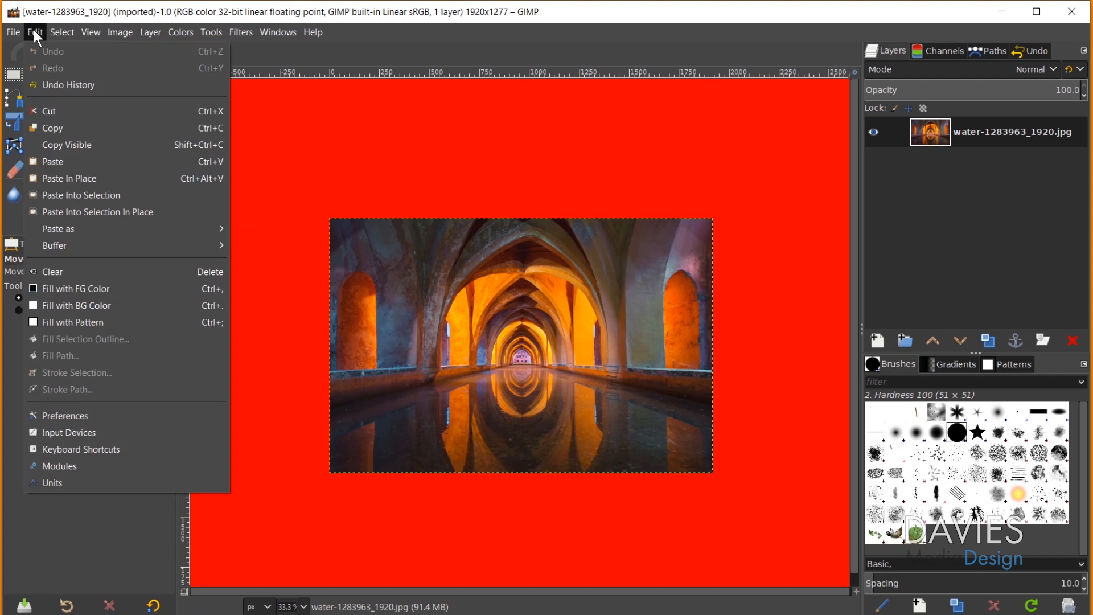
pyautogui.click(107, 413)
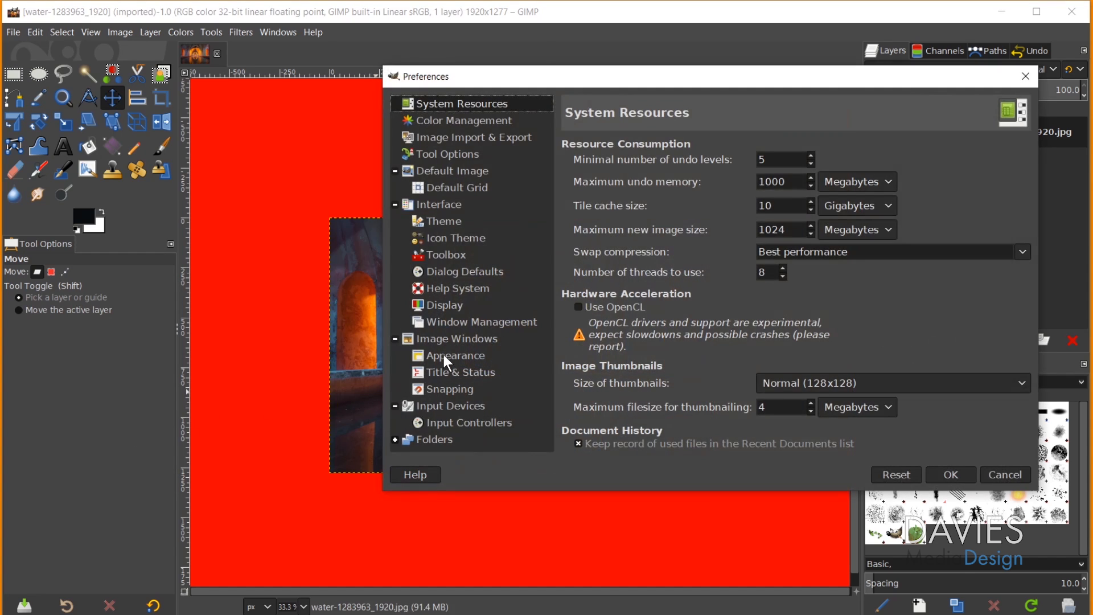
pyautogui.click(445, 355)
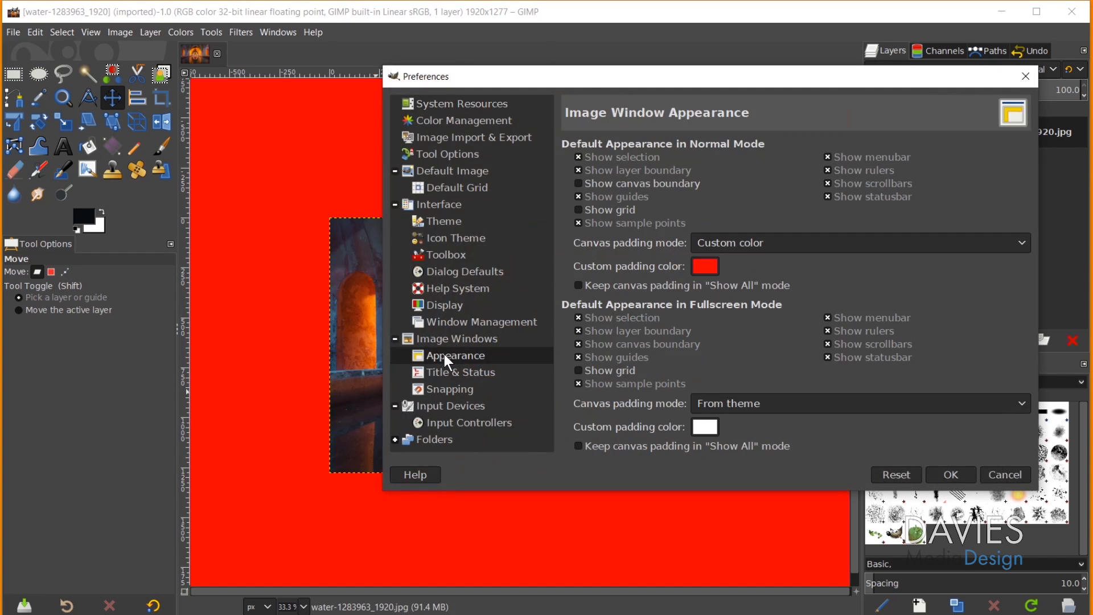
pyautogui.click(716, 247)
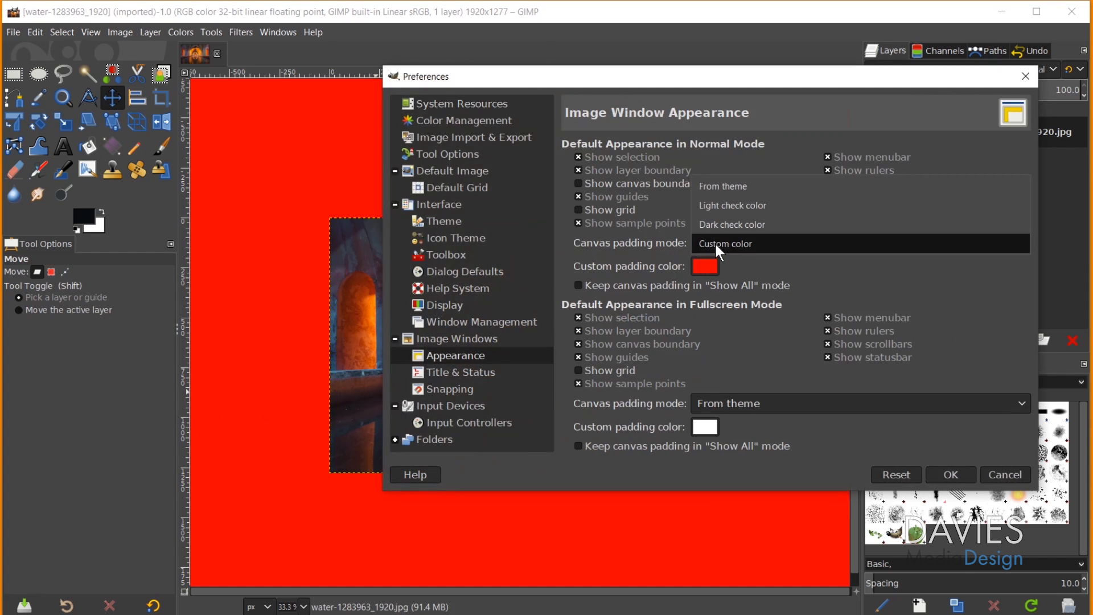
pyautogui.click(730, 190)
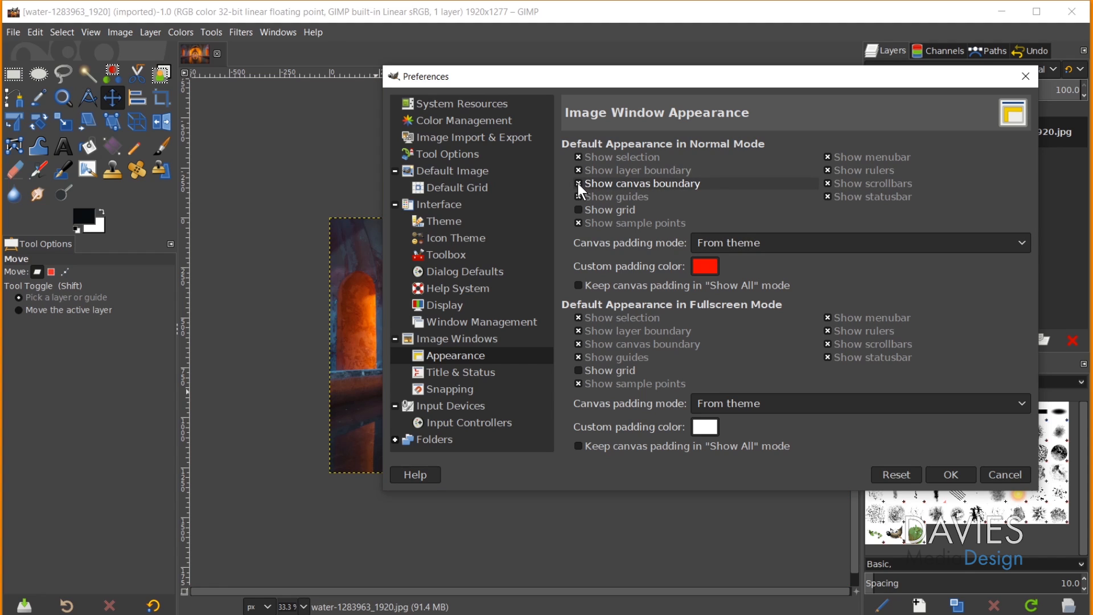
pyautogui.click(951, 475)
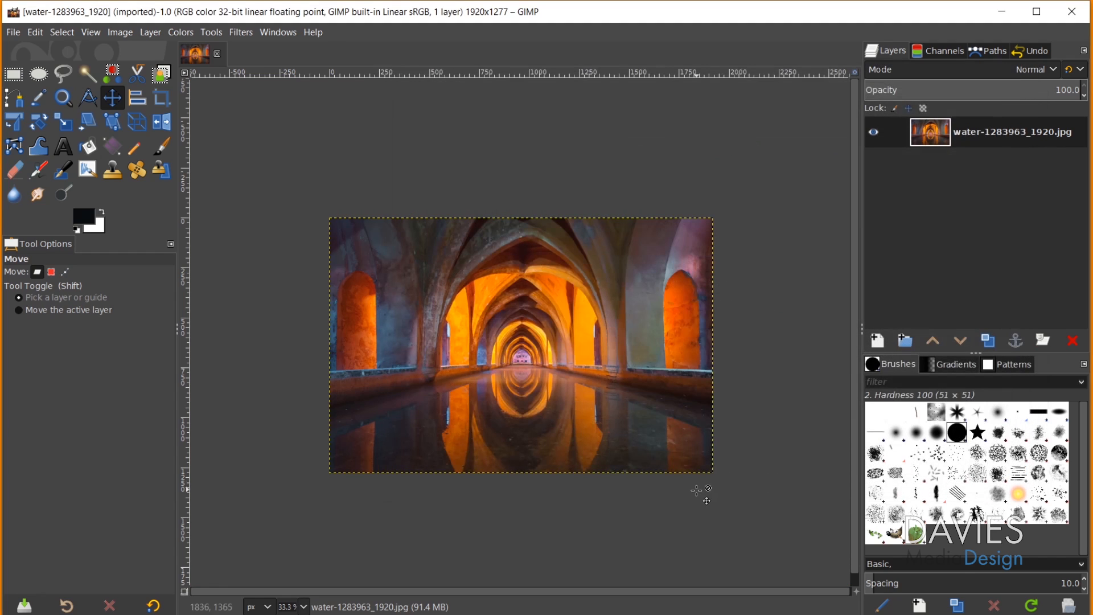
# Step: Close GIMP and relaunch GIMP 2.10.14
pyautogui.click(1080, 15)
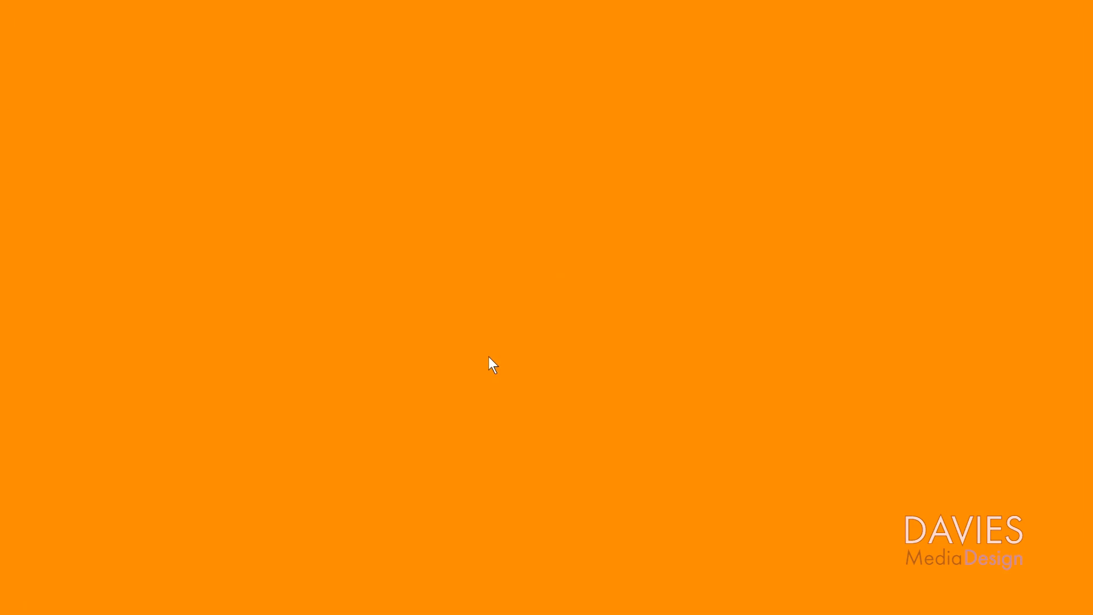
pyautogui.press('super')
pyautogui.write('gimp')
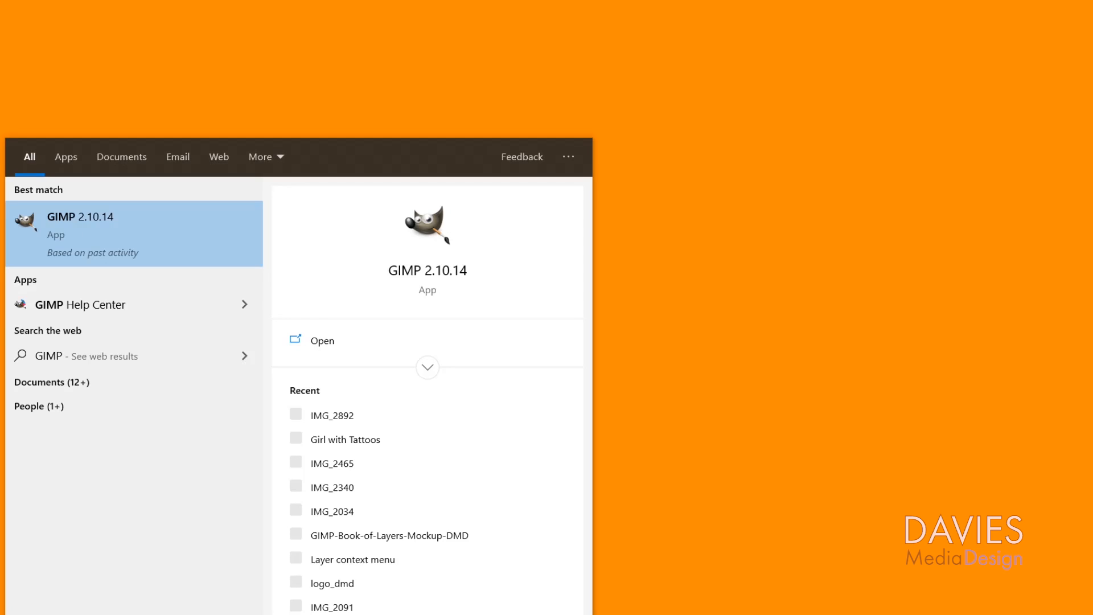
pyautogui.click(166, 237)
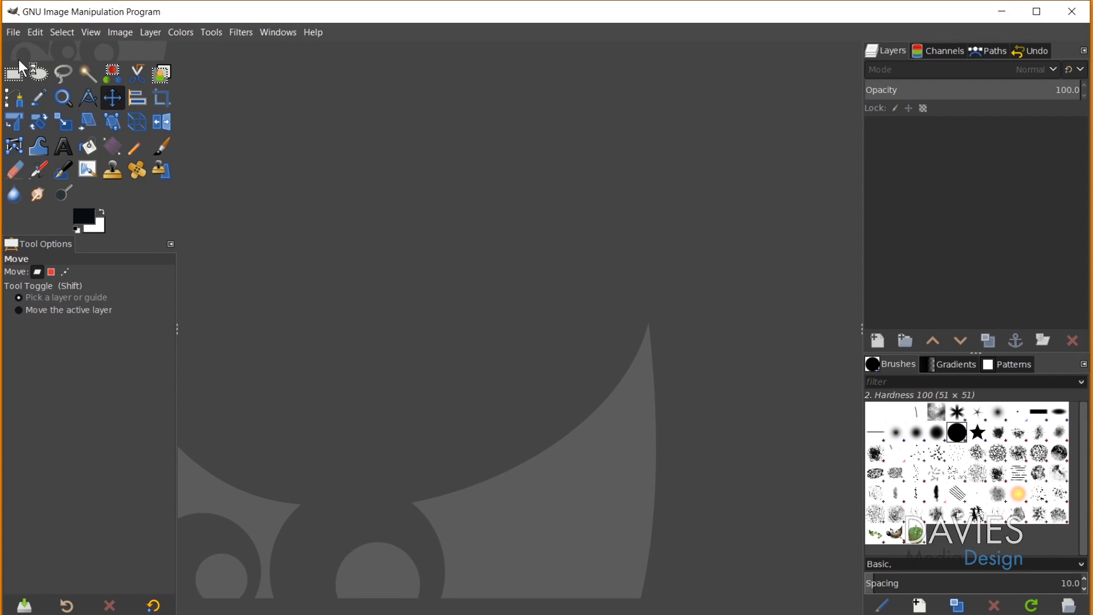
# Step: Open the recent image water-1283963_1920.jpg and turn on Show All for its view
pyautogui.click(13, 32)
pyautogui.moveTo(49, 140)
pyautogui.click(245, 135)
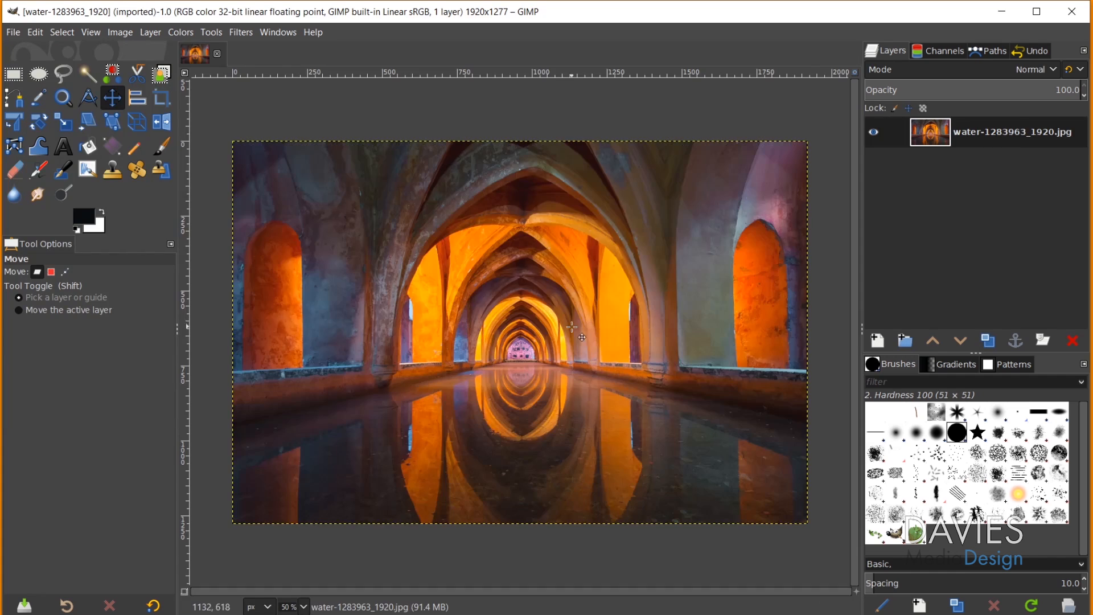
pyautogui.click(91, 32)
pyautogui.click(126, 68)
pyautogui.scroll(-1, 600, 411)
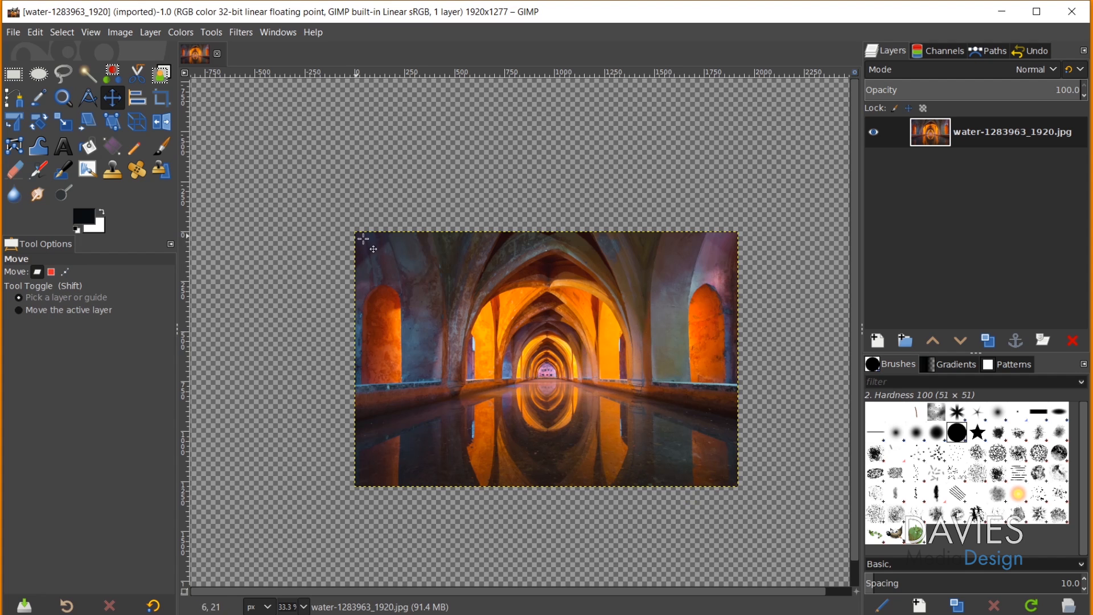
# Step: Scale the image layer up around its center to about 2289 × 1522 px, beyond the canvas boundary
pyautogui.hotkey('shift', 's')
pyautogui.click(615, 387)
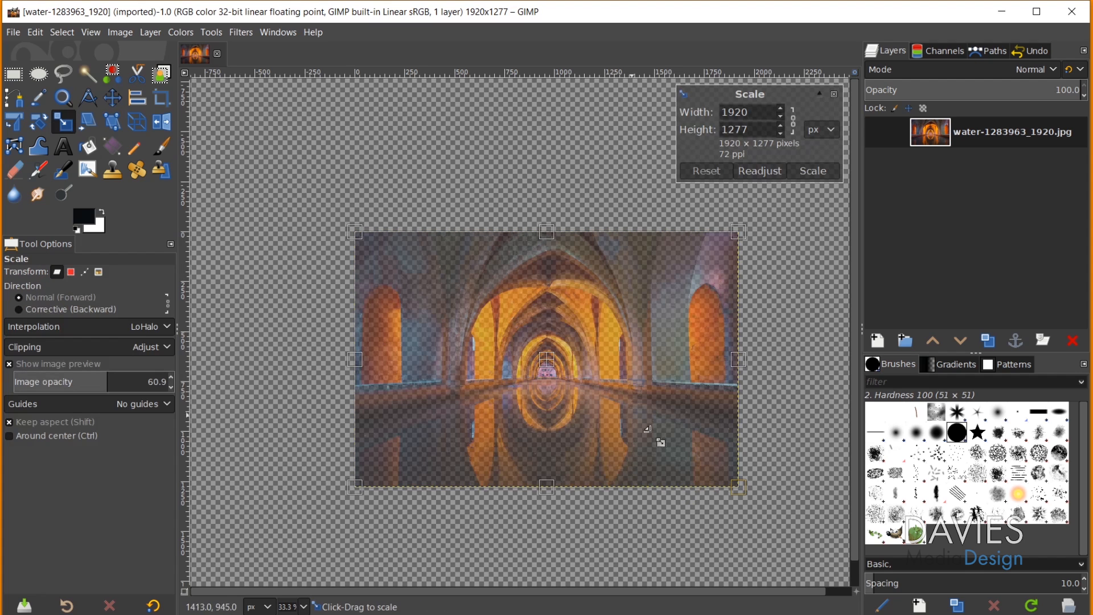
pyautogui.moveTo(739, 487); pyautogui.dragTo(775, 511)
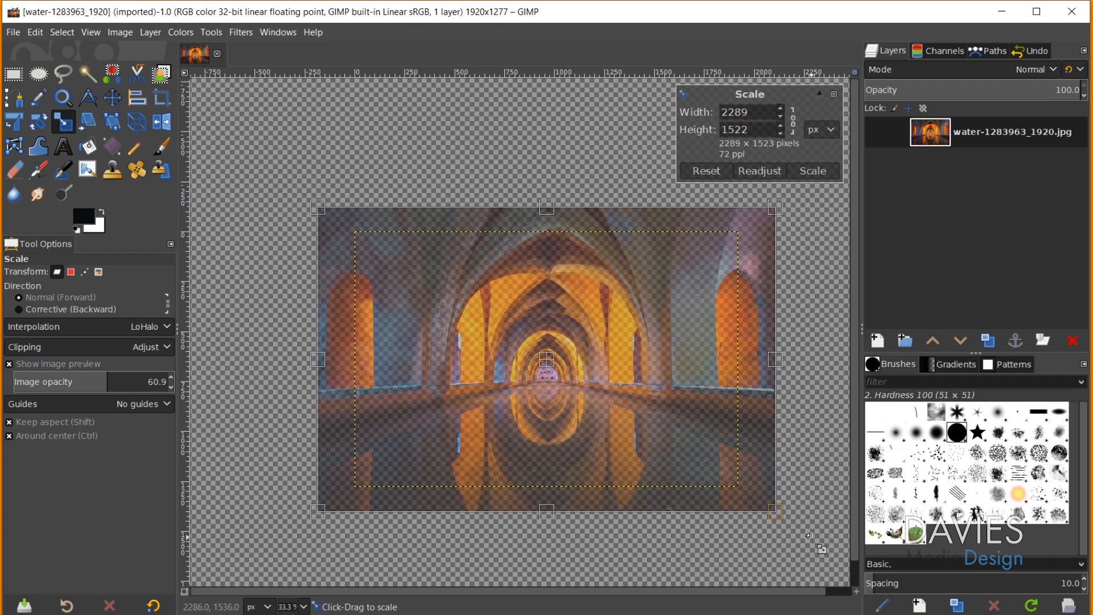
pyautogui.press('Return')
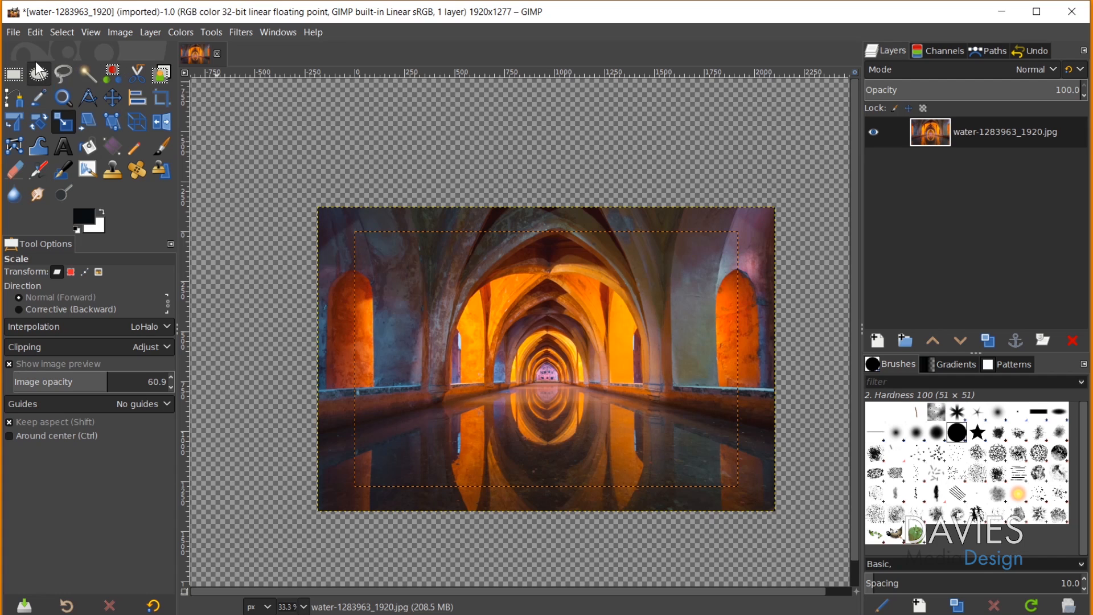
# Step: Open the recent image galaxy-11098.jpg and add it to the water-1283963_1920.jpg composition as a new layer
pyautogui.click(9, 32)
pyautogui.moveTo(47, 139)
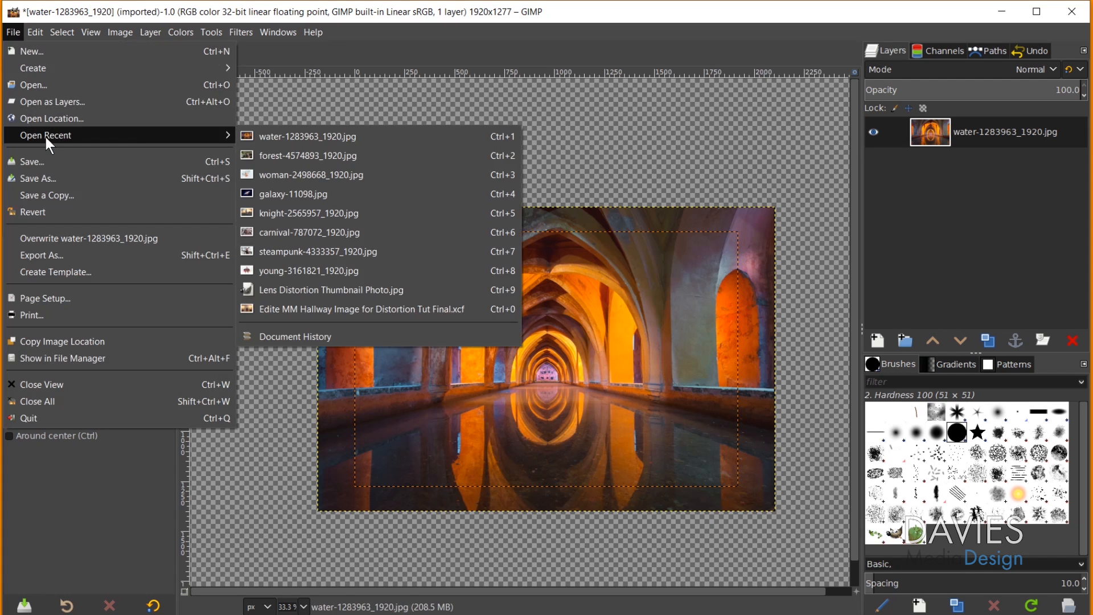
pyautogui.click(277, 193)
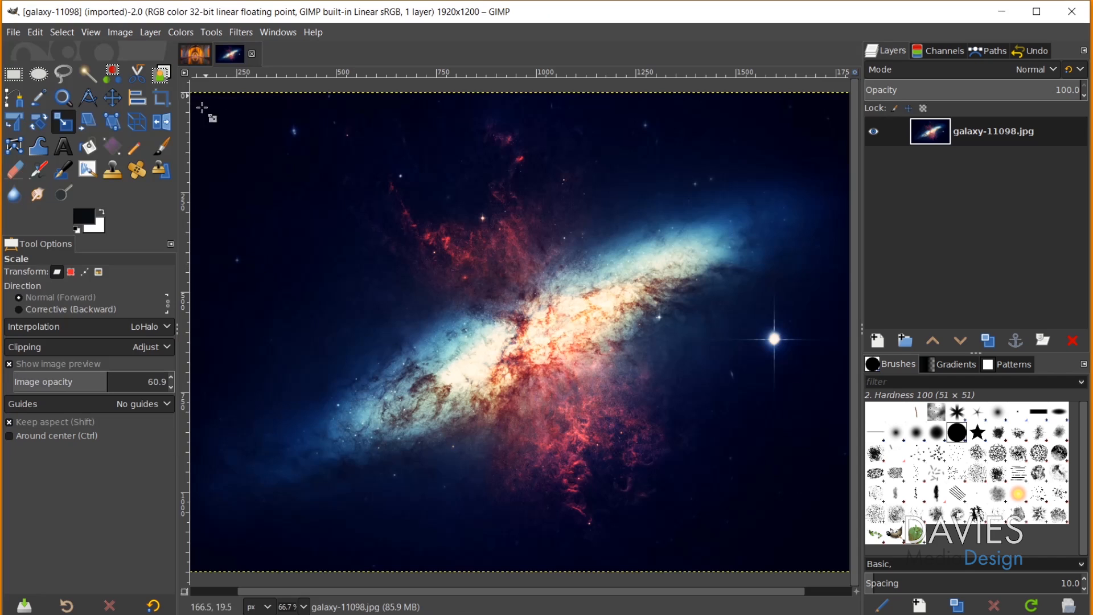
pyautogui.moveTo(229, 54); pyautogui.dragTo(265, 245)
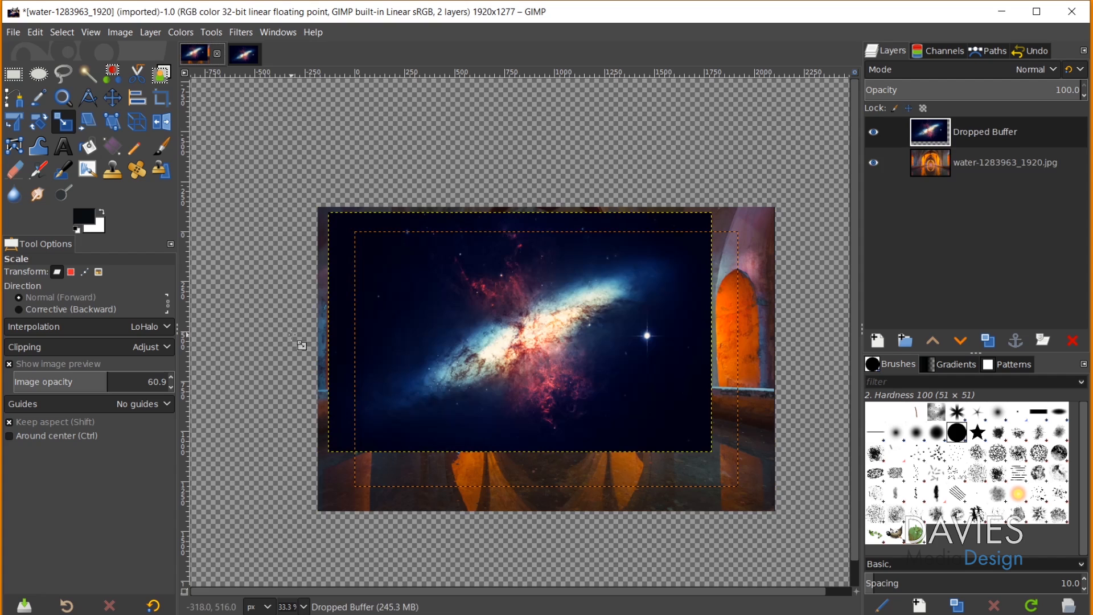
# Step: Move the galaxy layer above the canvas, partly back over it, and out beyond the upper canvas boundary again
pyautogui.press('m')
pyautogui.moveTo(449, 339); pyautogui.dragTo(459, 234)
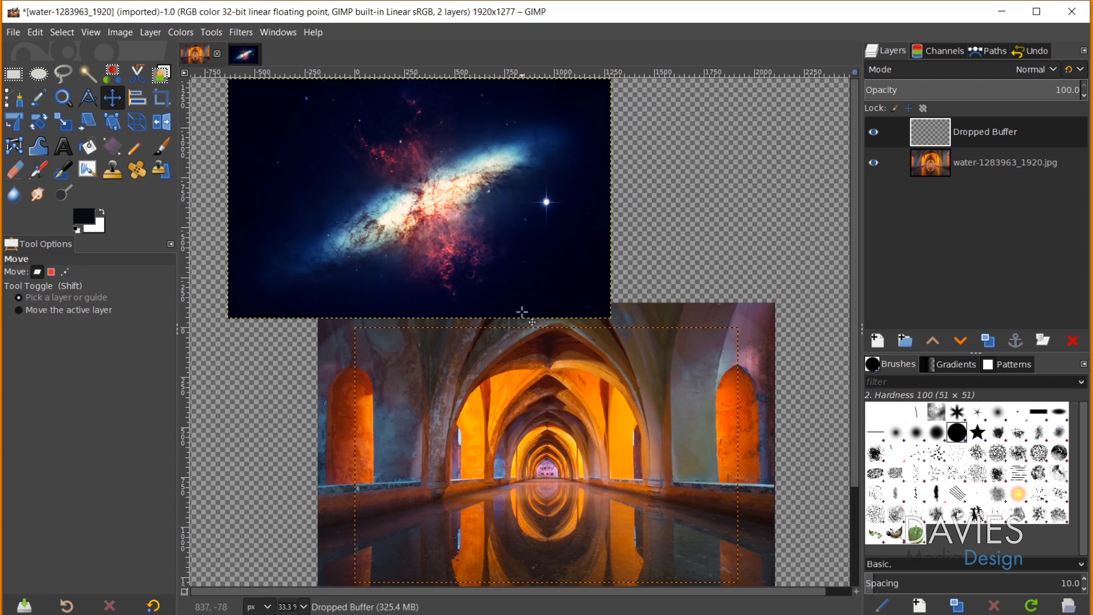
pyautogui.scroll(-3, 461, 352)
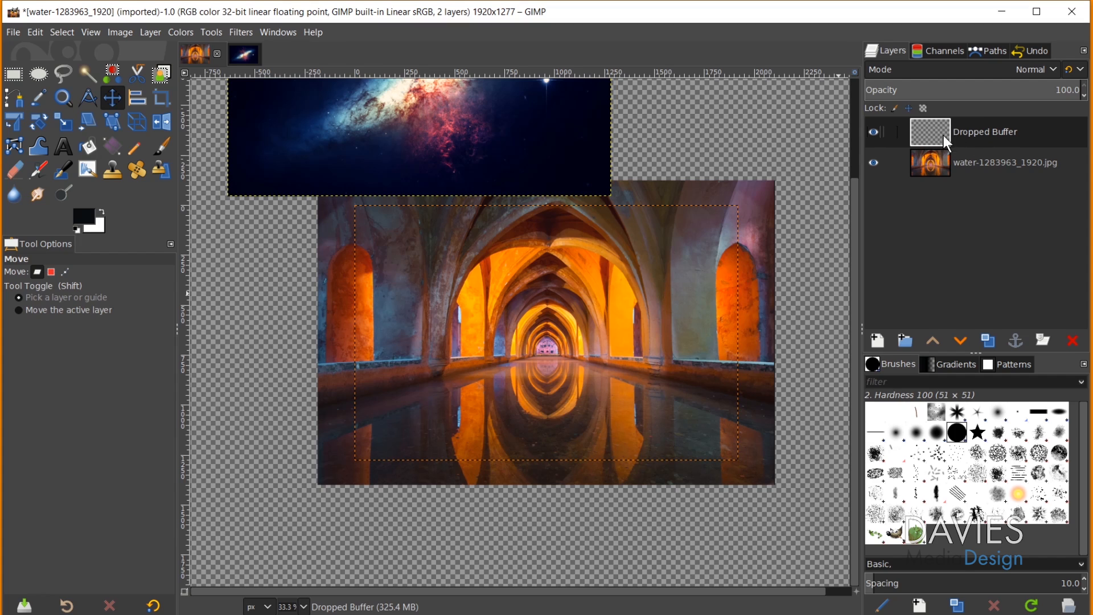
pyautogui.moveTo(515, 146); pyautogui.dragTo(555, 273)
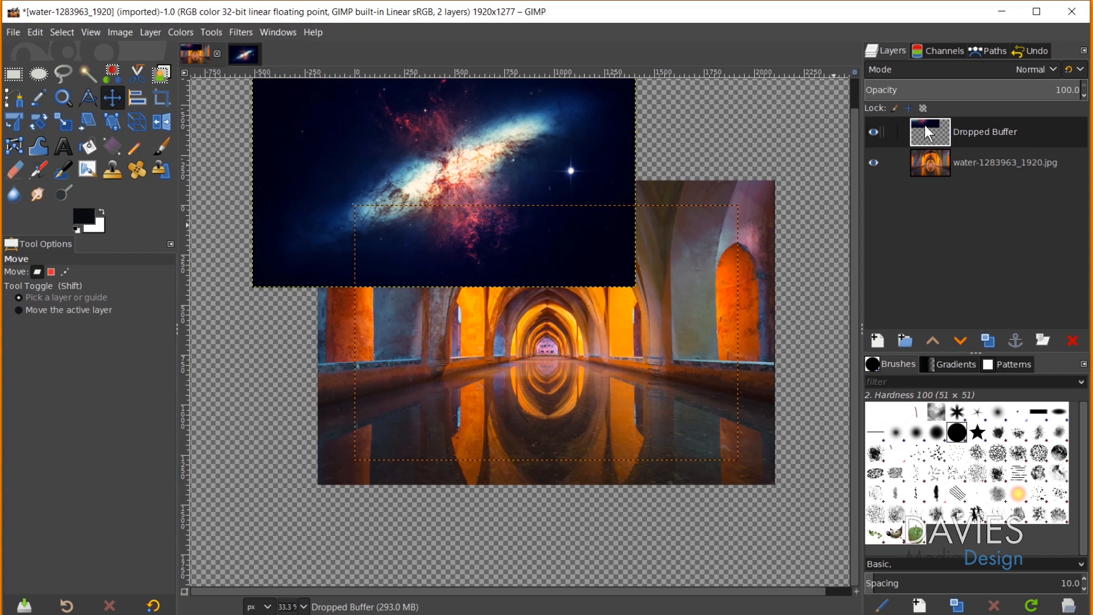
pyautogui.moveTo(495, 218); pyautogui.dragTo(456, 127)
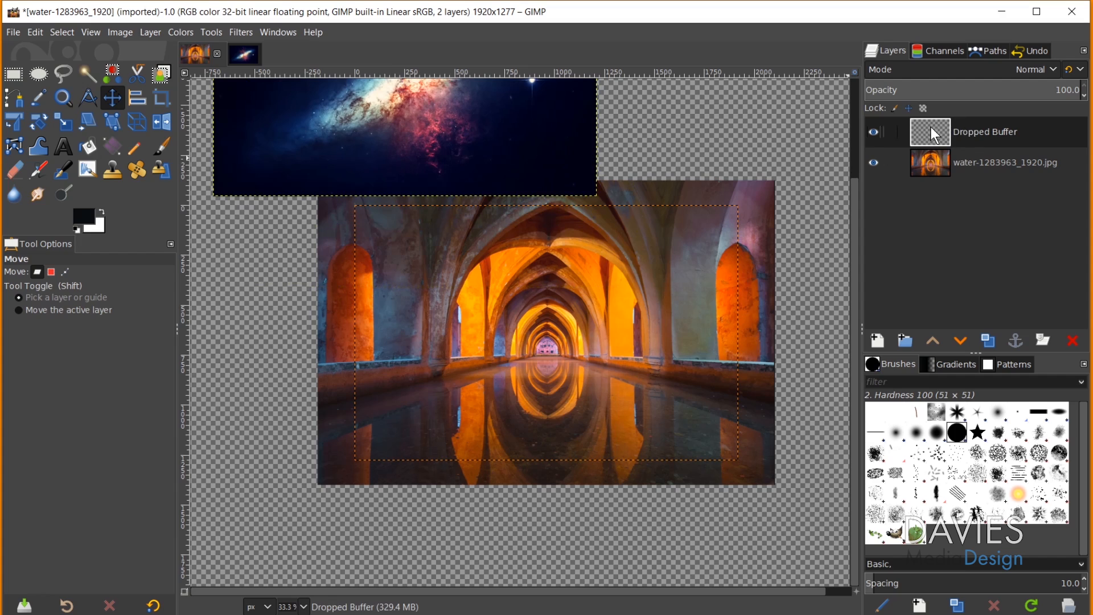
# Step: Rename the dropped galaxy layer as Galaxy
pyautogui.doubleClick(967, 131)
pyautogui.write('Galaxy')
pyautogui.press('Return')
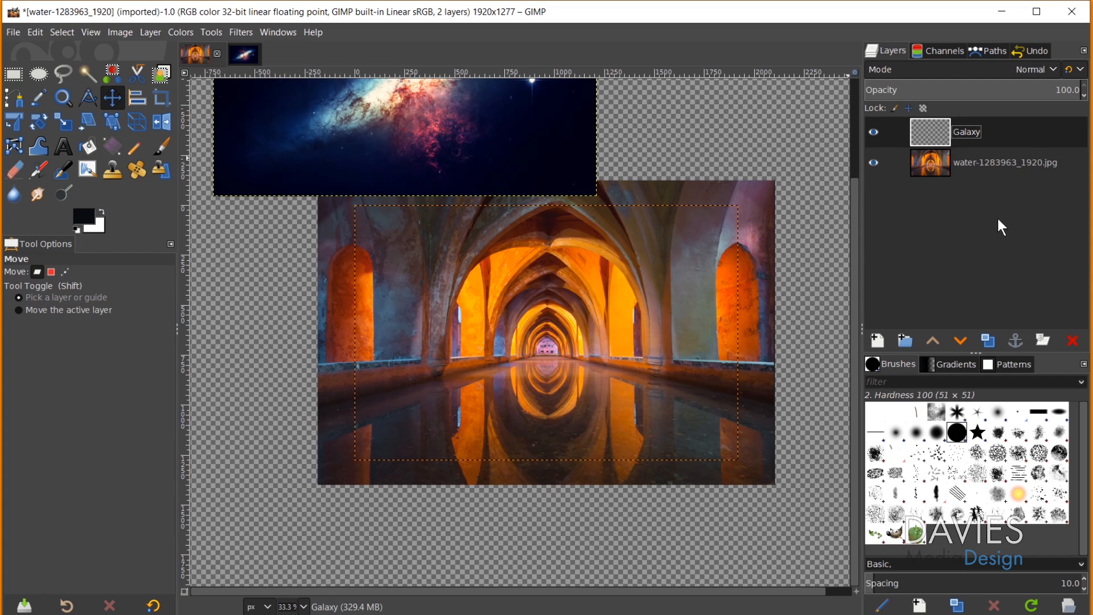
# Step: Enlarge the Heal tool's brush to 139 and sample the red nebula area of the off-canvas galaxy as the source
pyautogui.click(137, 169)
pyautogui.press(']')
pyautogui.press(']')
pyautogui.press(']')
pyautogui.press(']')
pyautogui.press(']')
pyautogui.press(']')
pyautogui.press(']')
pyautogui.press(']')
pyautogui.press(']')
pyautogui.press(']')
pyautogui.press(']')
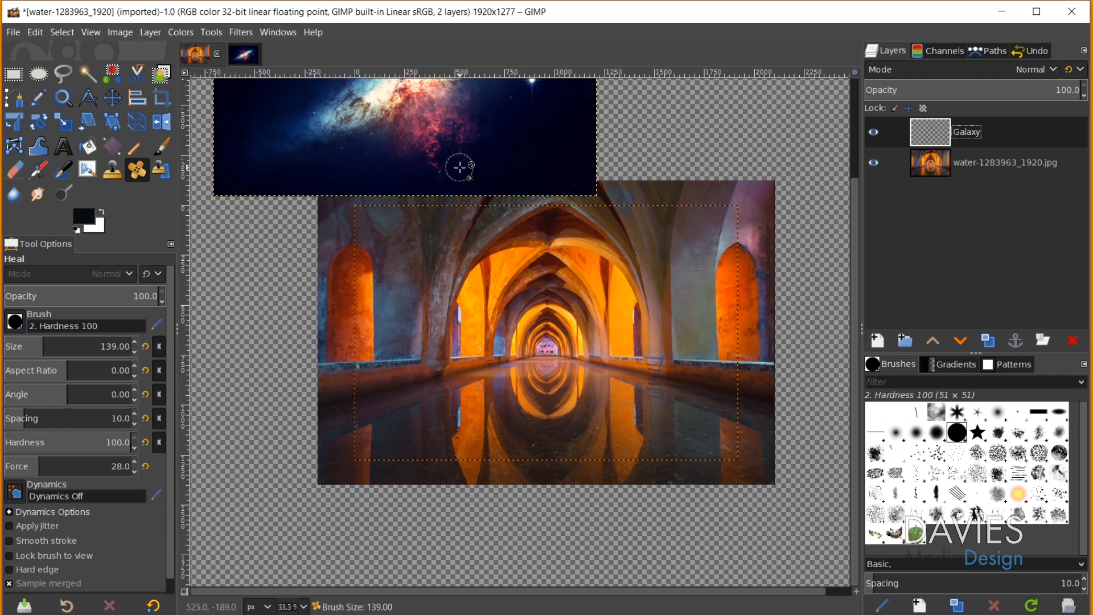
pyautogui.click(495, 234)
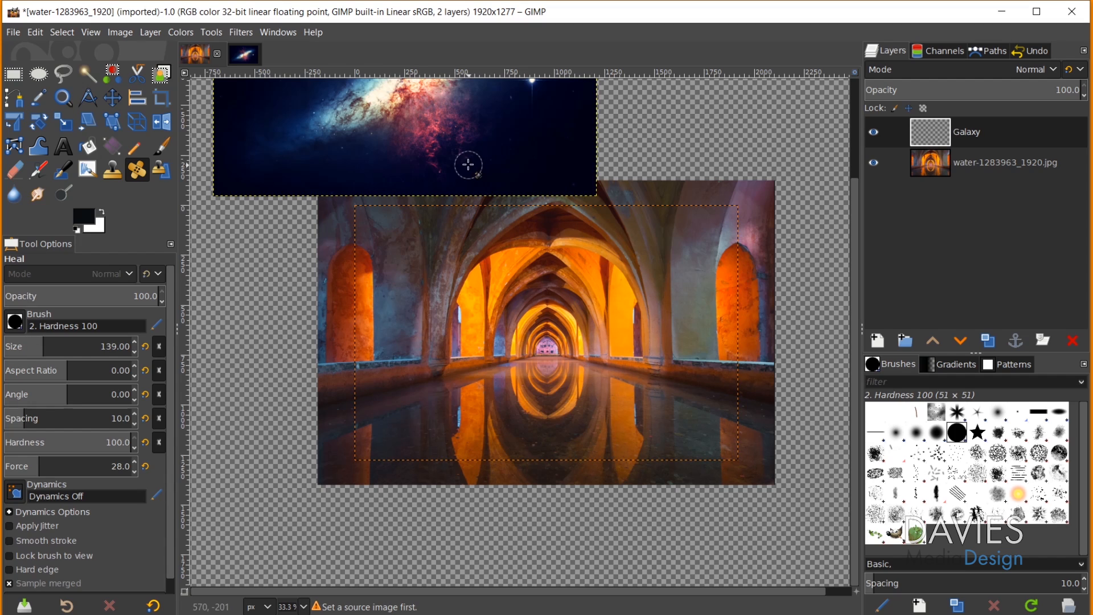
pyautogui.keyDown('ctrl'); pyautogui.click(442, 142); pyautogui.keyUp('ctrl')
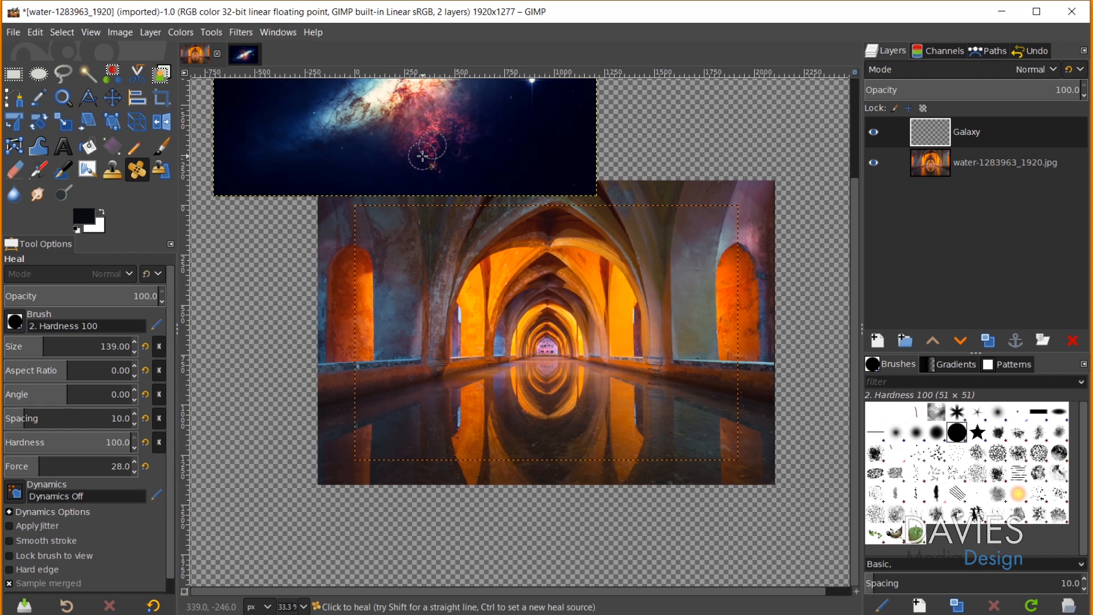
# Step: Heal the left arches on the water-1283963_1920.jpg layer using the off-canvas galaxy source
pyautogui.click(938, 168)
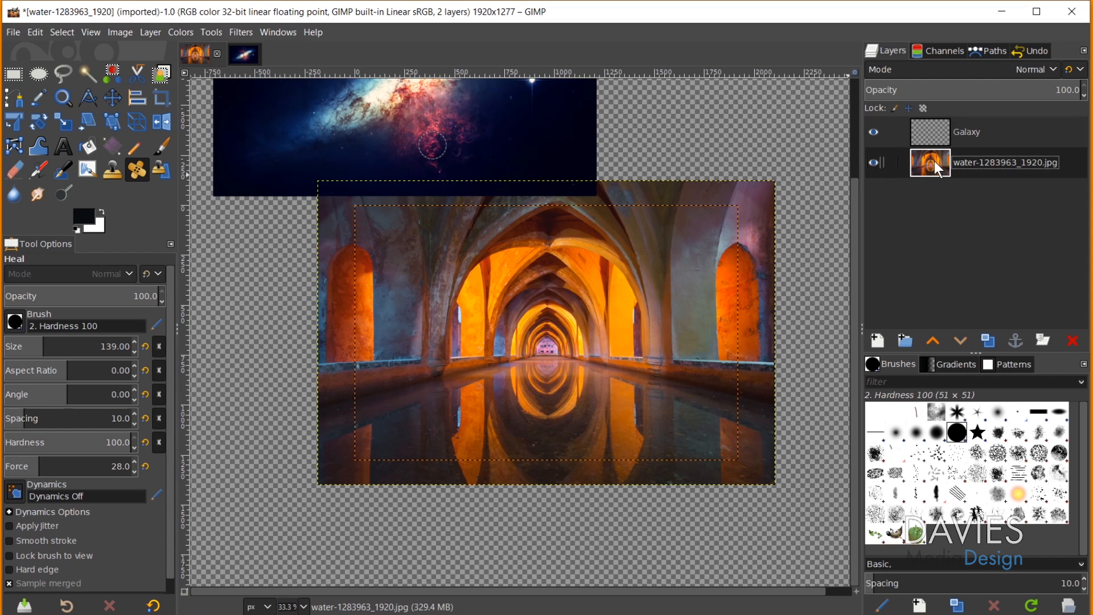
pyautogui.moveTo(490, 324)
pyautogui.mouseDown()
pyautogui.moveTo(467, 338)
pyautogui.moveTo(499, 303)
pyautogui.moveTo(473, 330)
pyautogui.moveTo(511, 310)
pyautogui.moveTo(459, 318)
pyautogui.moveTo(489, 289)
pyautogui.moveTo(453, 306)
pyautogui.moveTo(512, 289)
pyautogui.moveTo(528, 346)
pyautogui.moveTo(459, 356)
pyautogui.moveTo(502, 274)
pyautogui.moveTo(451, 276)
pyautogui.moveTo(472, 338)
pyautogui.moveTo(505, 329)
pyautogui.moveTo(502, 289)
pyautogui.mouseUp()
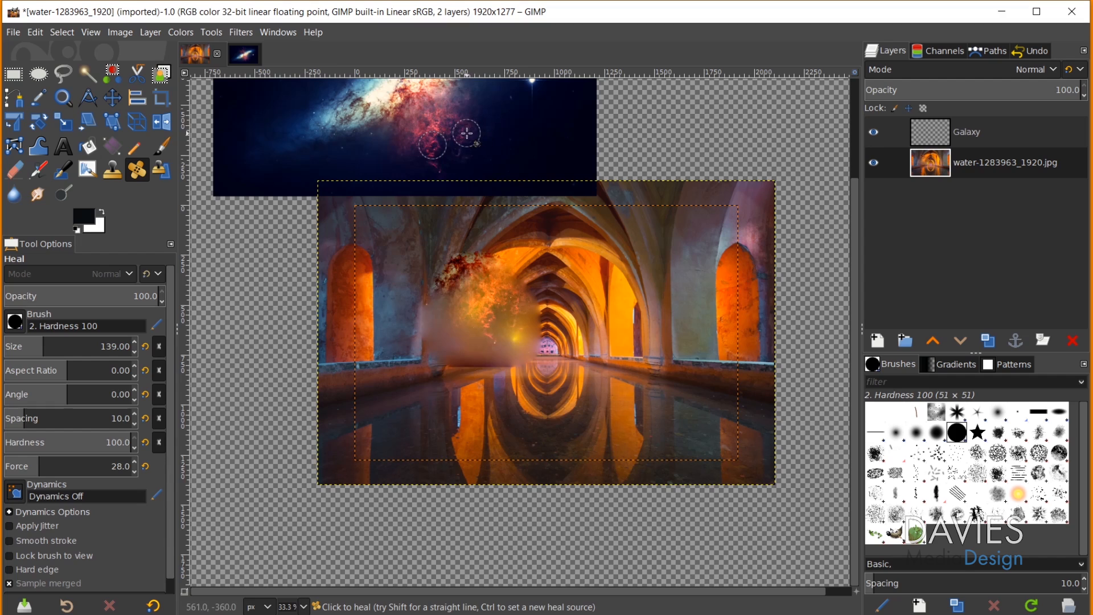
pyautogui.moveTo(494, 269)
pyautogui.mouseDown()
pyautogui.moveTo(521, 285)
pyautogui.moveTo(494, 262)
pyautogui.moveTo(446, 266)
pyautogui.moveTo(513, 248)
pyautogui.moveTo(452, 261)
pyautogui.mouseUp()
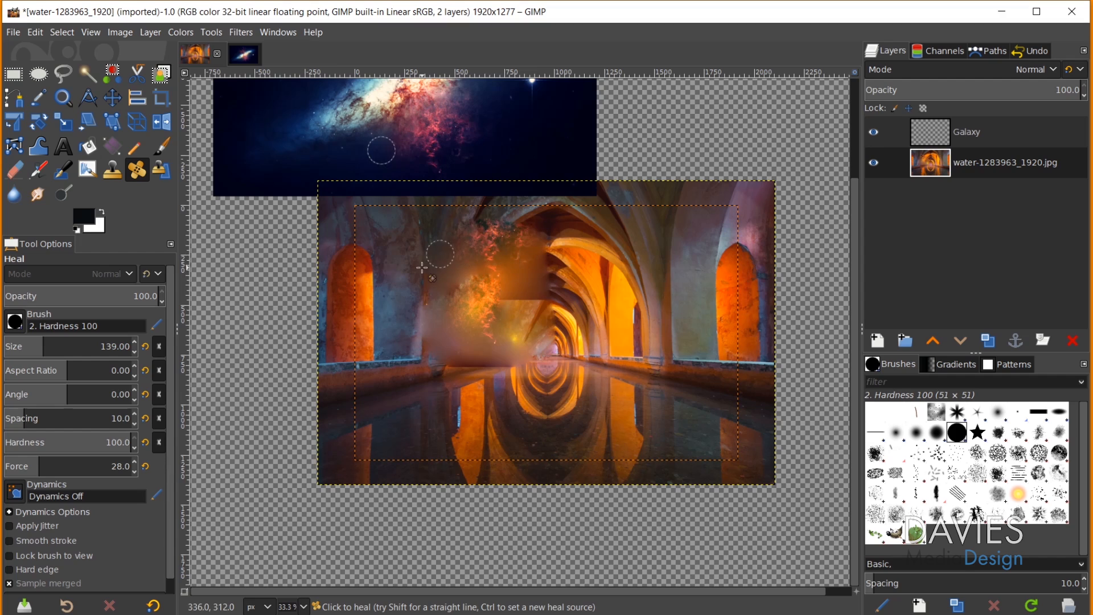
pyautogui.moveTo(424, 248)
pyautogui.mouseDown()
pyautogui.moveTo(471, 221)
pyautogui.moveTo(440, 217)
pyautogui.moveTo(467, 208)
pyautogui.moveTo(498, 233)
pyautogui.moveTo(498, 267)
pyautogui.moveTo(511, 206)
pyautogui.mouseUp()
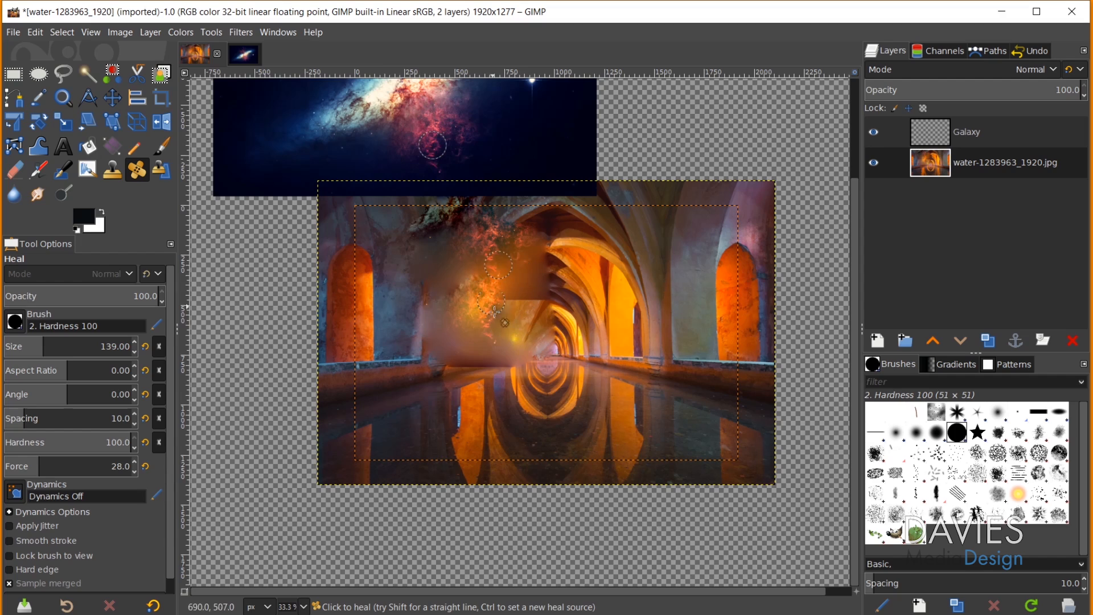
# Step: Clone the off-canvas galaxy's nebula onto the left arches of the water-1283963_1920.jpg layer
pyautogui.click(112, 169)
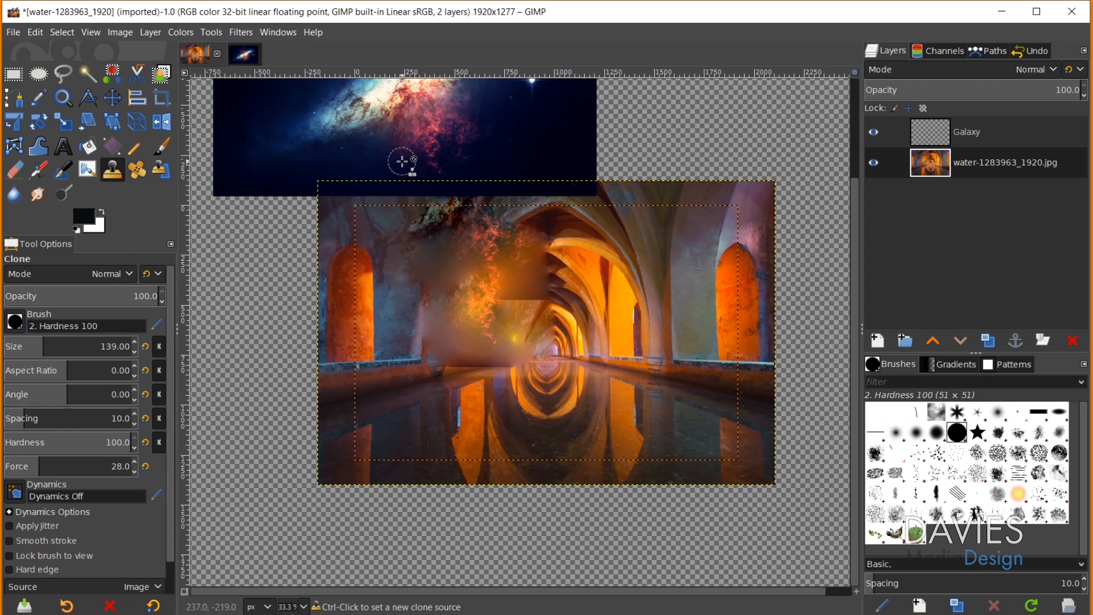
pyautogui.keyDown('ctrl'); pyautogui.click(411, 128); pyautogui.keyUp('ctrl')
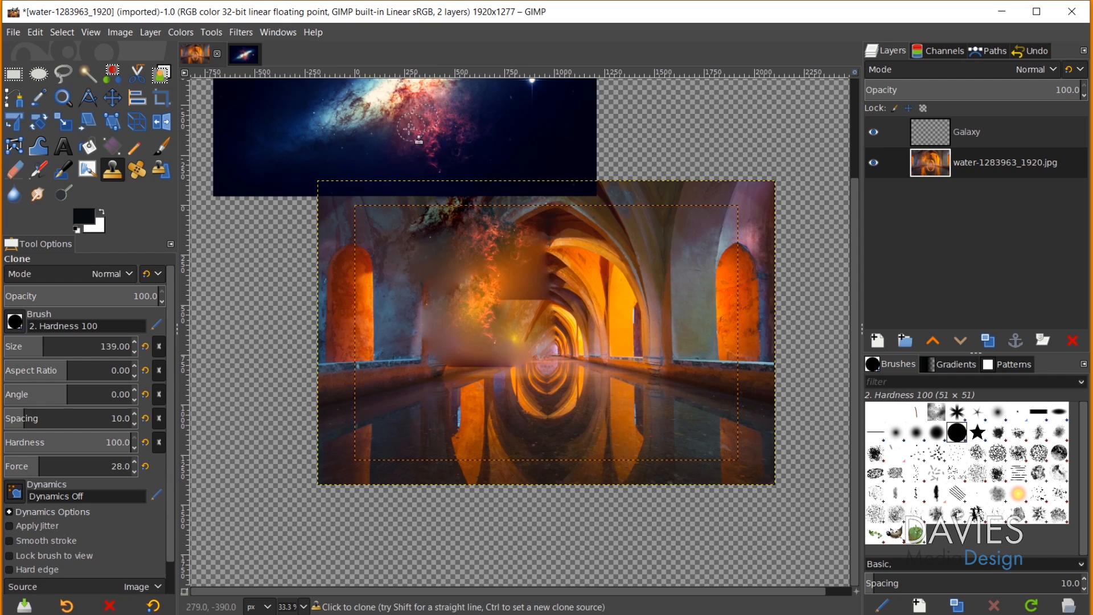
pyautogui.moveTo(494, 267)
pyautogui.mouseDown()
pyautogui.moveTo(480, 248)
pyautogui.moveTo(472, 275)
pyautogui.moveTo(524, 276)
pyautogui.moveTo(487, 274)
pyautogui.moveTo(507, 252)
pyautogui.moveTo(477, 258)
pyautogui.moveTo(473, 289)
pyautogui.moveTo(507, 281)
pyautogui.moveTo(474, 255)
pyautogui.moveTo(492, 302)
pyautogui.mouseUp()
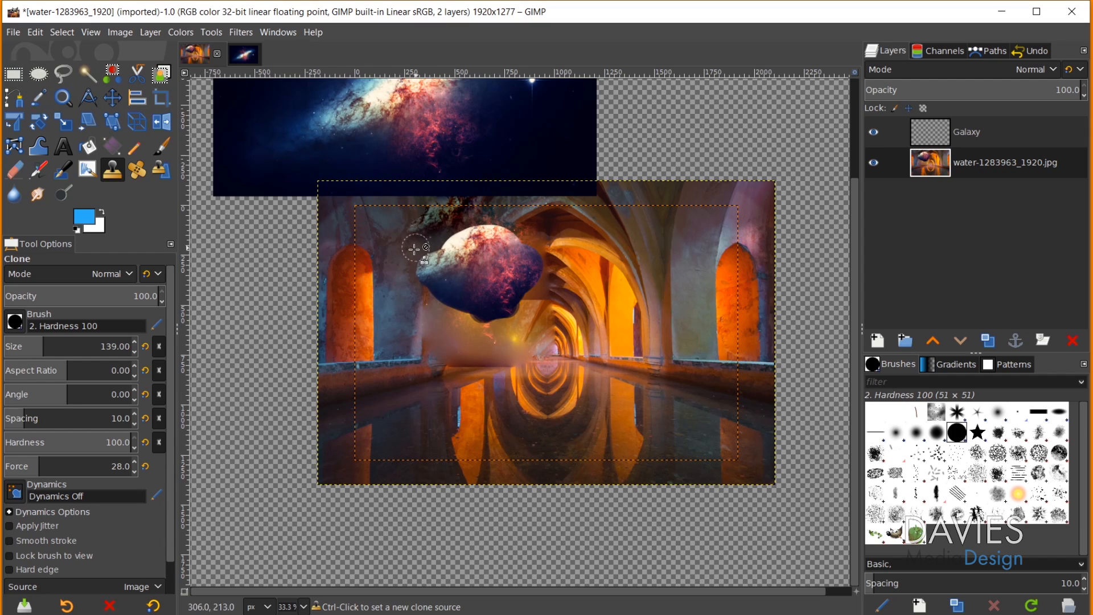
# Step: Draw a rectangular selection of about 999 × 738 px extending past the left canvas boundary, and clear it
pyautogui.click(16, 74)
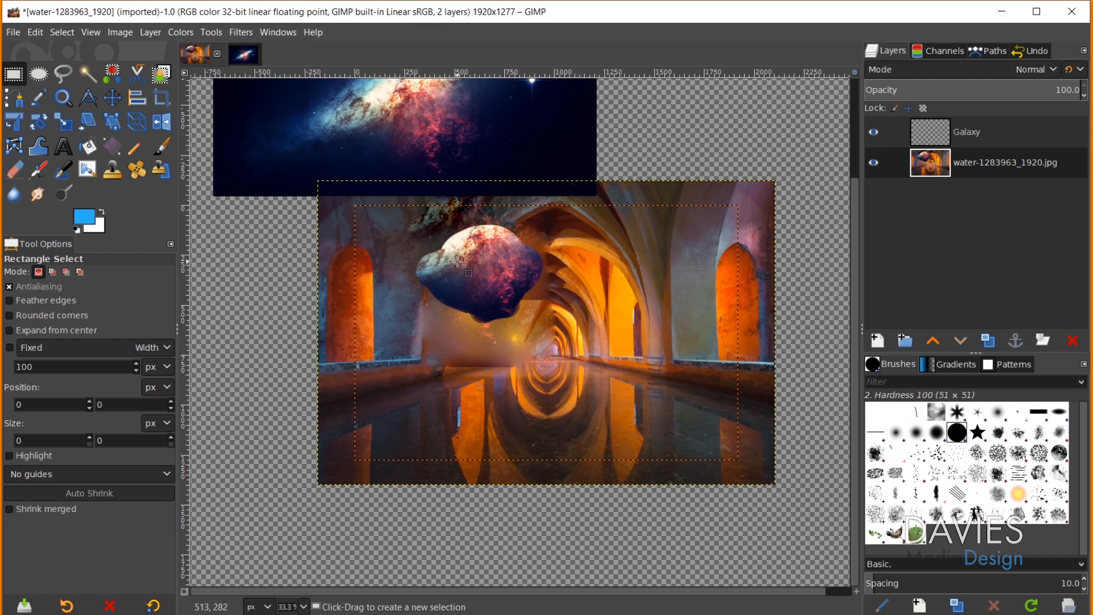
pyautogui.moveTo(458, 225); pyautogui.dragTo(259, 372)
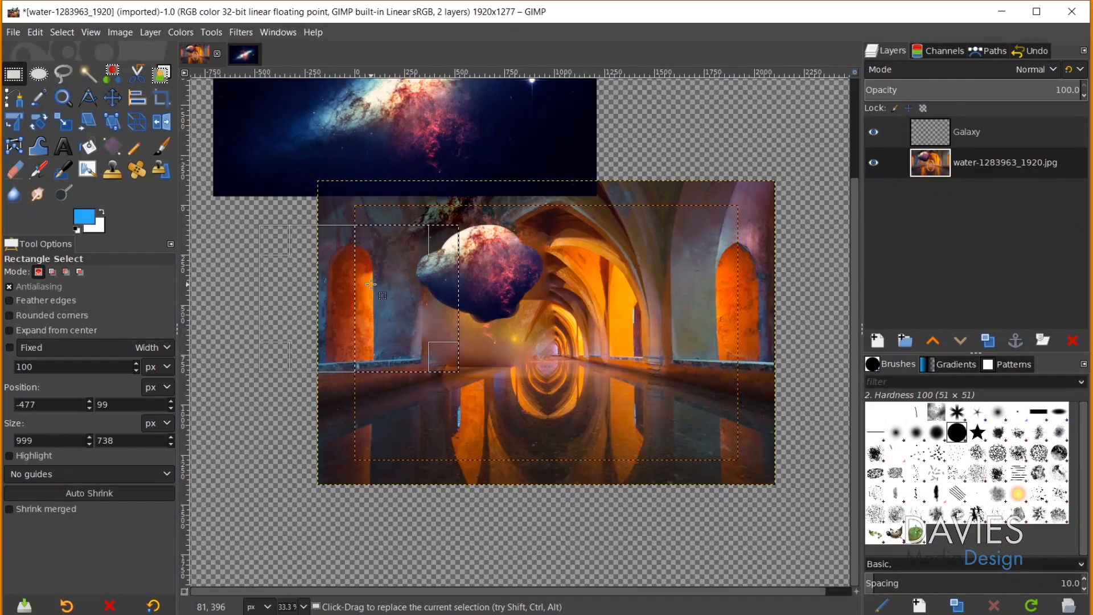
pyautogui.hotkey('ctrl', 'shift', 'a')
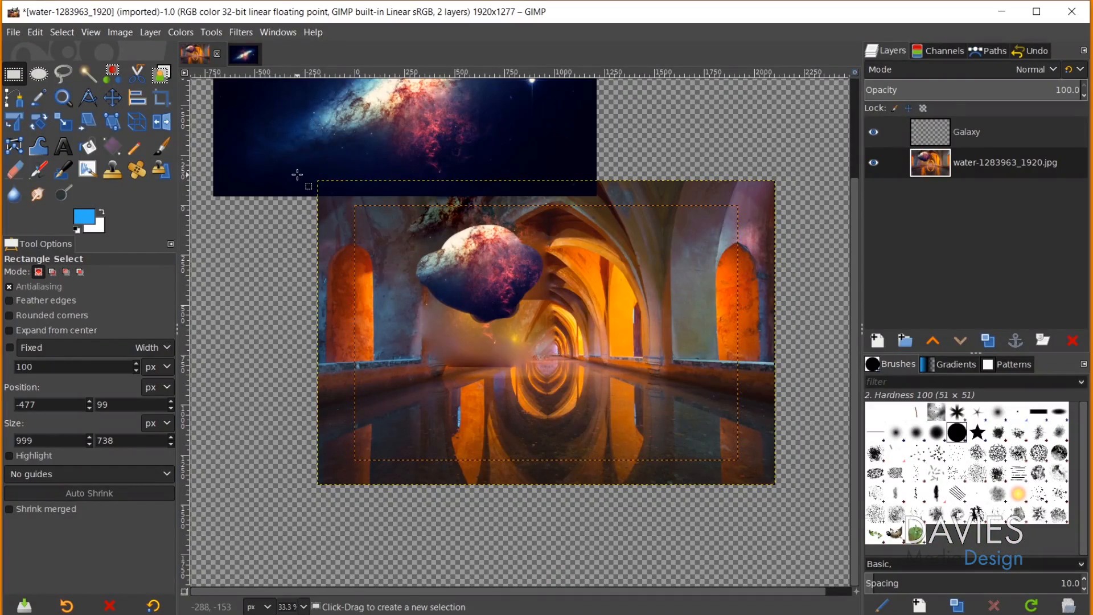
# Step: Move the Galaxy layer back inside the canvas boundary, centered over the water image
pyautogui.press('m')
pyautogui.moveTo(309, 132); pyautogui.dragTo(444, 377)
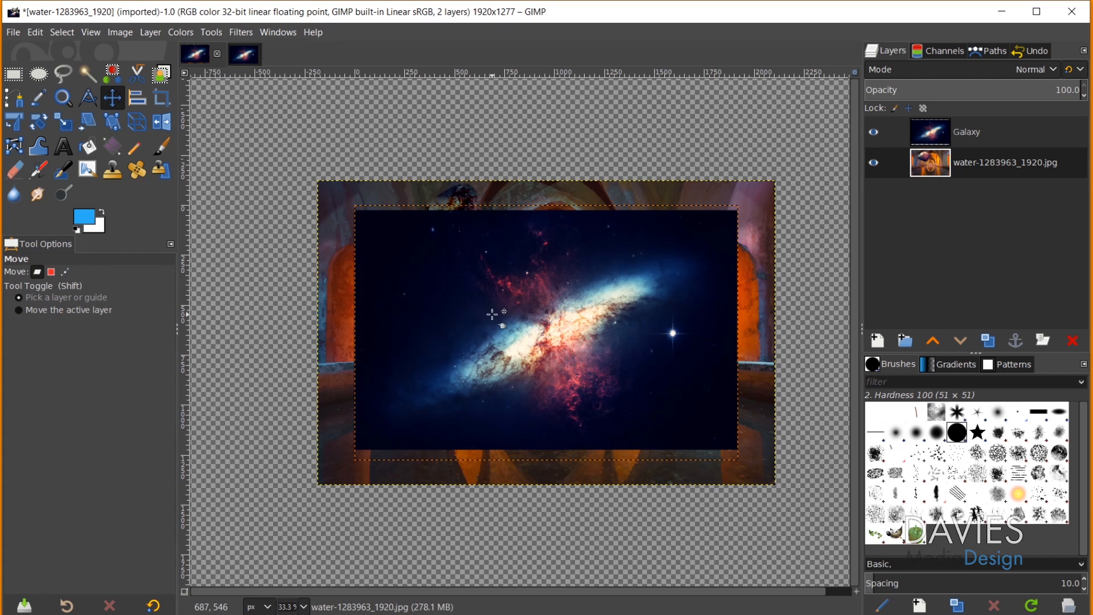
# Step: Scale the whole image, including its canvas and all layers, with the Scale tool set to 2902 × 1930 px
pyautogui.hotkey('shift', 's')
pyautogui.click(427, 295)
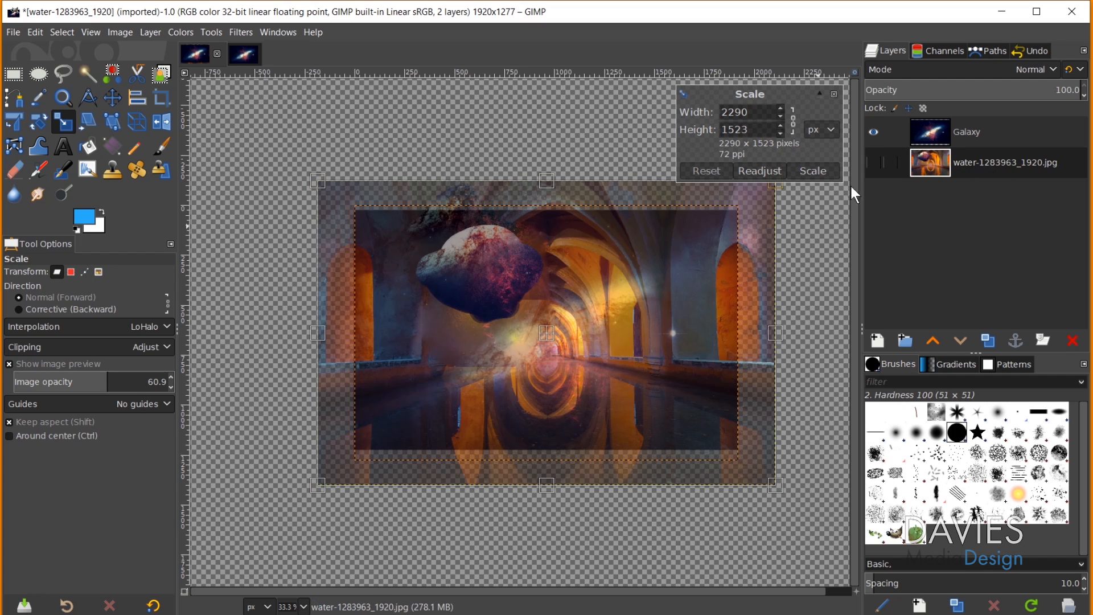
pyautogui.click(96, 272)
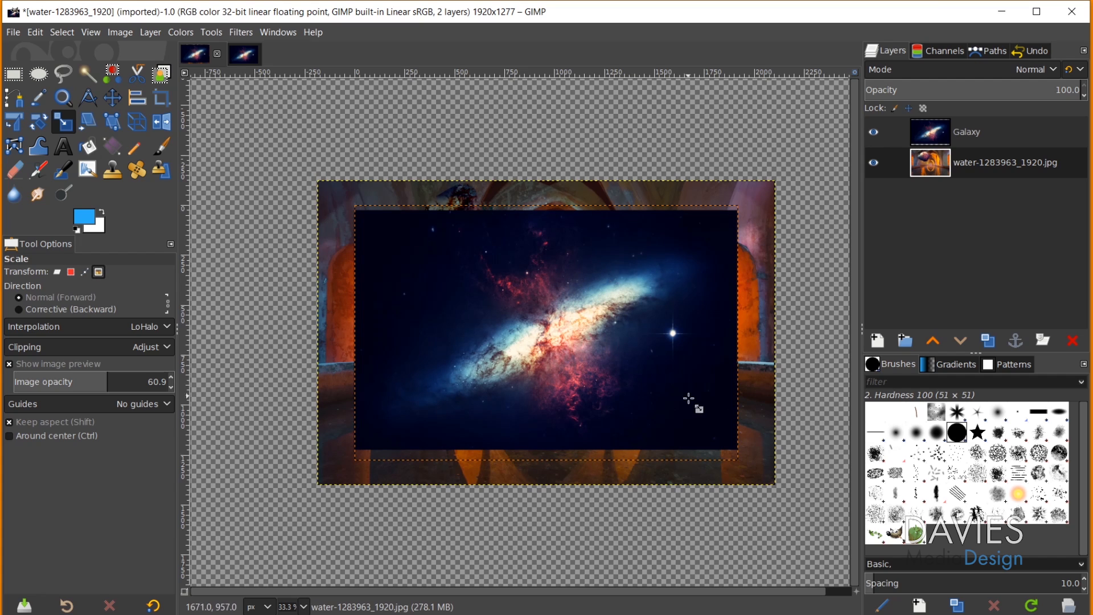
pyautogui.moveTo(690, 470); pyautogui.dragTo(807, 565)
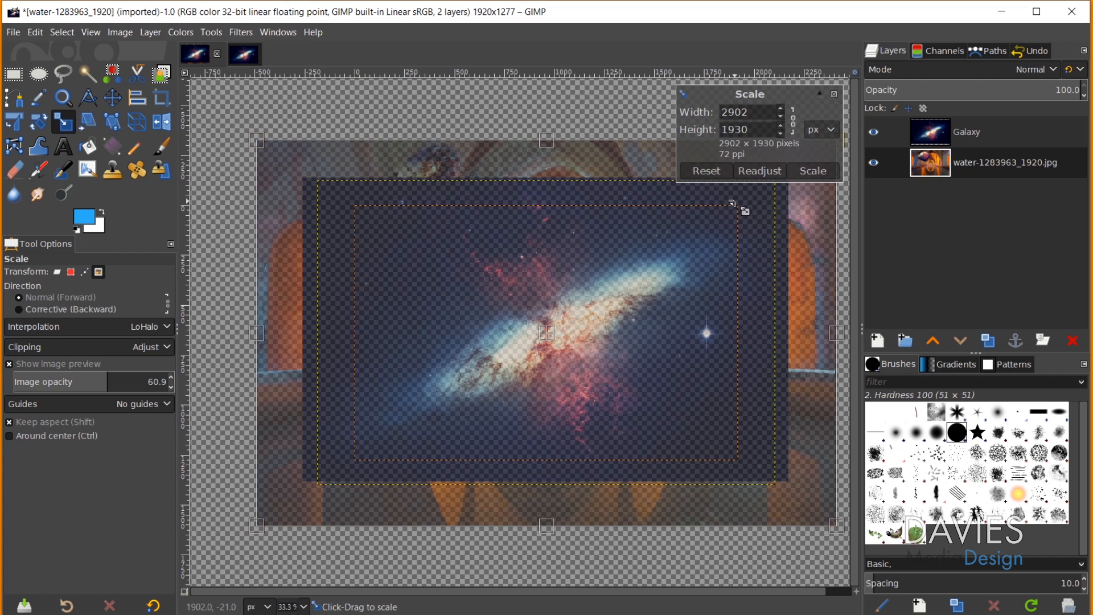
pyautogui.click(824, 169)
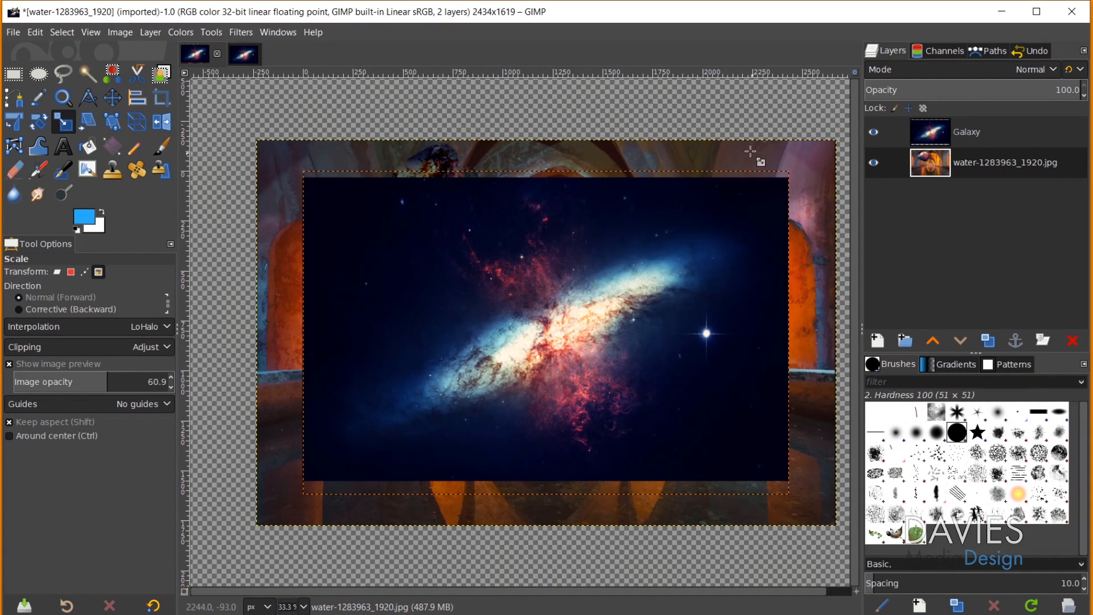
# Step: Rotate the whole image, including its canvas and both layers, by 13.01° around its centre using arbitrary rotation
pyautogui.click(112, 33)
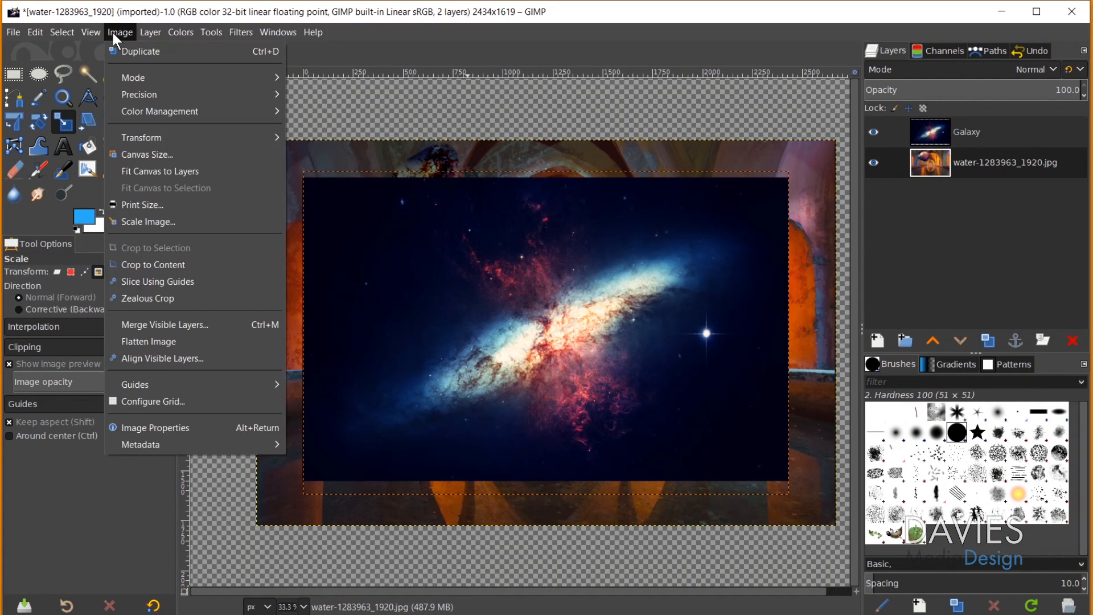
pyautogui.moveTo(166, 139)
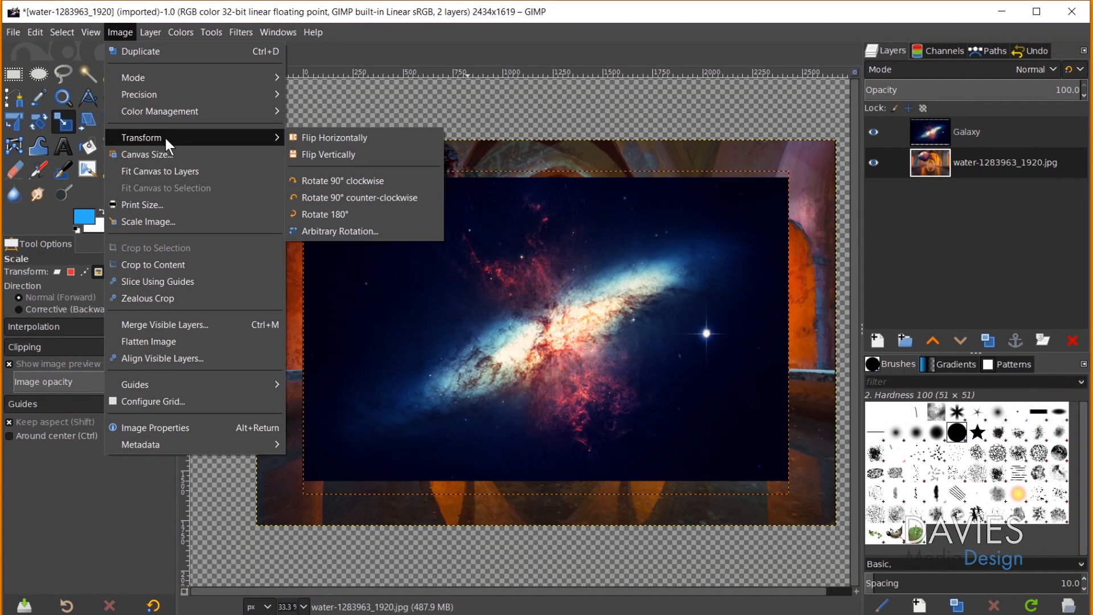
pyautogui.click(329, 231)
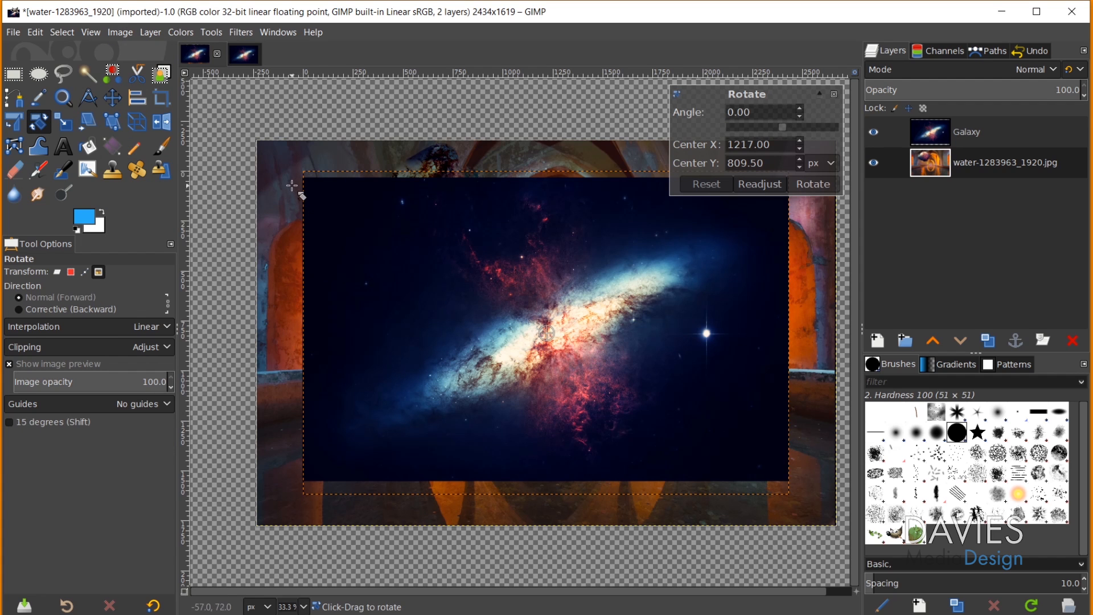
pyautogui.moveTo(292, 186); pyautogui.dragTo(330, 124)
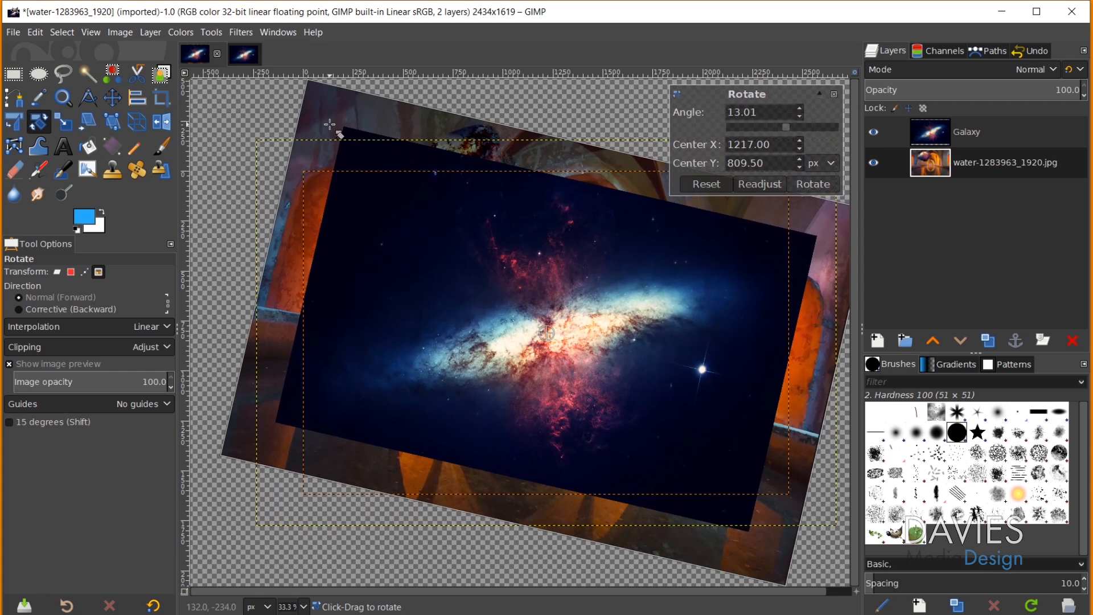
pyautogui.click(824, 185)
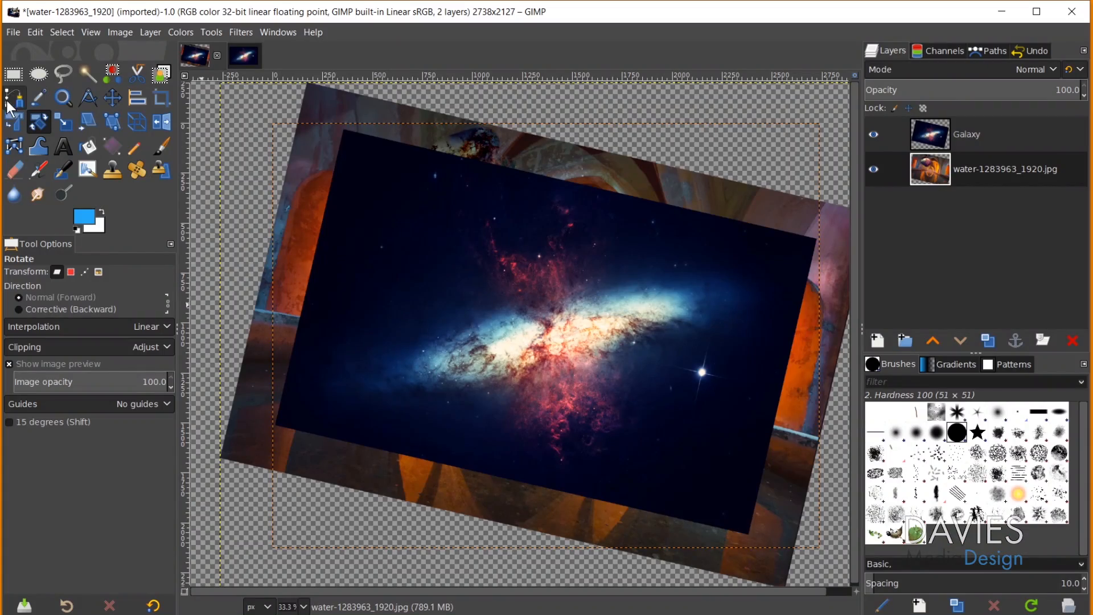
# Step: Open the recently used image forest-4574893_1920.jpg
pyautogui.click(14, 32)
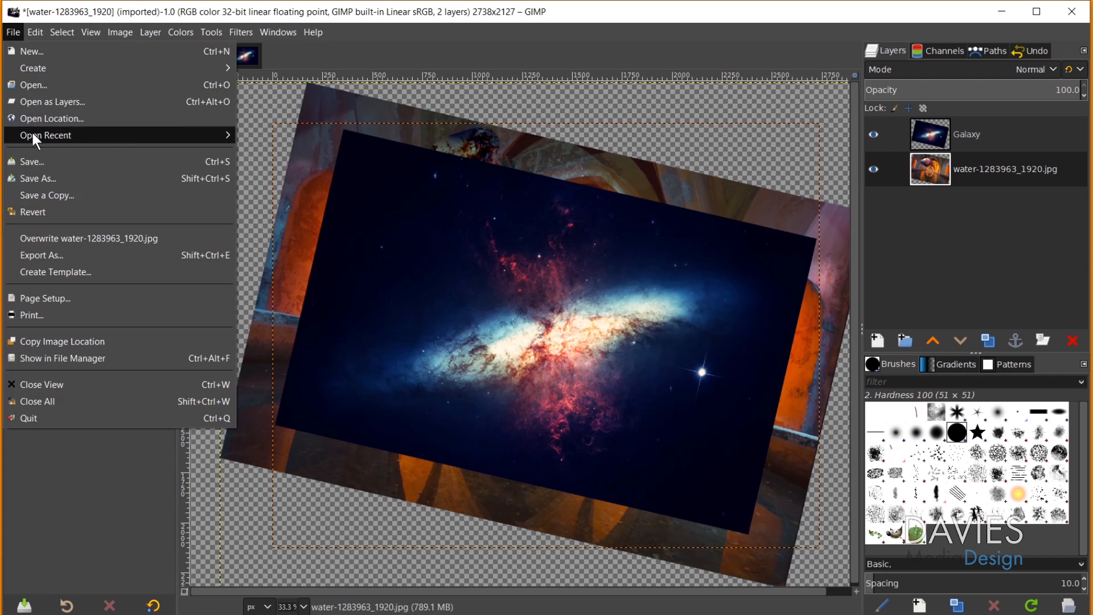
pyautogui.moveTo(32, 136)
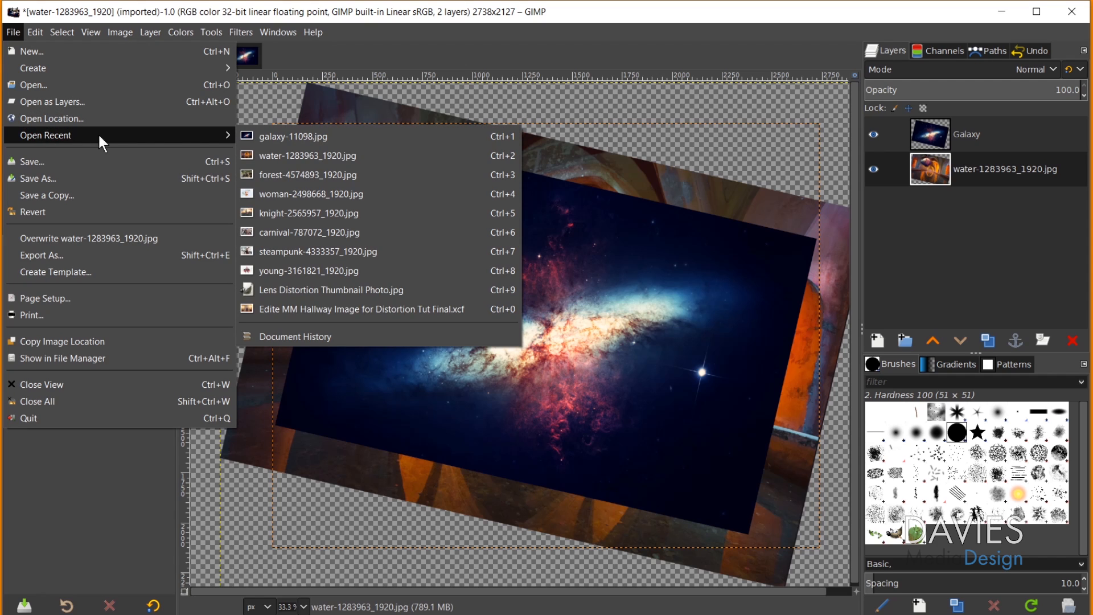
pyautogui.click(302, 176)
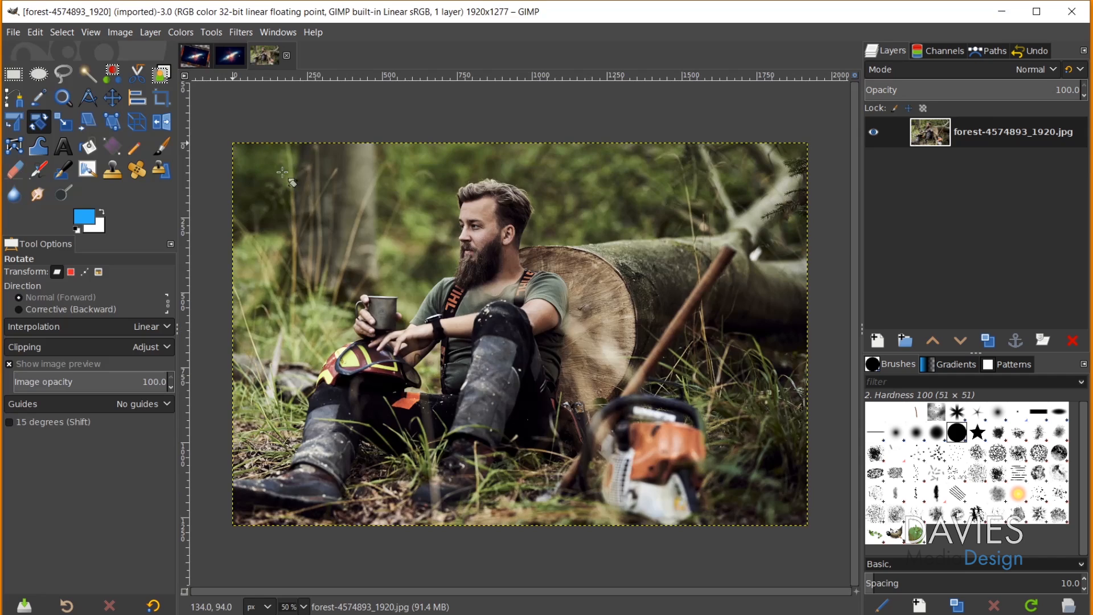
# Step: Add the text "Lumberjack" in white Viga above the log, to the right of the man's head
pyautogui.click(68, 147)
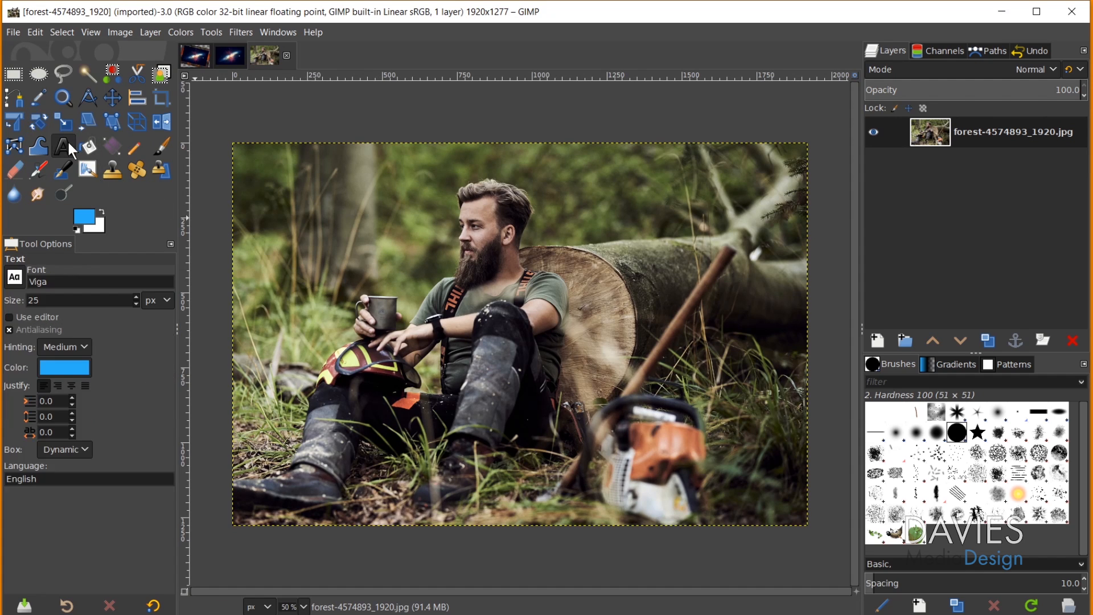
pyautogui.click(102, 212)
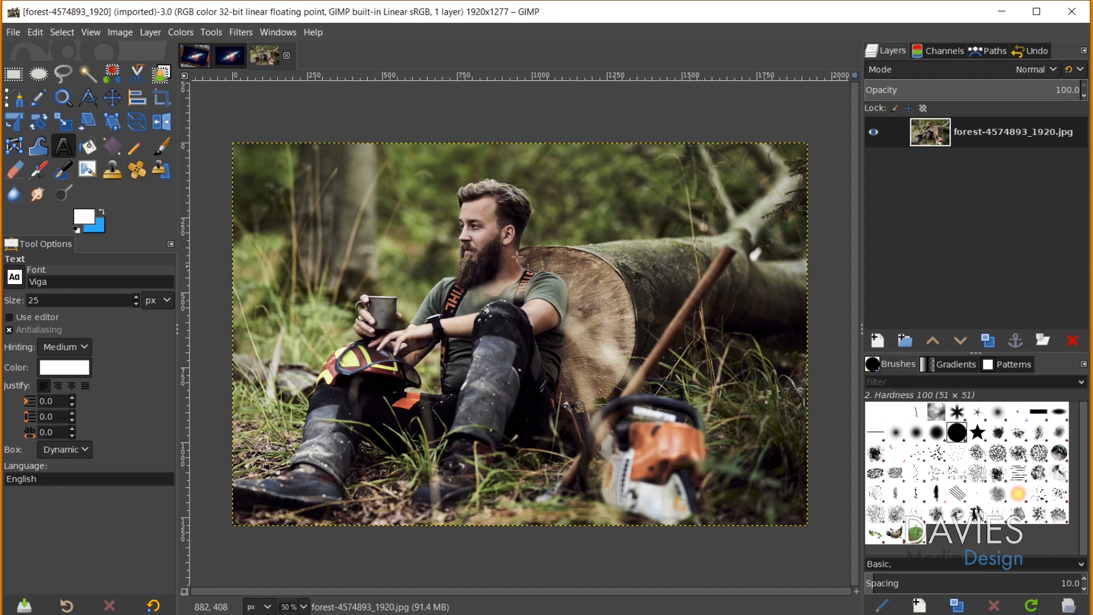
pyautogui.click(579, 211)
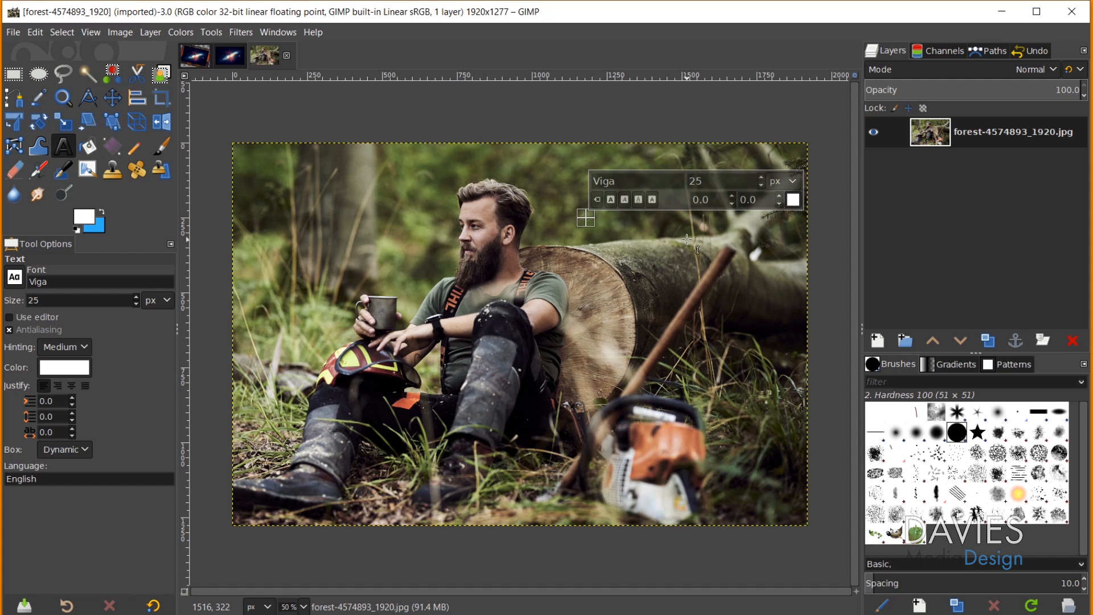
pyautogui.write('Lumber')
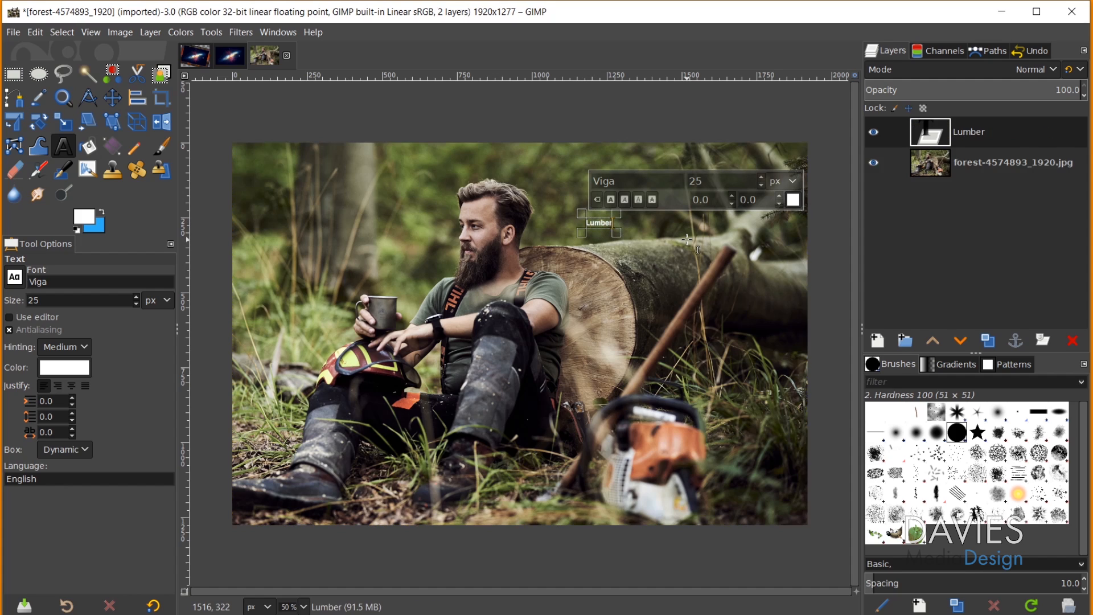
pyautogui.write('jack')
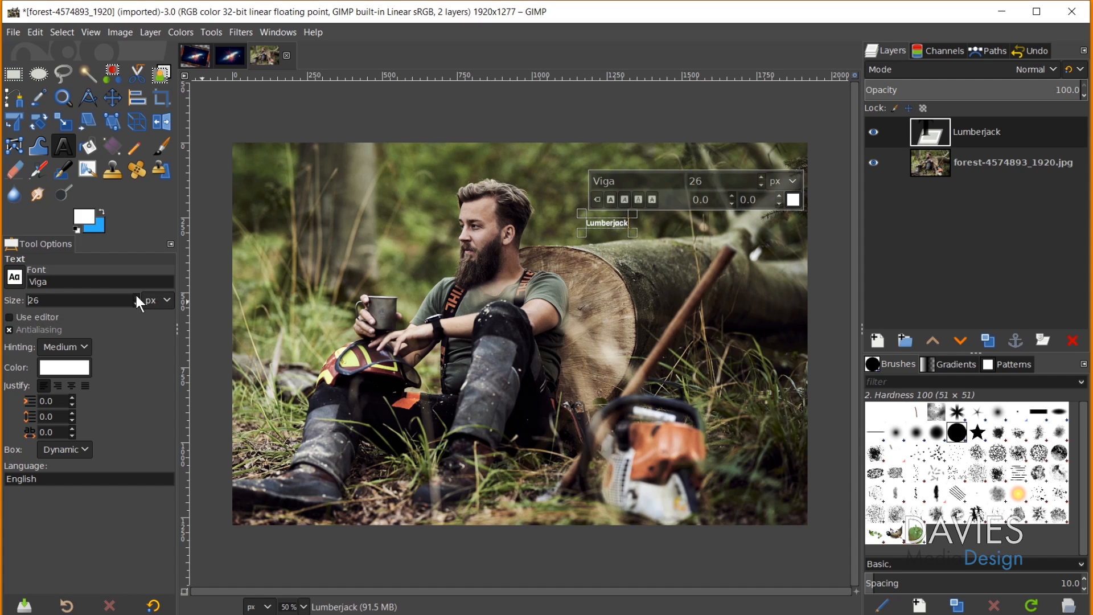
# Step: Enlarge the Lumberjack text to about 112 px and move it slightly up and left, clear of the log
pyautogui.moveTo(135, 296); pyautogui.dragTo(136, 296)
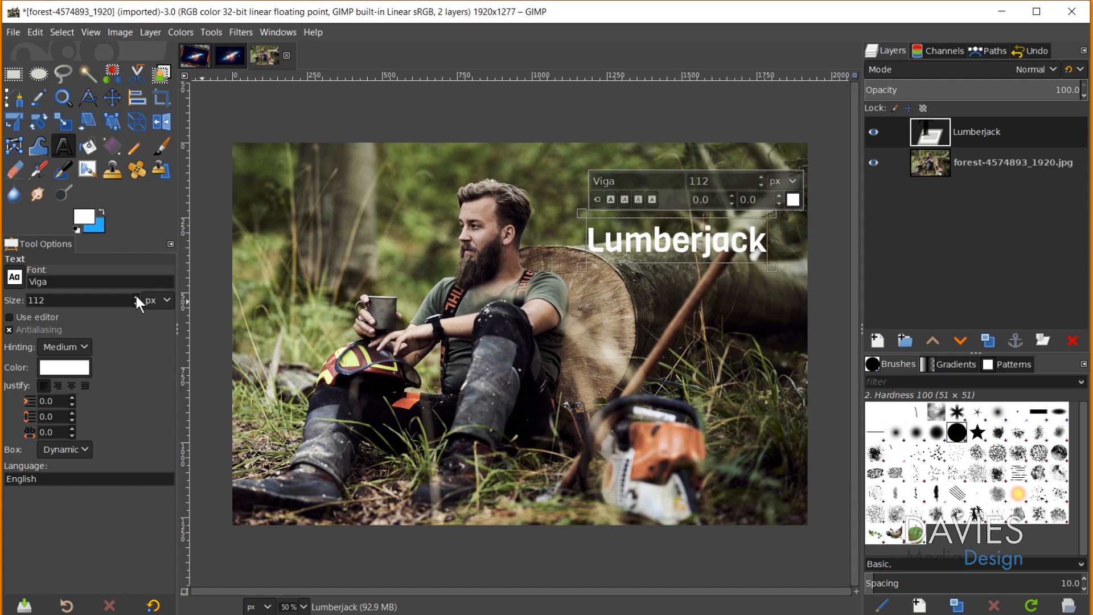
pyautogui.click(135, 296)
pyautogui.click(136, 296)
pyautogui.click(135, 296)
pyautogui.click(112, 97)
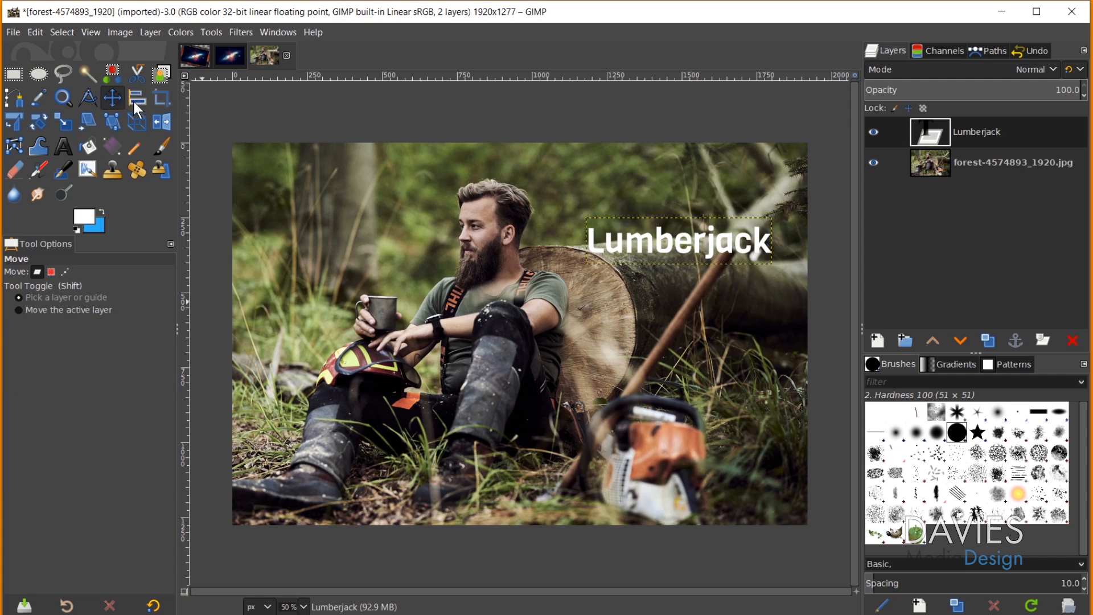
pyautogui.moveTo(721, 248); pyautogui.dragTo(707, 215)
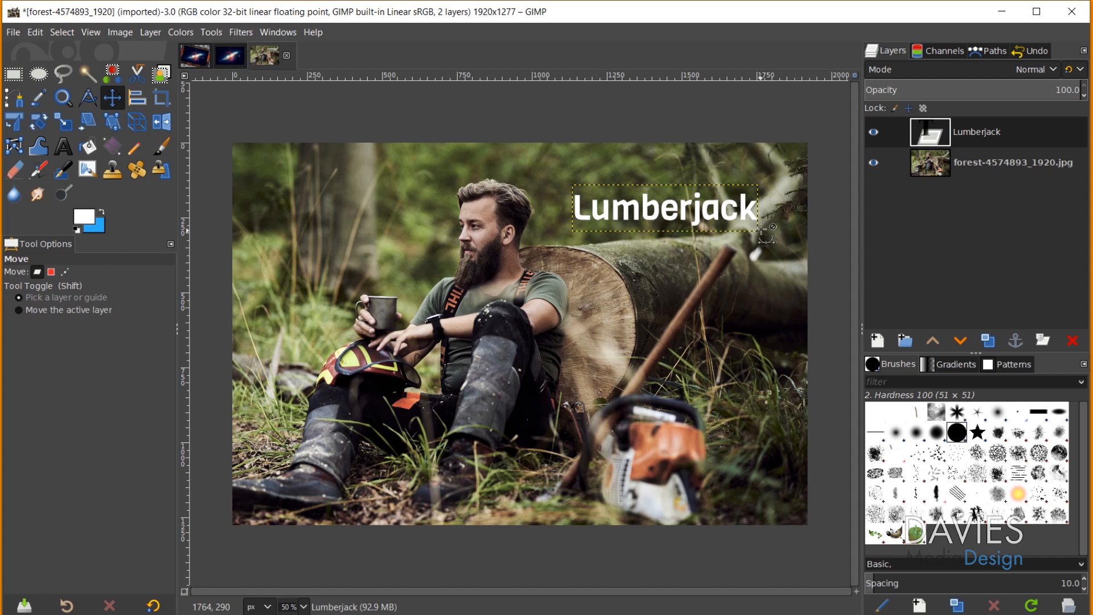
# Step: Give the Lumberjack text layer a drop shadow with X and Y offsets of 18.974 and a blur radius of 1.49
pyautogui.scroll(5, 763, 230)
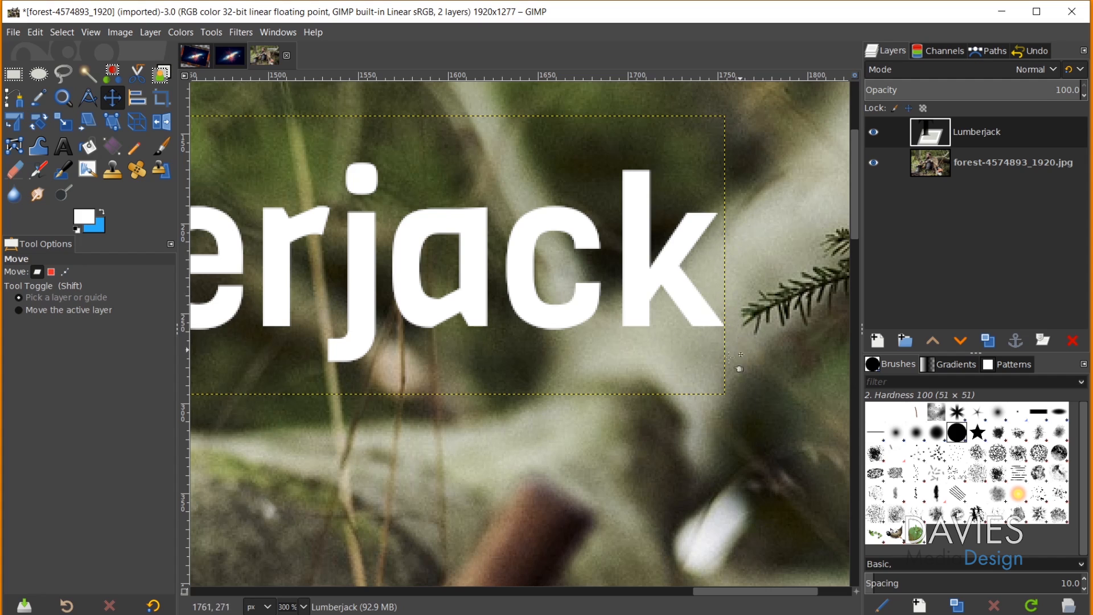
pyautogui.click(242, 33)
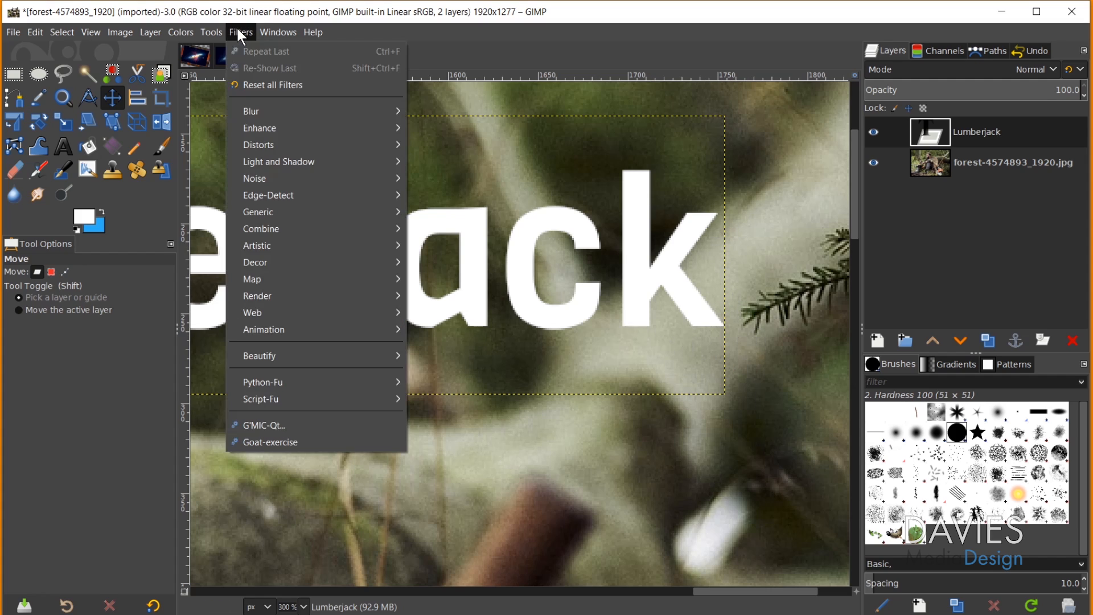
pyautogui.moveTo(285, 164)
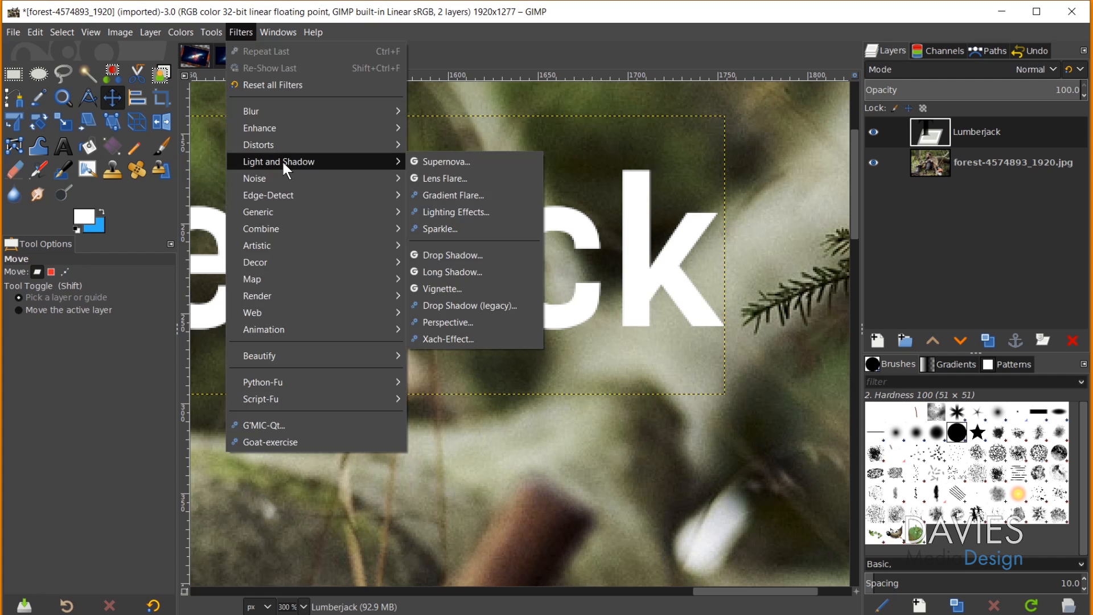
pyautogui.click(437, 255)
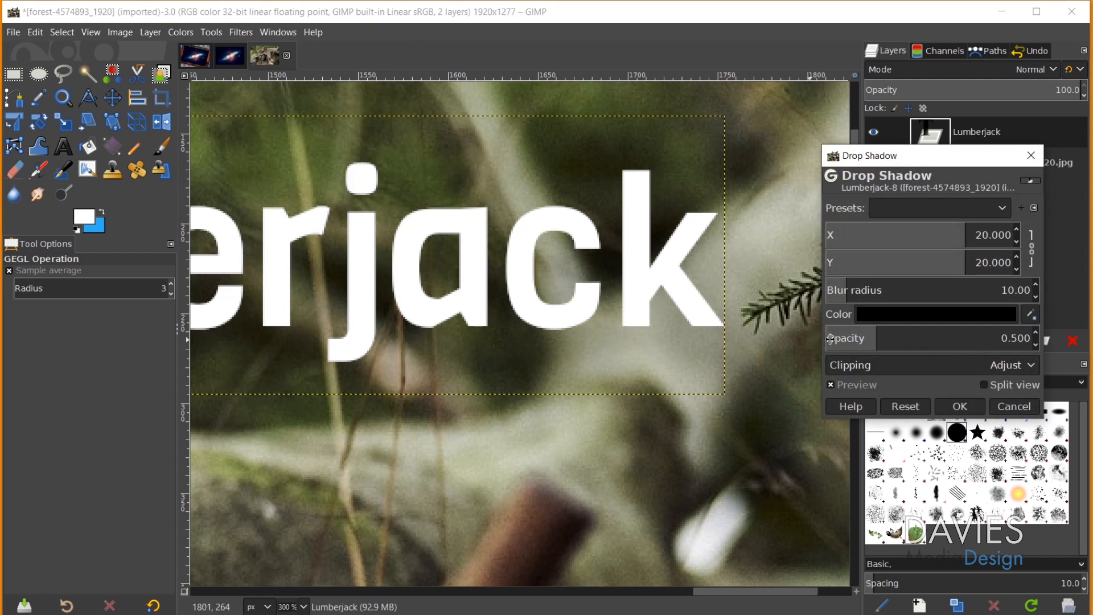
pyautogui.click(924, 233)
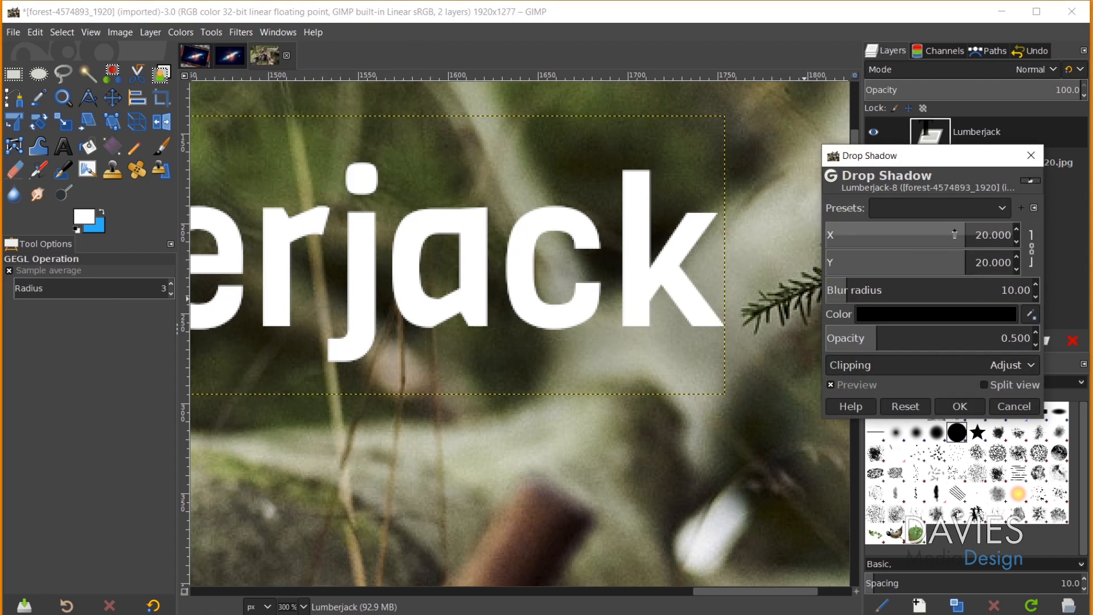
pyautogui.moveTo(923, 233); pyautogui.dragTo(963, 227)
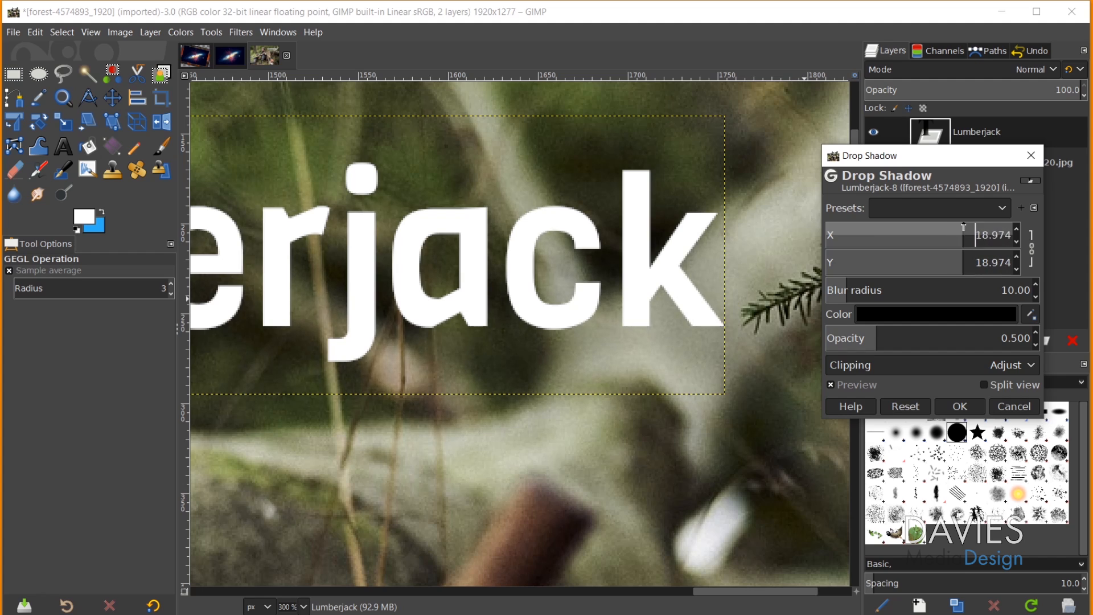
pyautogui.click(843, 283)
pyautogui.moveTo(843, 284); pyautogui.dragTo(835, 281)
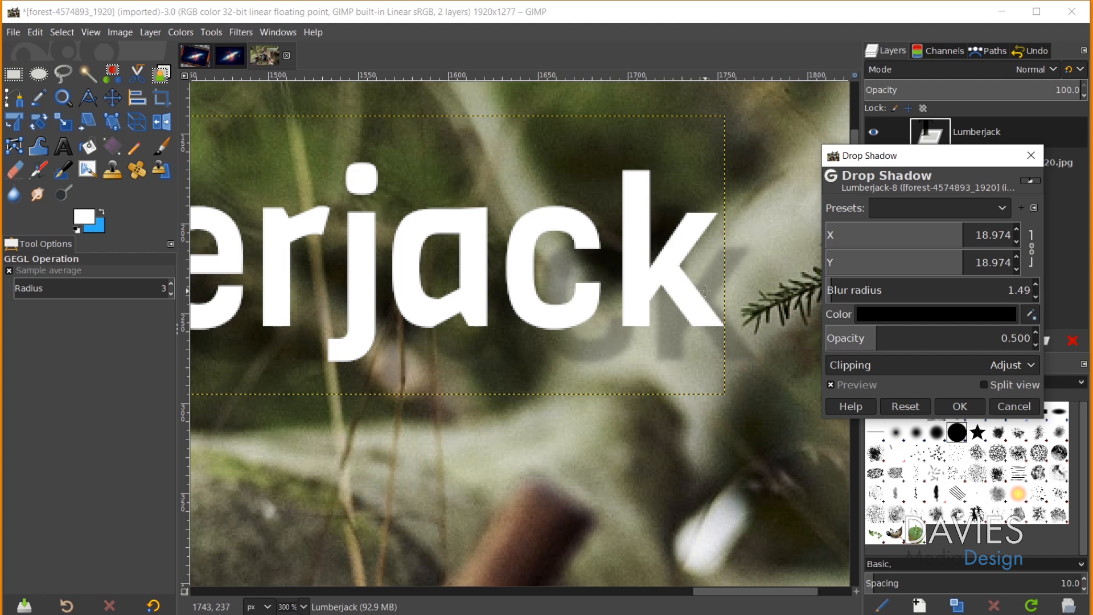
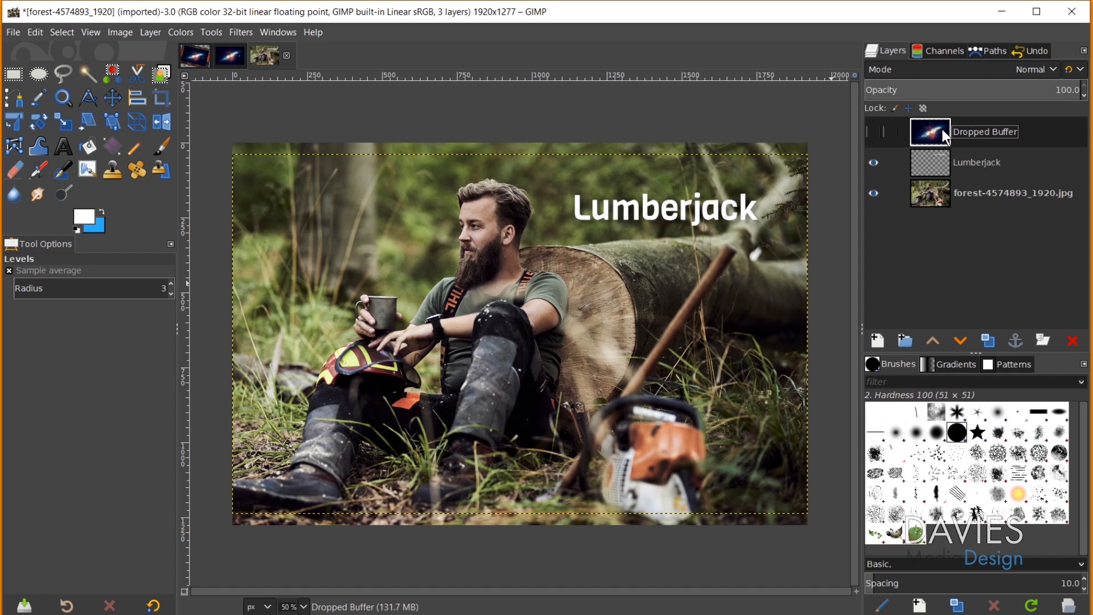
# Step: Allow editing on non-visible layers in the tool options preferences
pyautogui.click(36, 32)
pyautogui.click(67, 416)
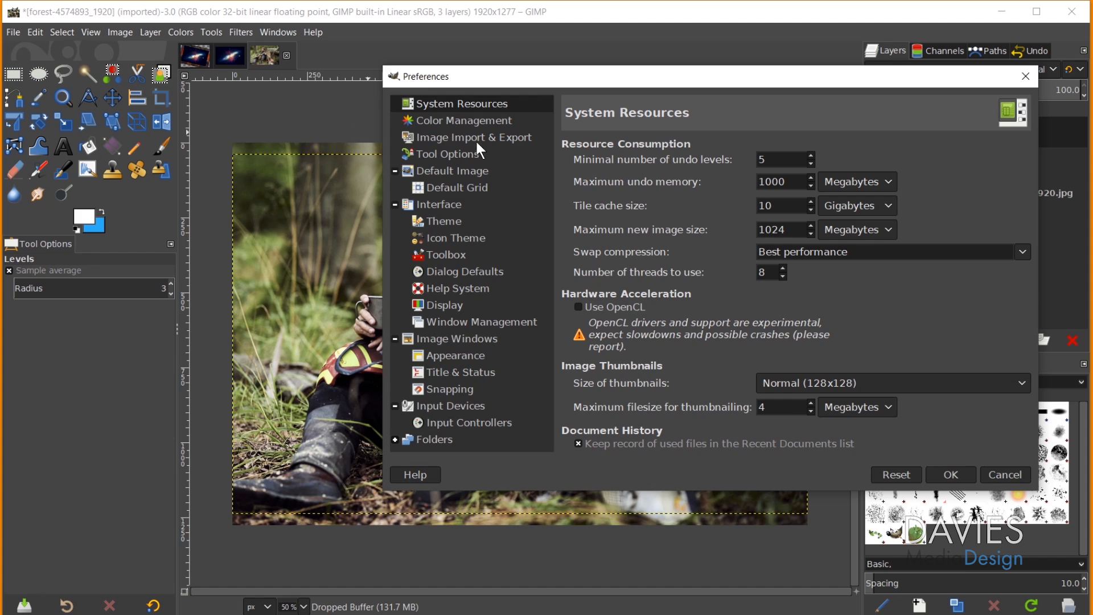
pyautogui.click(448, 153)
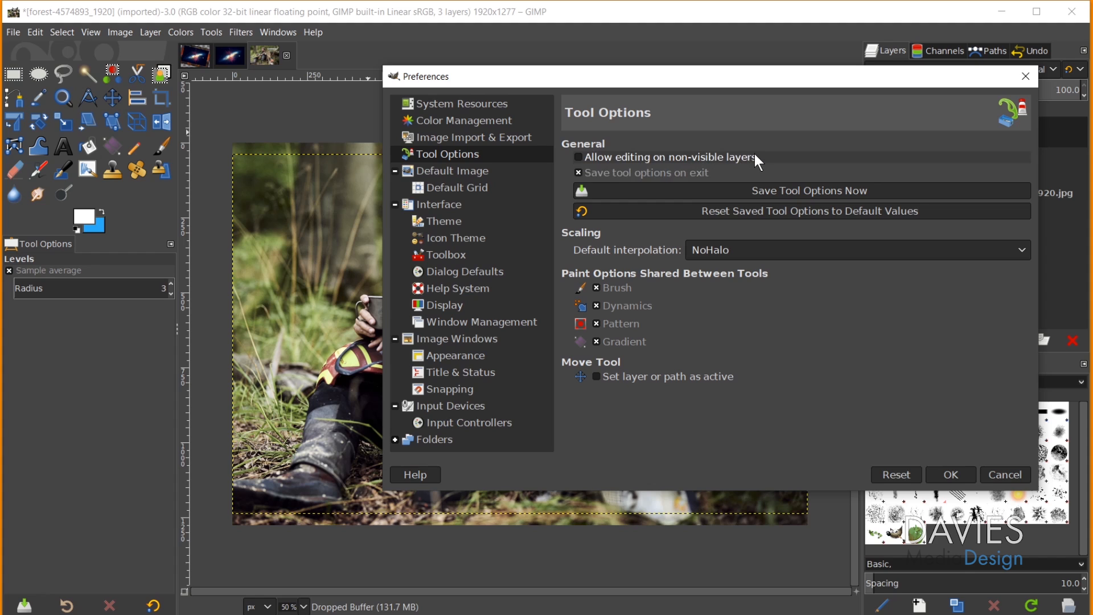
pyautogui.click(581, 157)
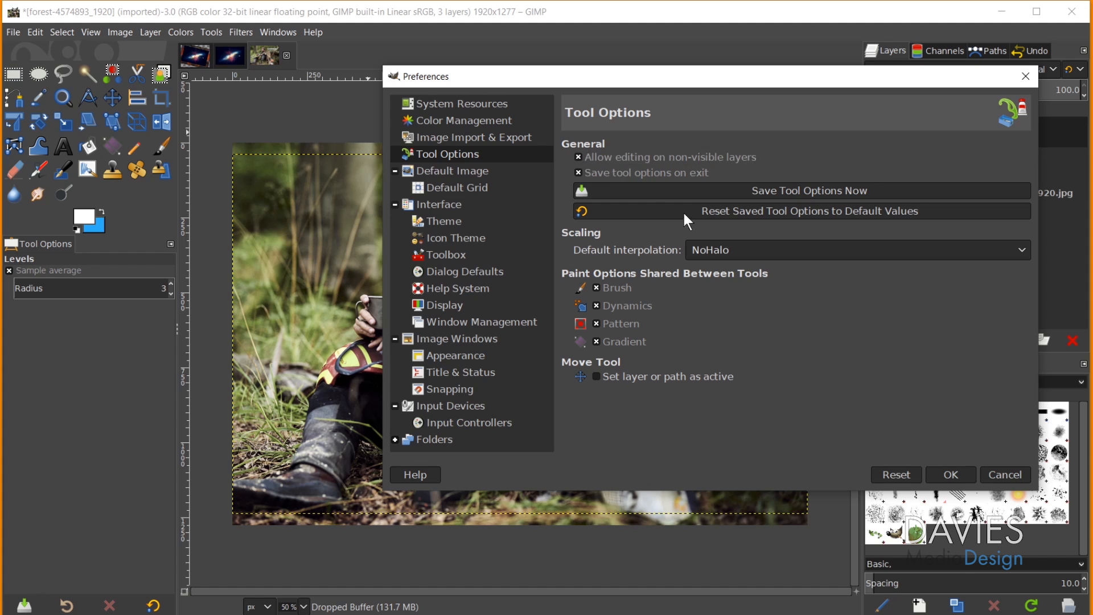
pyautogui.click(952, 474)
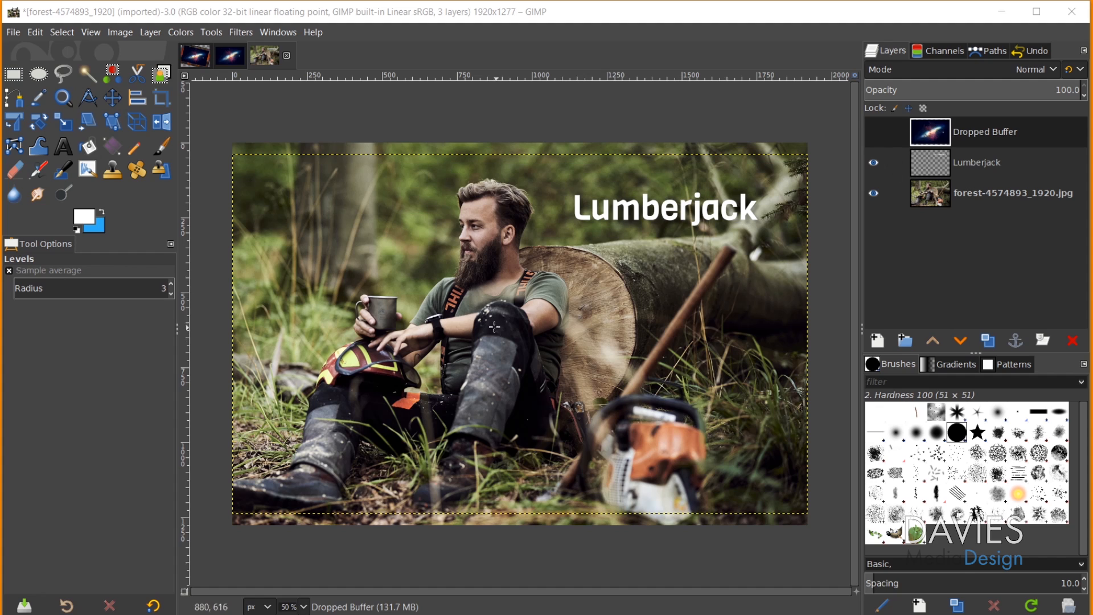
# Step: Adjust the hidden Dropped Buffer layer's Levels to a low input of 6.42 and a high input of 90.93, and make the layer visible
pyautogui.click(175, 32)
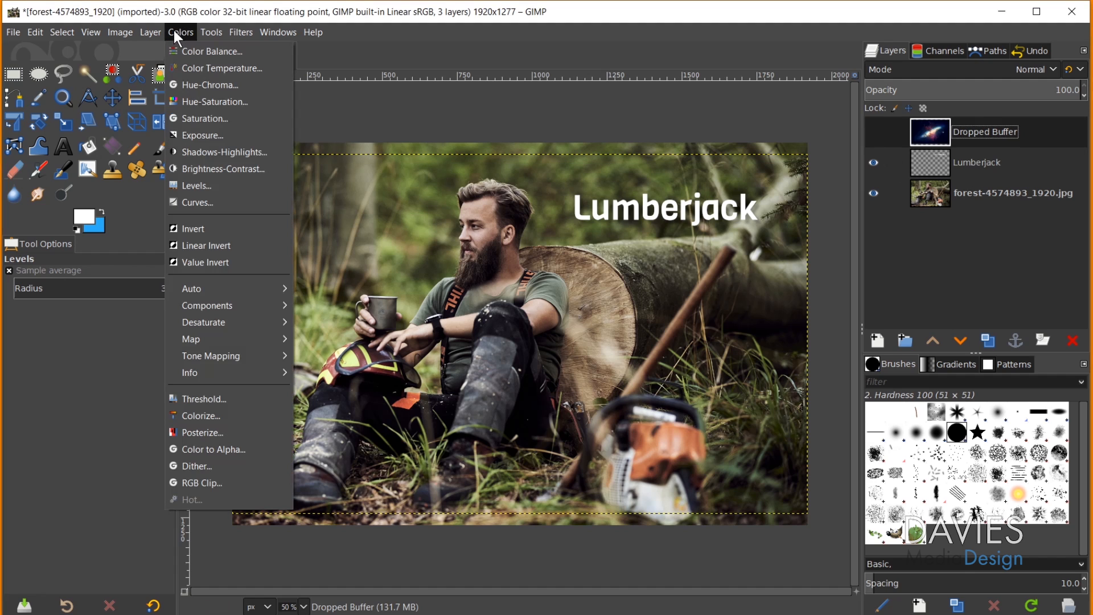
pyautogui.click(194, 187)
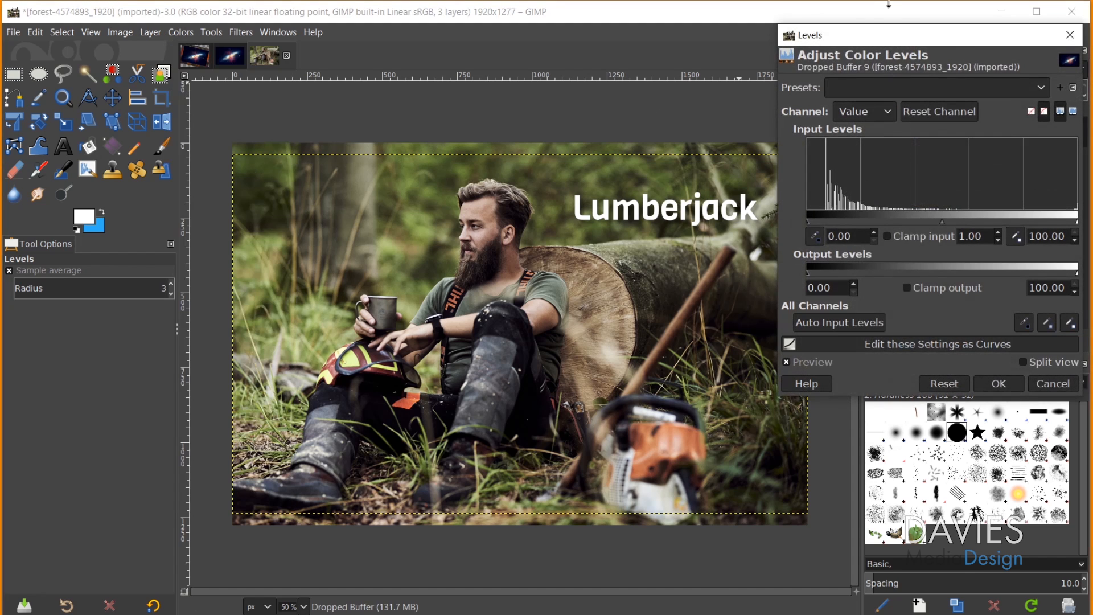
pyautogui.moveTo(897, 38); pyautogui.dragTo(511, 24)
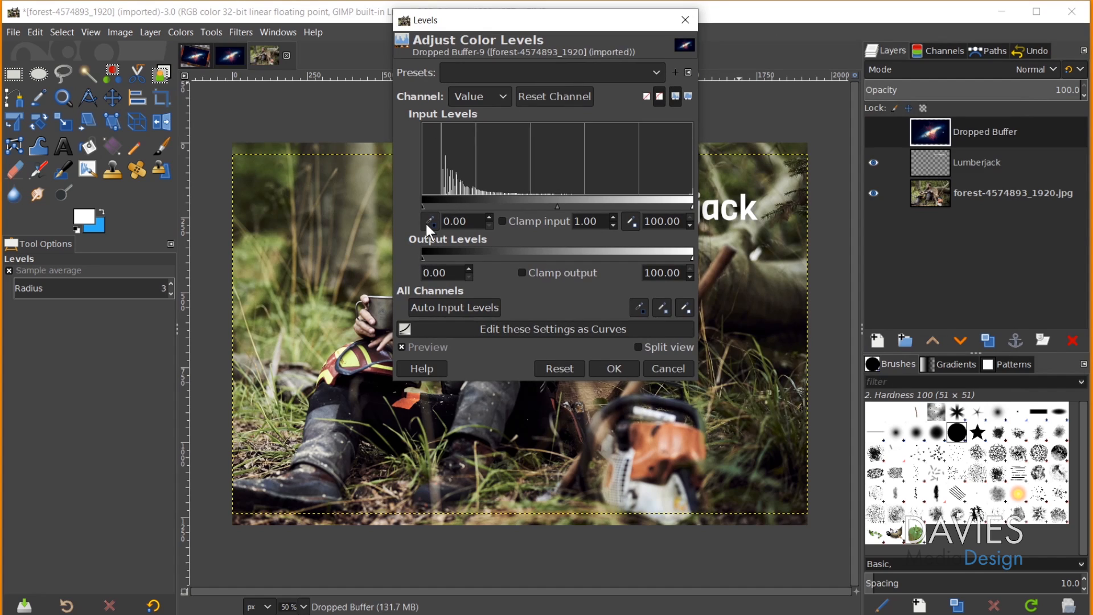
pyautogui.moveTo(422, 206)
pyautogui.mouseDown()
pyautogui.moveTo(473, 200)
pyautogui.moveTo(437, 205)
pyautogui.mouseUp()
pyautogui.moveTo(688, 206); pyautogui.dragTo(667, 206)
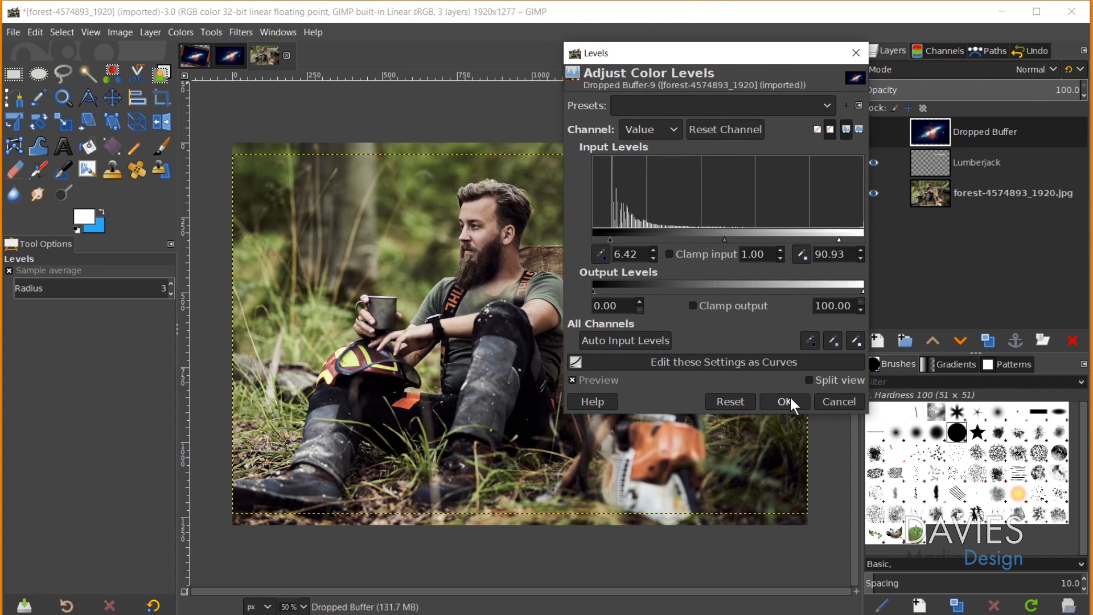
pyautogui.click(784, 401)
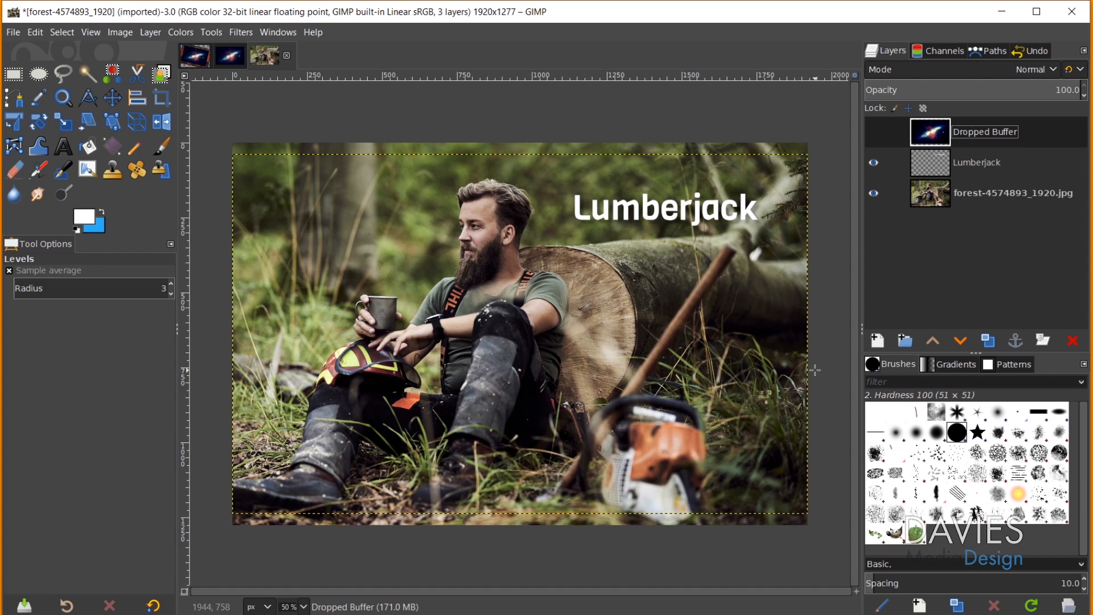
pyautogui.click(873, 132)
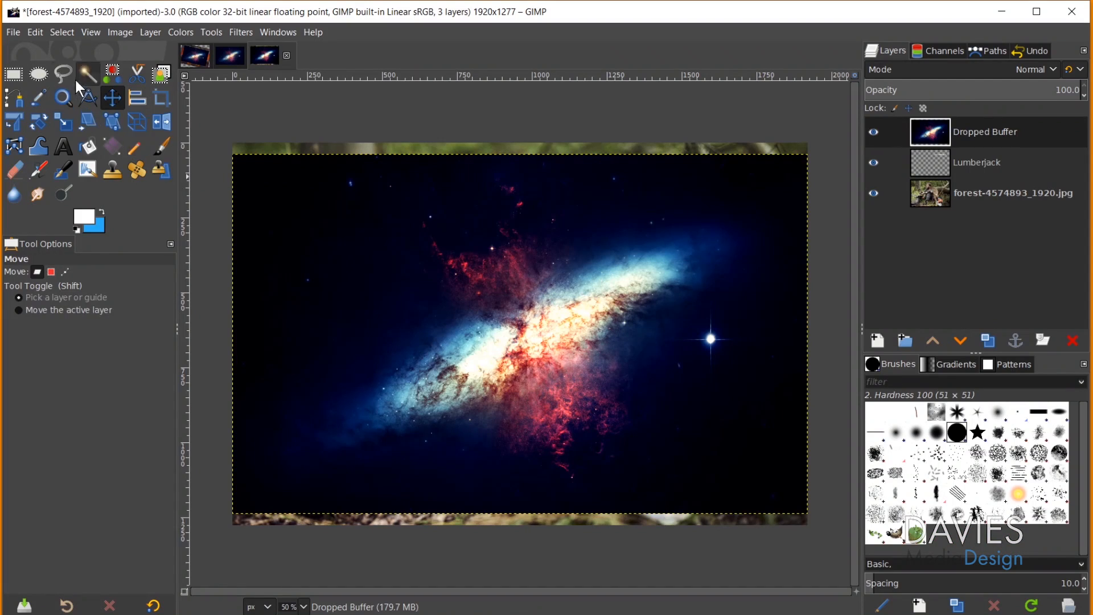
# Step: Draw a closed freehand selection around the galaxy's core on the Dropped Buffer layer with Free Select
pyautogui.click(63, 74)
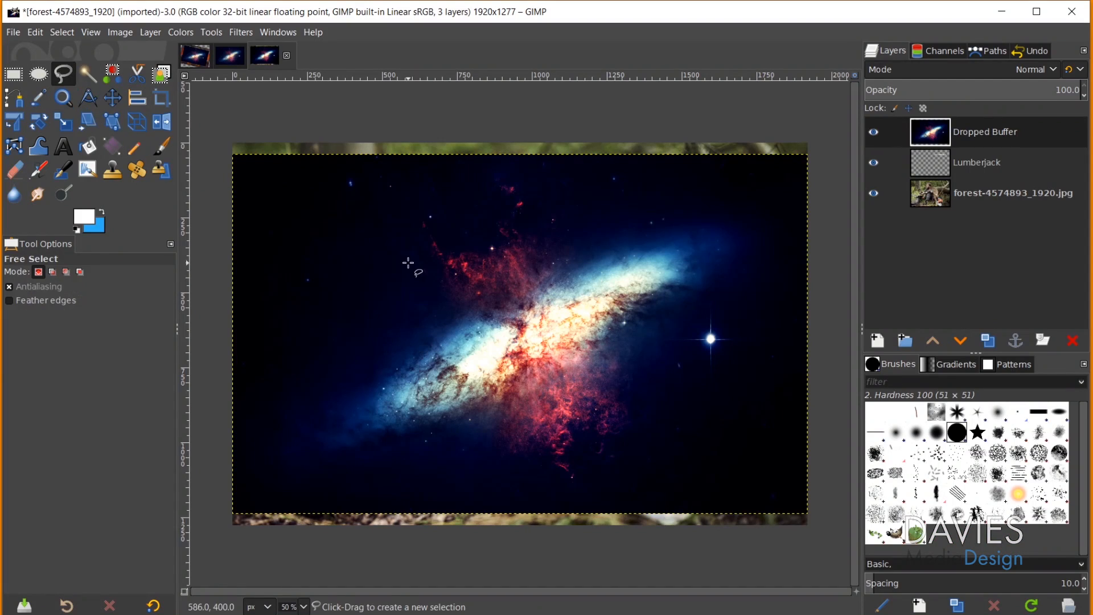
pyautogui.click(397, 222)
pyautogui.moveTo(398, 246)
pyautogui.mouseDown()
pyautogui.moveTo(422, 350)
pyautogui.moveTo(516, 434)
pyautogui.mouseUp()
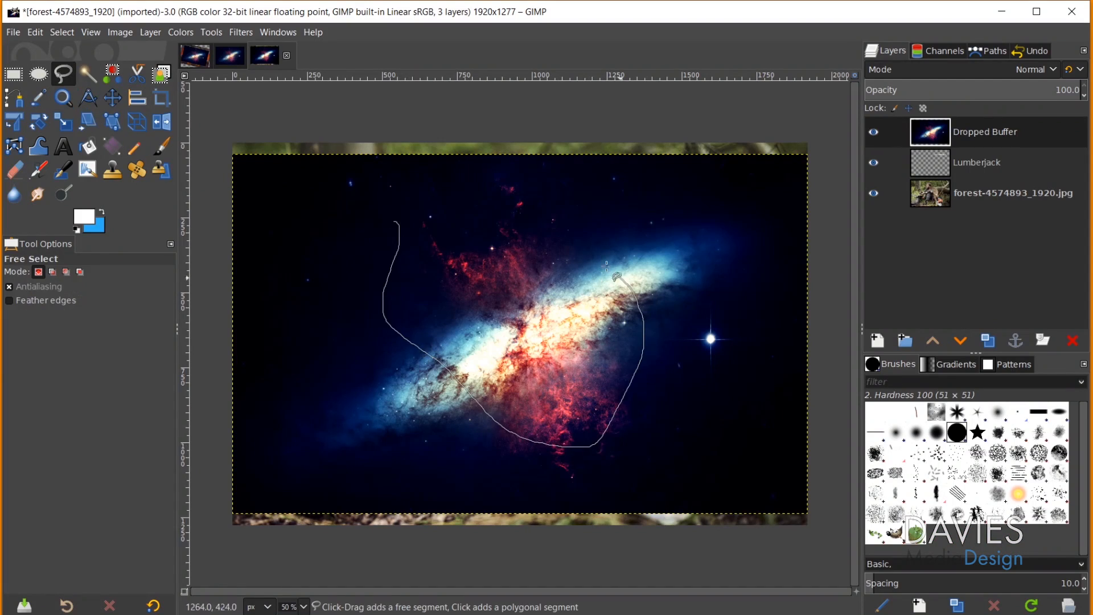
pyautogui.moveTo(617, 276)
pyautogui.mouseDown()
pyautogui.moveTo(476, 211)
pyautogui.moveTo(425, 207)
pyautogui.moveTo(406, 229)
pyautogui.mouseUp()
pyautogui.click(393, 221)
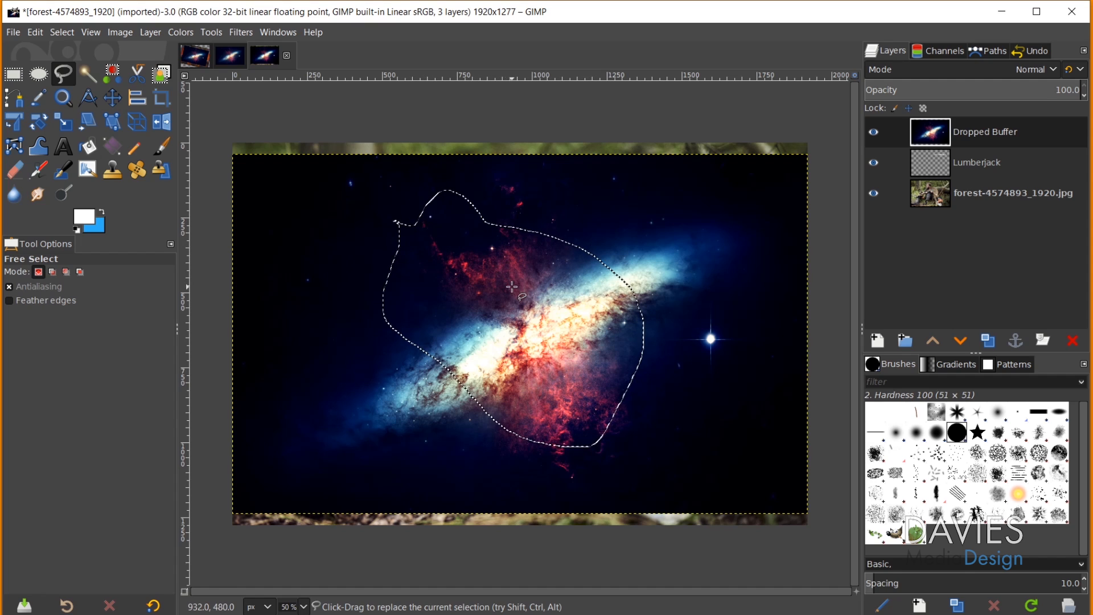
pyautogui.moveTo(508, 295)
pyautogui.mouseDown()
pyautogui.moveTo(573, 359)
pyautogui.moveTo(574, 278)
pyautogui.moveTo(596, 309)
pyautogui.moveTo(527, 345)
pyautogui.moveTo(511, 293)
pyautogui.mouseUp()
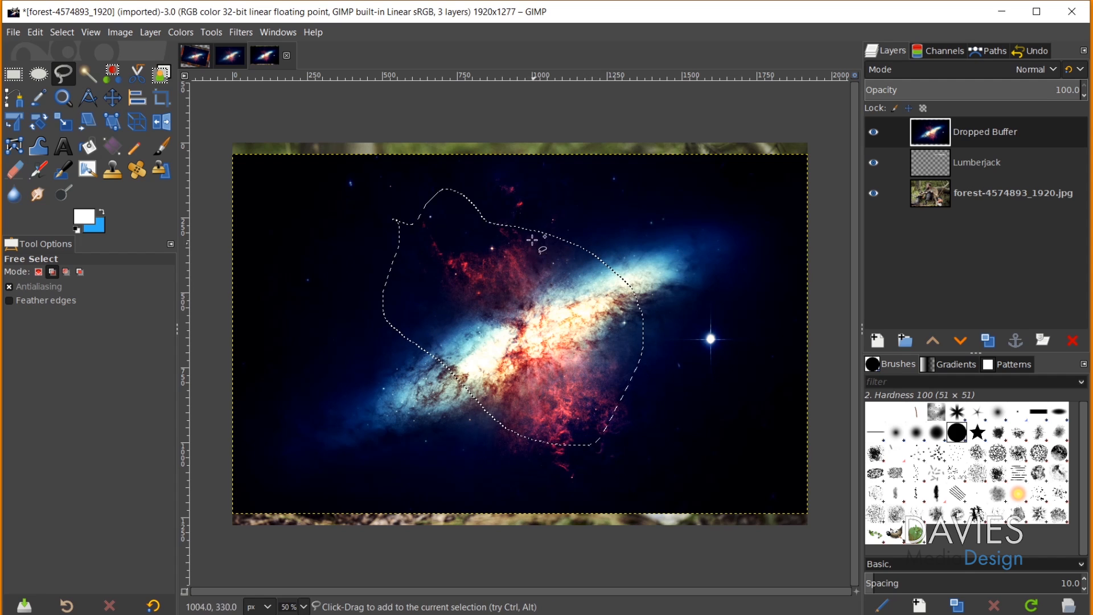
# Step: Add an overlapping freehand area around the galaxy's right half and the bright star to the selection, and clear the whole selection
pyautogui.moveTo(526, 239)
pyautogui.keyDown('shift'); pyautogui.mouseDown()
pyautogui.moveTo(614, 212)
pyautogui.moveTo(738, 300)
pyautogui.moveTo(703, 391)
pyautogui.moveTo(603, 408)
pyautogui.moveTo(509, 353)
pyautogui.moveTo(525, 265)
pyautogui.mouseUp(); pyautogui.keyUp('shift')
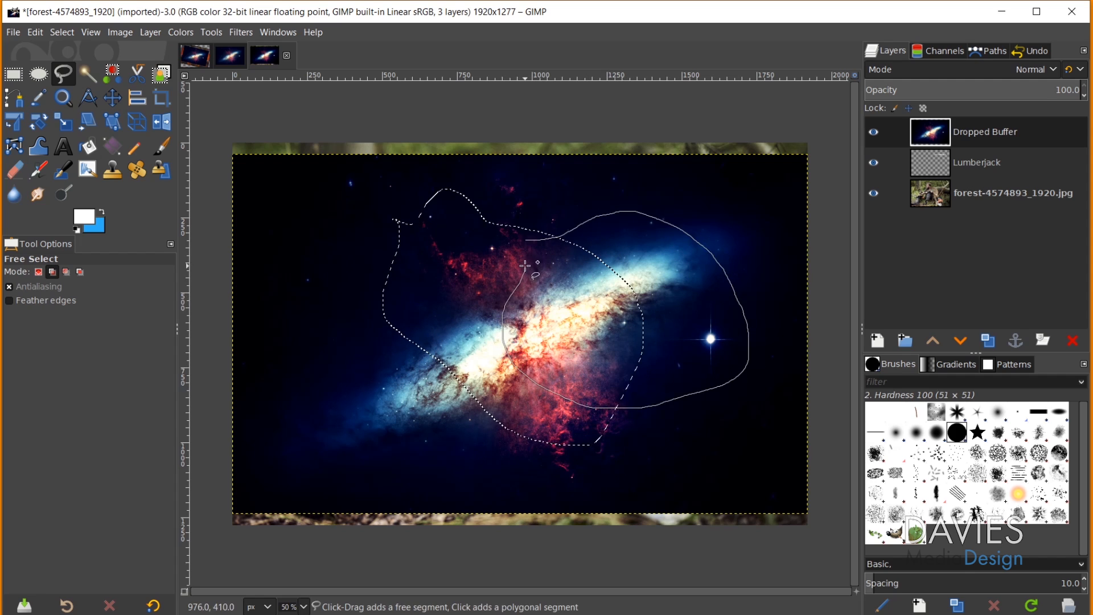
pyautogui.press('Return')
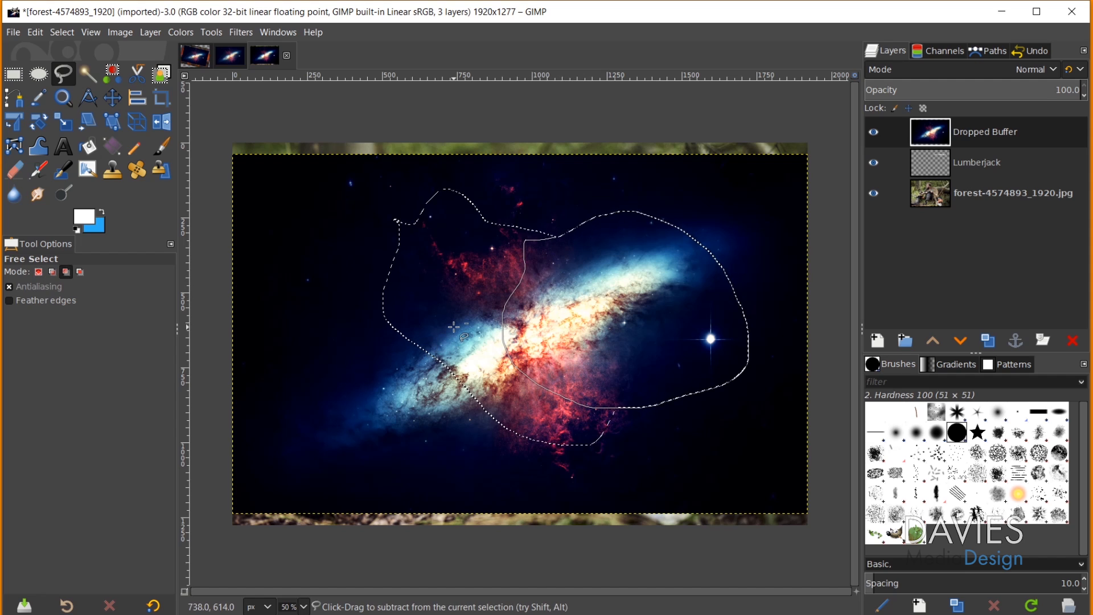
pyautogui.press('Return')
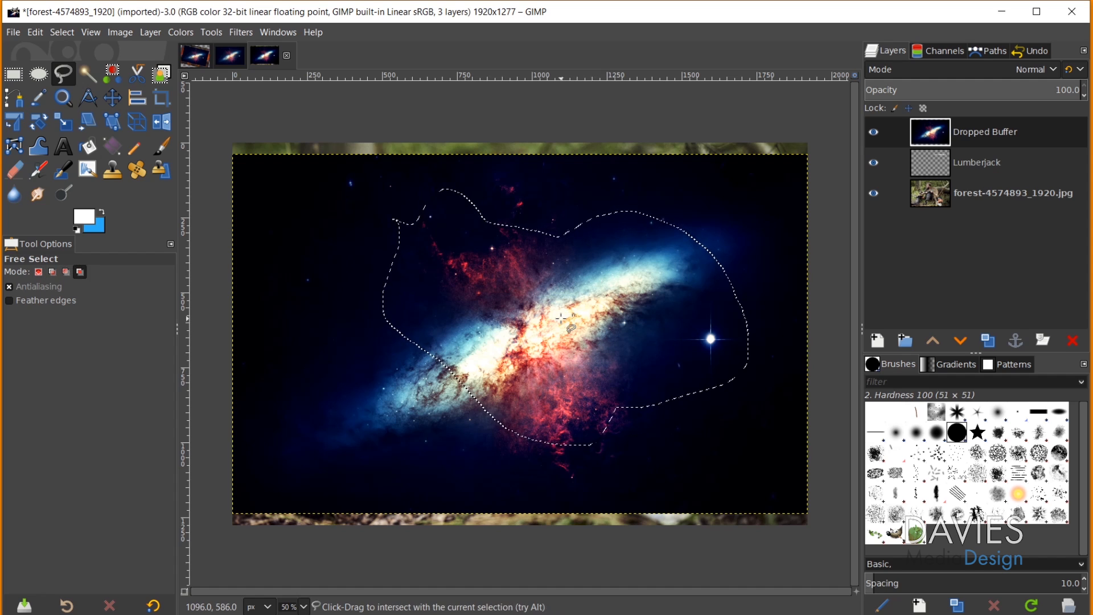
pyautogui.hotkey('ctrl', 'shift', 'a')
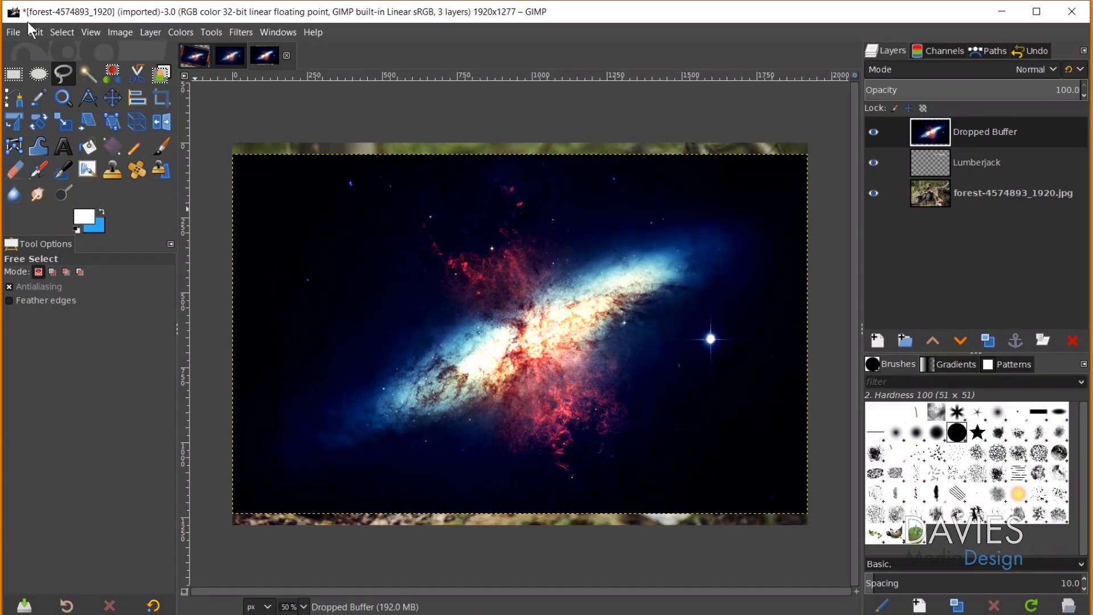
# Step: Open the recent image steampunk-4333357_1920.jpg
pyautogui.click(13, 32)
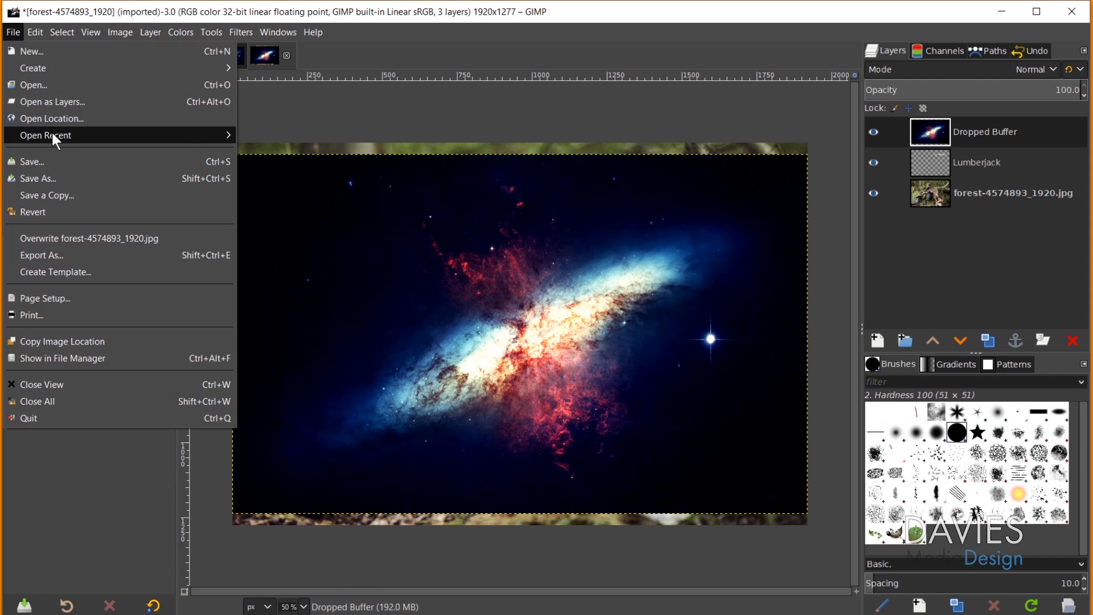
pyautogui.moveTo(55, 140)
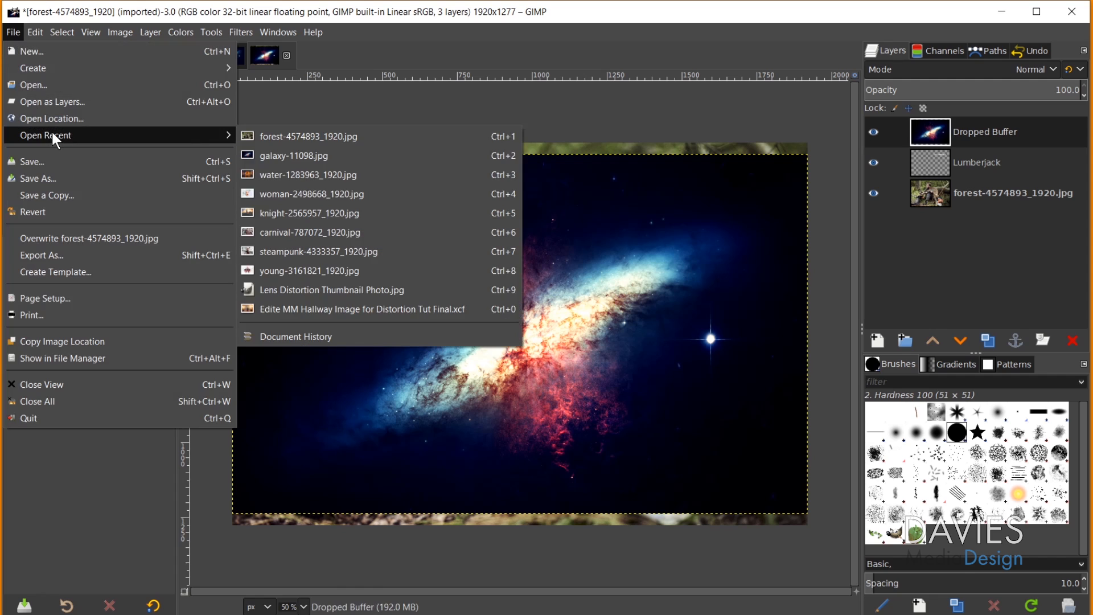
pyautogui.click(282, 256)
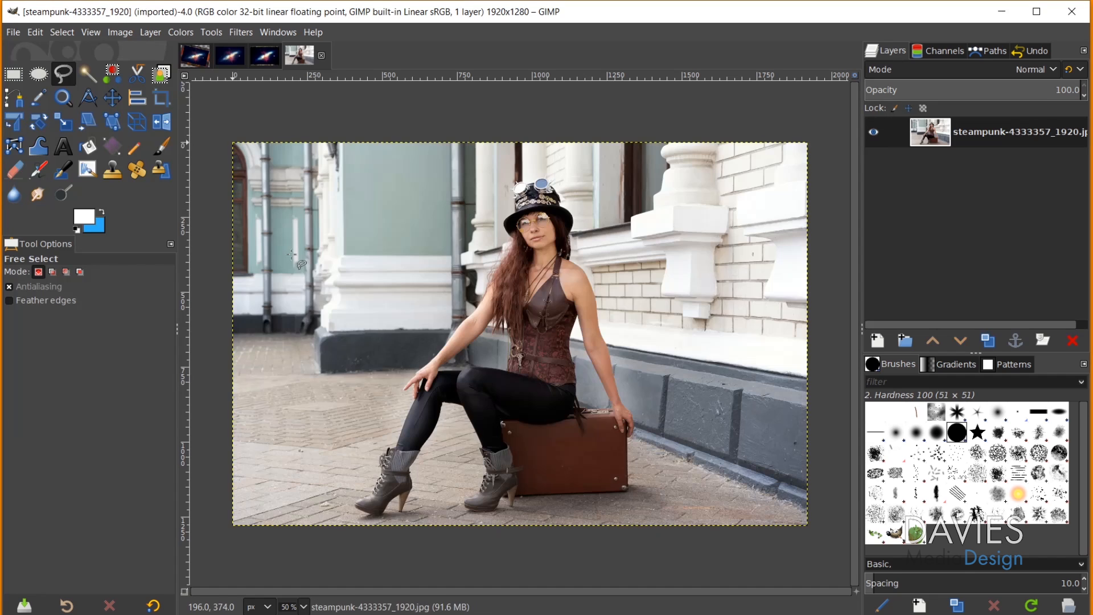
# Step: Roughly outline the seated woman and her suitcase with Foreground Select and confirm the outline for refinement
pyautogui.click(162, 74)
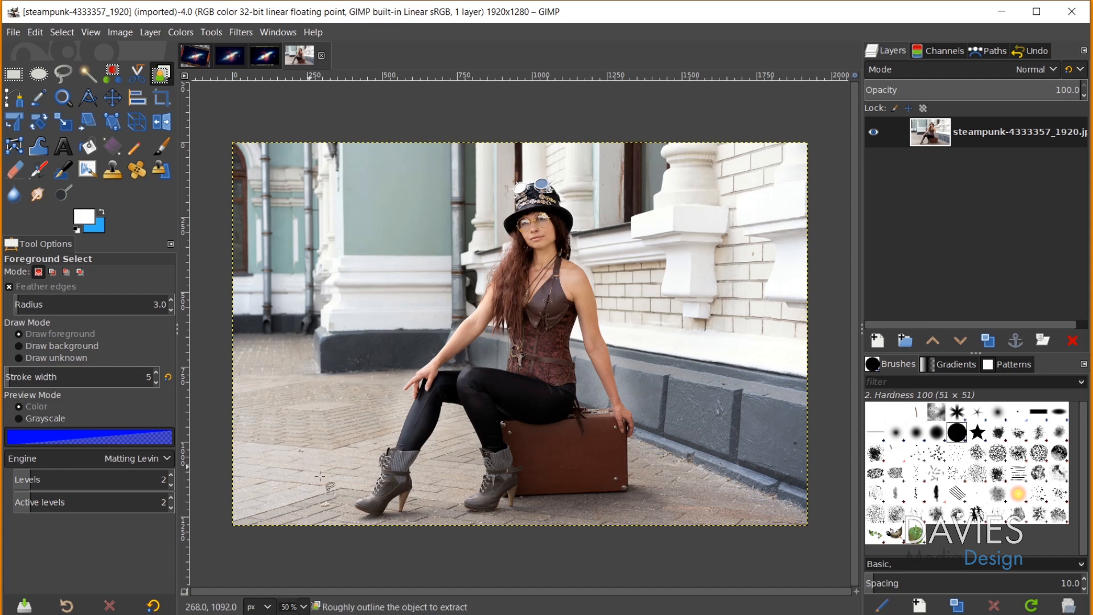
pyautogui.moveTo(347, 511)
pyautogui.mouseDown()
pyautogui.moveTo(388, 430)
pyautogui.moveTo(412, 358)
pyautogui.moveTo(485, 251)
pyautogui.moveTo(504, 190)
pyautogui.moveTo(531, 162)
pyautogui.moveTo(577, 202)
pyautogui.moveTo(581, 252)
pyautogui.moveTo(626, 365)
pyautogui.mouseUp()
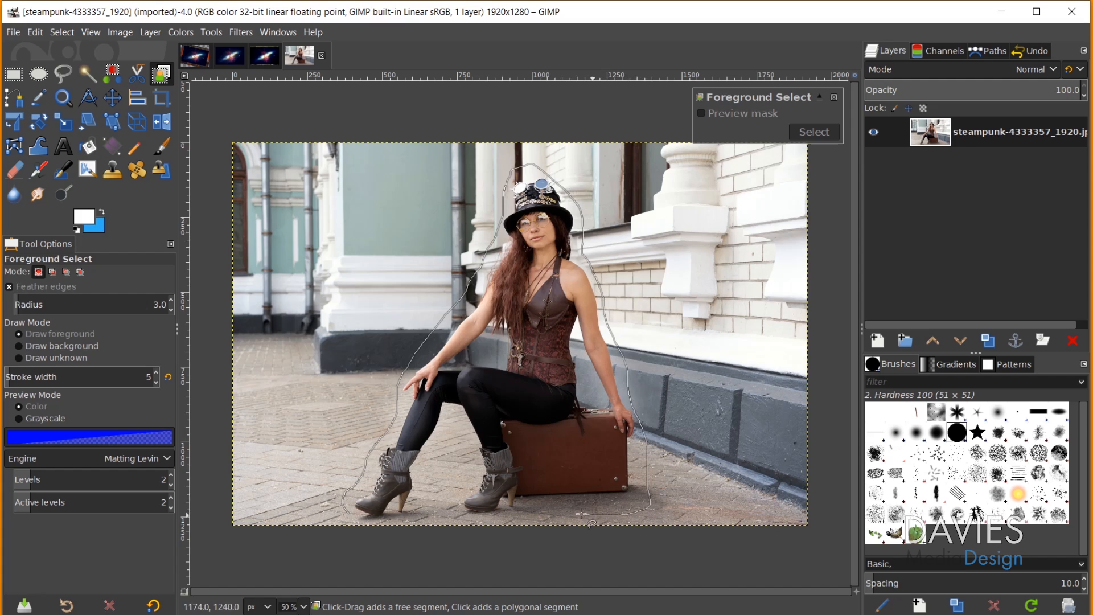
pyautogui.moveTo(581, 514); pyautogui.dragTo(518, 518)
pyautogui.moveTo(457, 502)
pyautogui.mouseDown()
pyautogui.moveTo(451, 419)
pyautogui.moveTo(431, 474)
pyautogui.mouseUp()
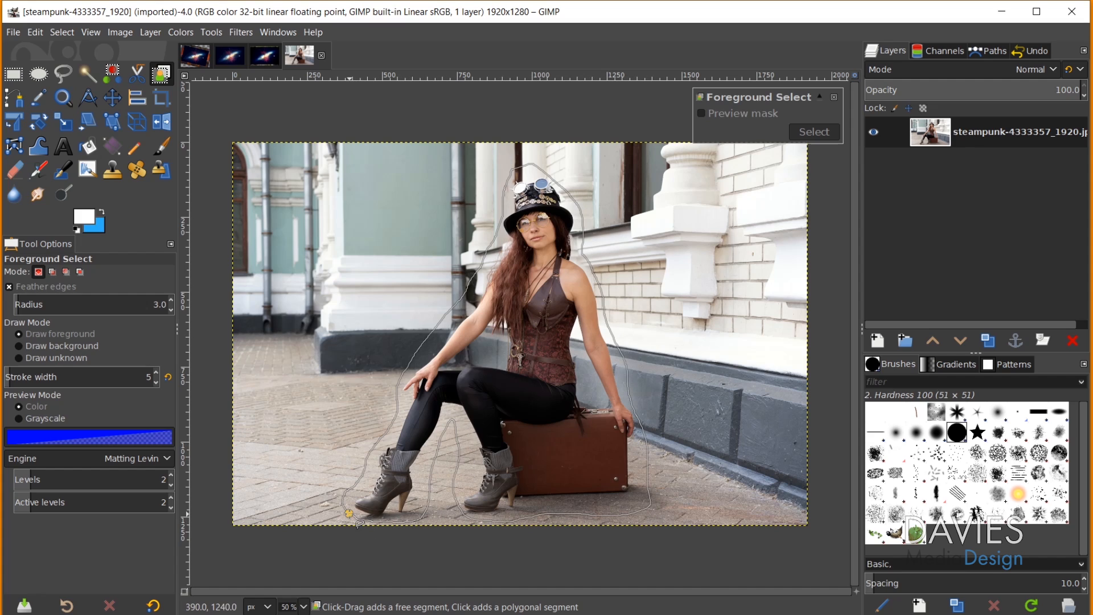
pyautogui.moveTo(348, 513); pyautogui.dragTo(348, 513)
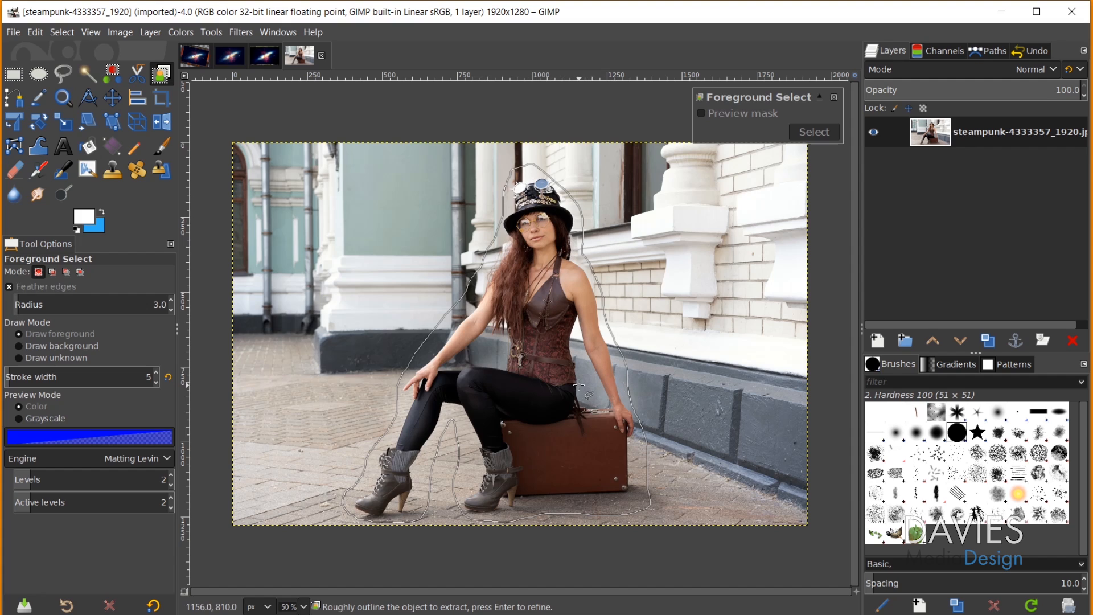
pyautogui.press('Return')
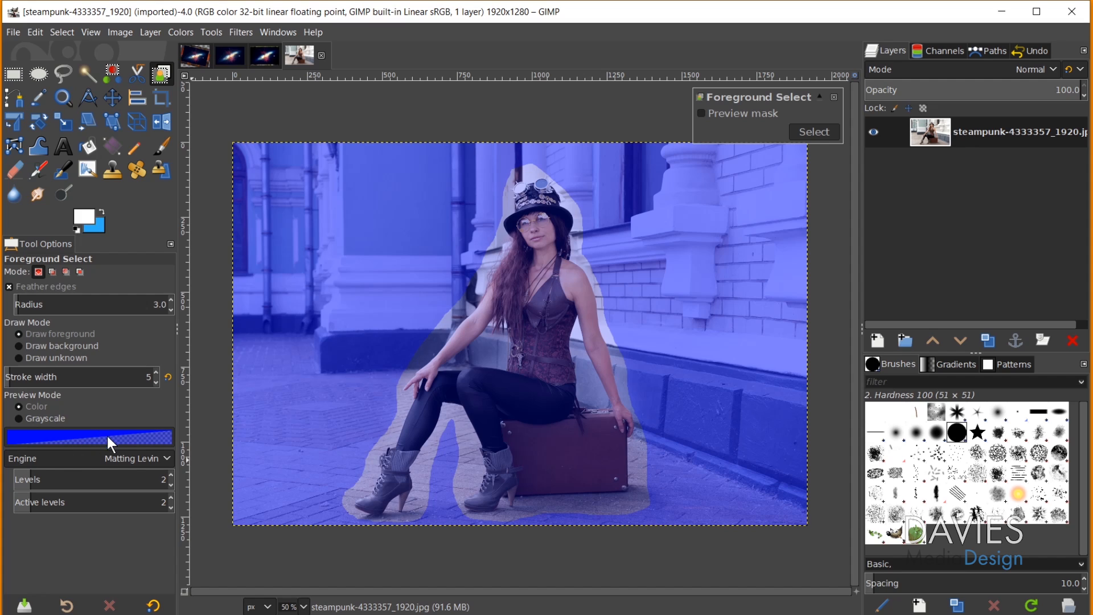
# Step: Mark the woman and suitcase as foreground with strokes at a stroke width of 29
pyautogui.press(']')
pyautogui.press(']')
pyautogui.press(']')
pyautogui.press(']')
pyautogui.press(']')
pyautogui.press(']')
pyautogui.press(']')
pyautogui.press(']')
pyautogui.press(']')
pyautogui.press(']')
pyautogui.press(']')
pyautogui.press(']')
pyautogui.press(']')
pyautogui.press(']')
pyautogui.press(']')
pyautogui.press(']')
pyautogui.press(']')
pyautogui.press(']')
pyautogui.press(']')
pyautogui.press(']')
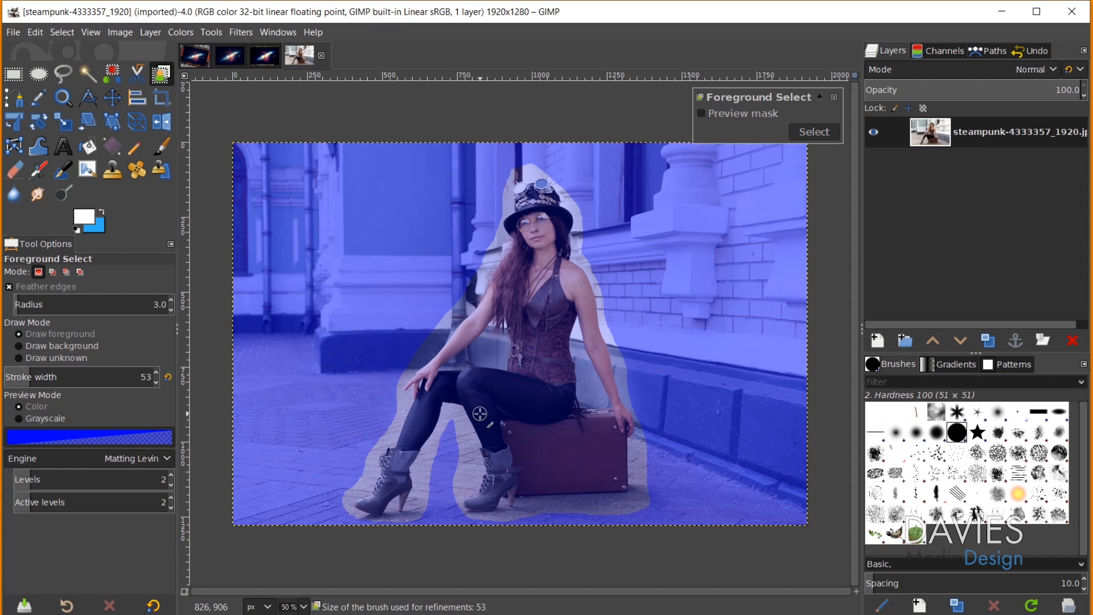
pyautogui.press('[')
pyautogui.press('[')
pyautogui.press('[')
pyautogui.press('[')
pyautogui.press('[')
pyautogui.press('[')
pyautogui.press('[')
pyautogui.press('[')
pyautogui.press('[')
pyautogui.press('[')
pyautogui.press('[')
pyautogui.press('[')
pyautogui.press('[')
pyautogui.moveTo(373, 502)
pyautogui.mouseDown()
pyautogui.moveTo(416, 417)
pyautogui.moveTo(446, 386)
pyautogui.moveTo(469, 394)
pyautogui.moveTo(486, 497)
pyautogui.moveTo(577, 478)
pyautogui.moveTo(558, 430)
pyautogui.moveTo(539, 417)
pyautogui.moveTo(555, 299)
pyautogui.moveTo(581, 291)
pyautogui.moveTo(585, 306)
pyautogui.moveTo(581, 287)
pyautogui.moveTo(546, 266)
pyautogui.moveTo(537, 191)
pyautogui.moveTo(503, 285)
pyautogui.moveTo(509, 277)
pyautogui.moveTo(428, 383)
pyautogui.moveTo(513, 404)
pyautogui.moveTo(519, 283)
pyautogui.moveTo(535, 242)
pyautogui.moveTo(547, 240)
pyautogui.moveTo(536, 412)
pyautogui.moveTo(507, 444)
pyautogui.moveTo(559, 457)
pyautogui.moveTo(574, 444)
pyautogui.moveTo(595, 450)
pyautogui.mouseUp()
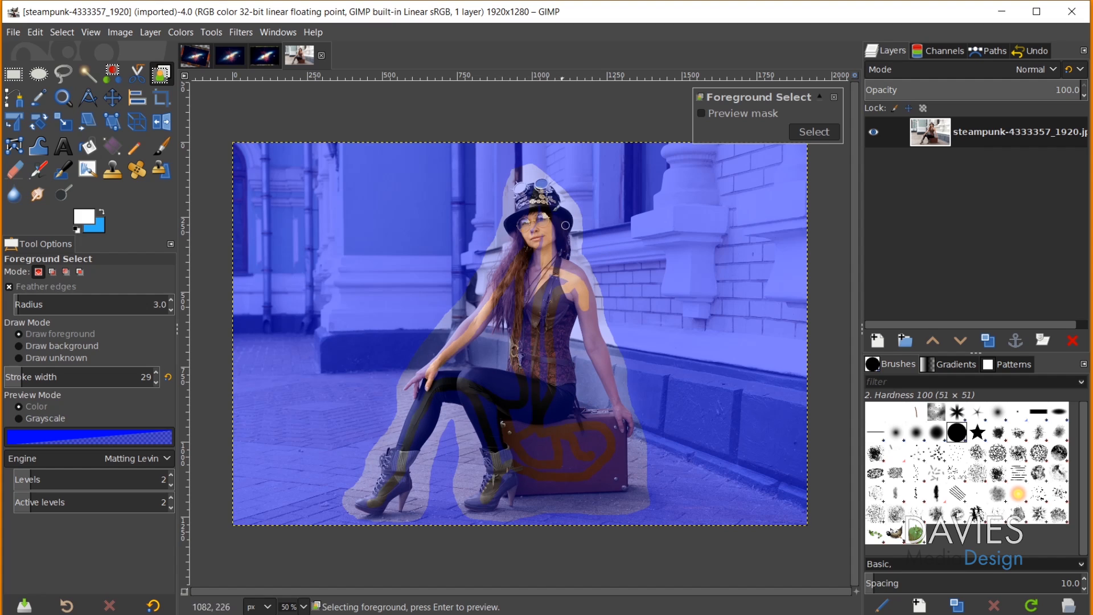
# Step: Preview the foreground mask in grayscale and color modes, and convert it into a selection
pyautogui.press('Return')
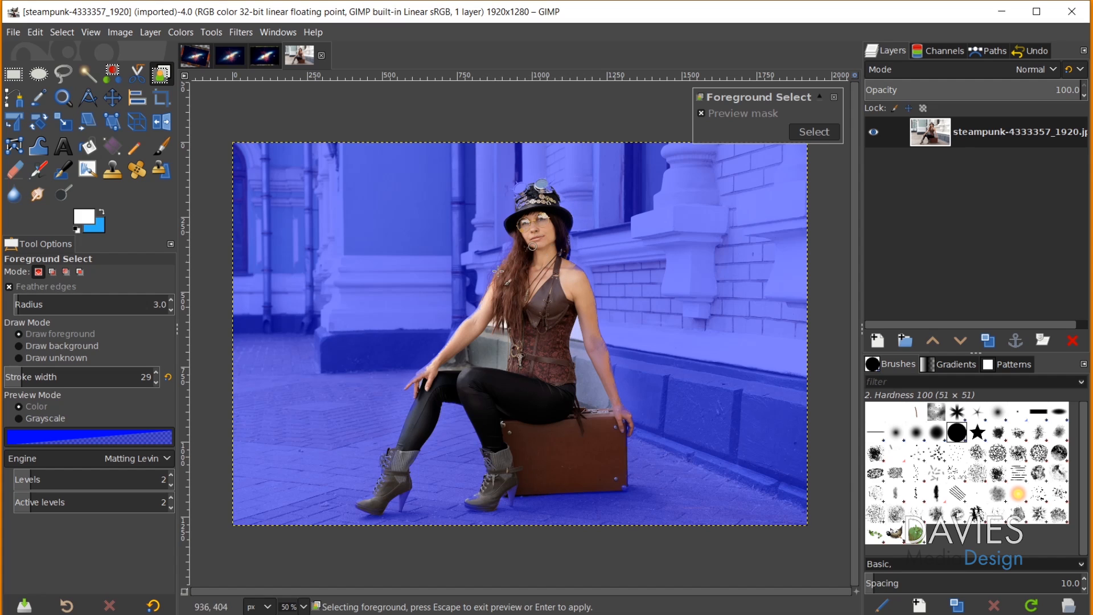
pyautogui.click(40, 417)
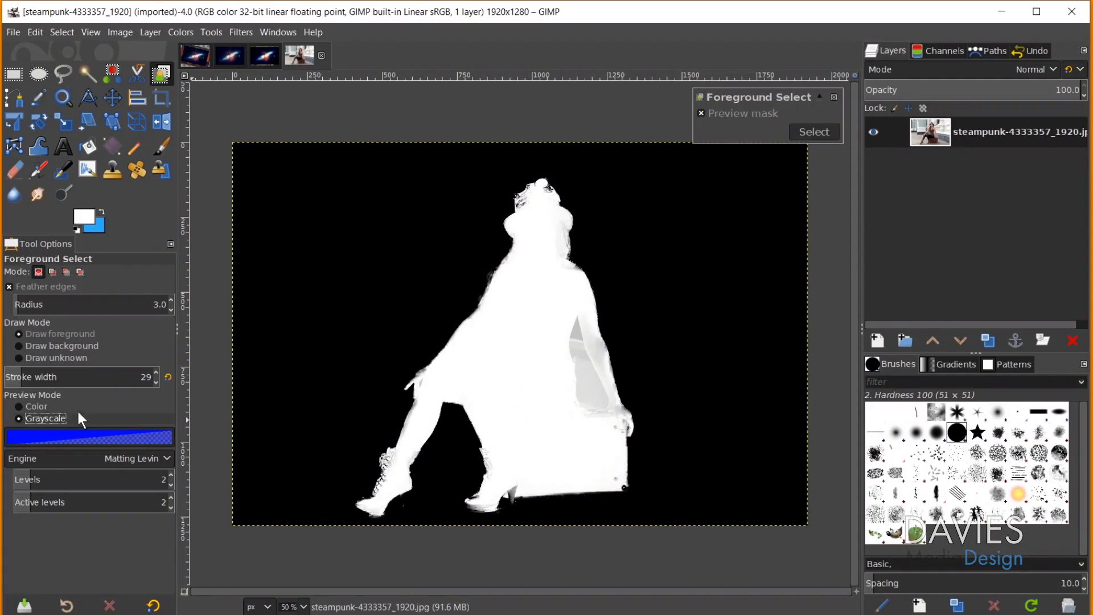
pyautogui.click(52, 403)
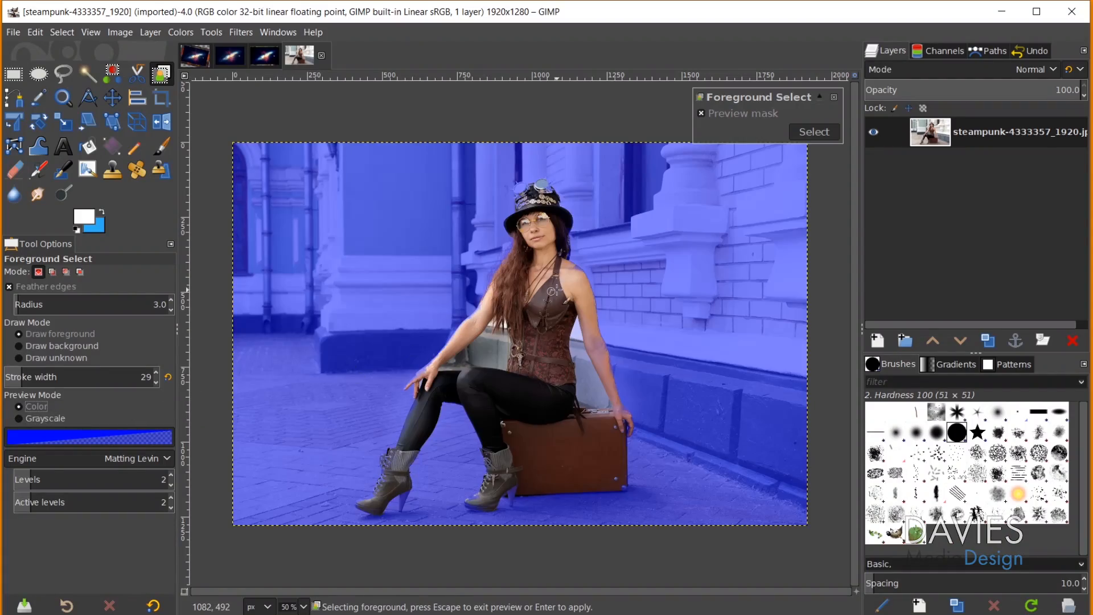
pyautogui.click(814, 131)
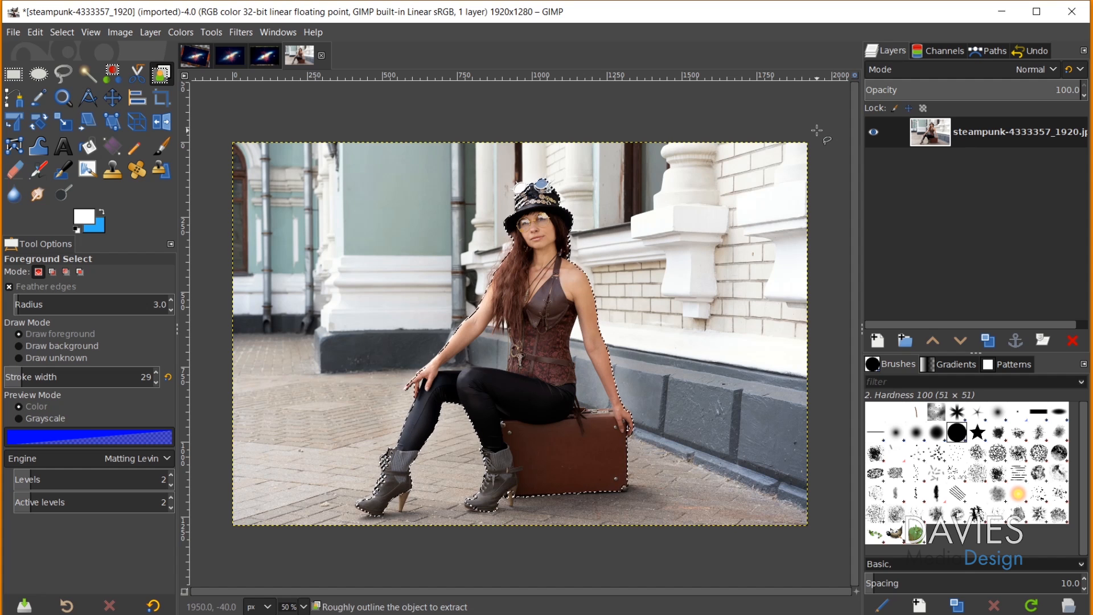
# Step: Add a layer mask initialized from the selection to the steampunk photo layer
pyautogui.rightClick(936, 130)
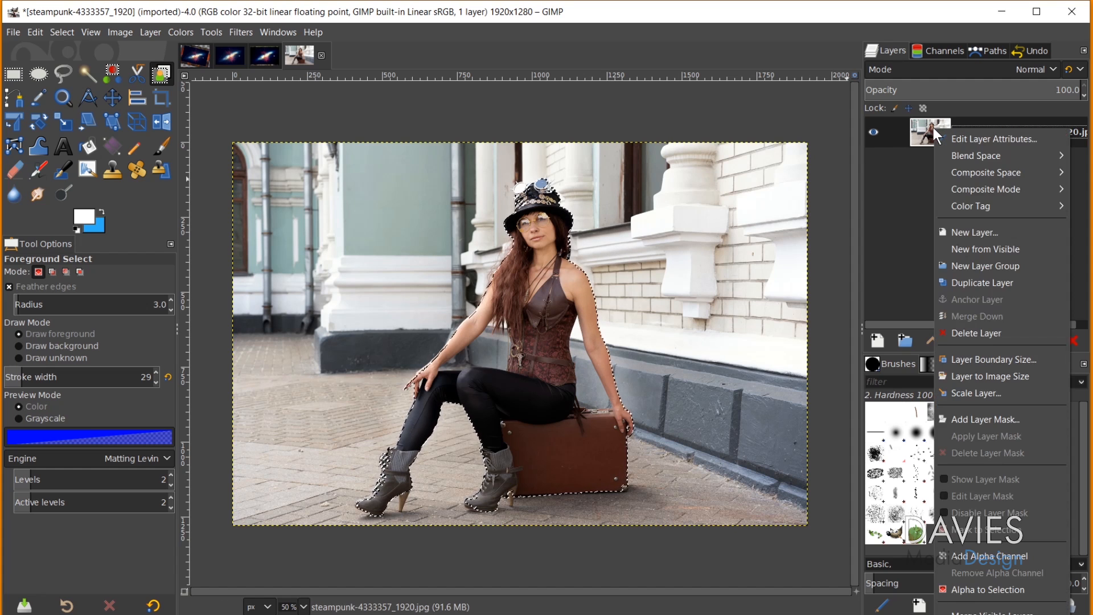
pyautogui.click(965, 419)
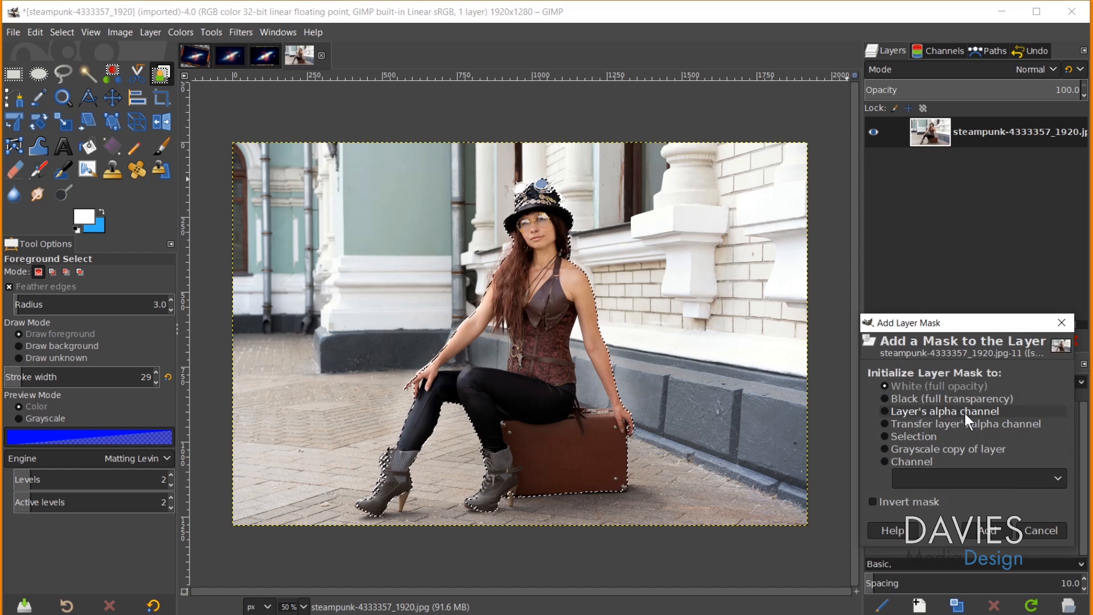
pyautogui.click(913, 437)
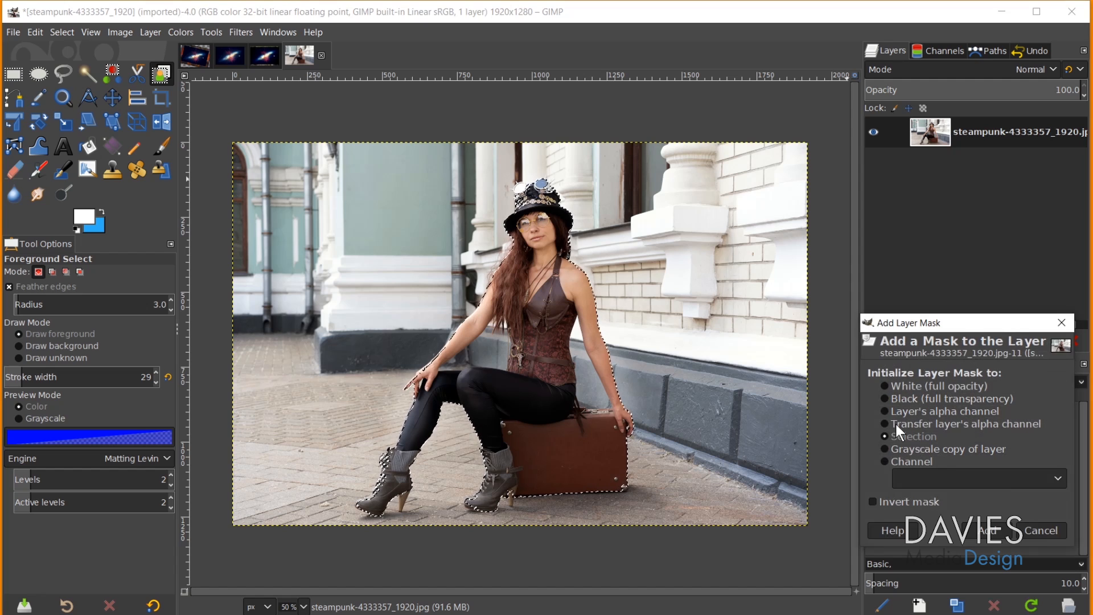
pyautogui.click(987, 531)
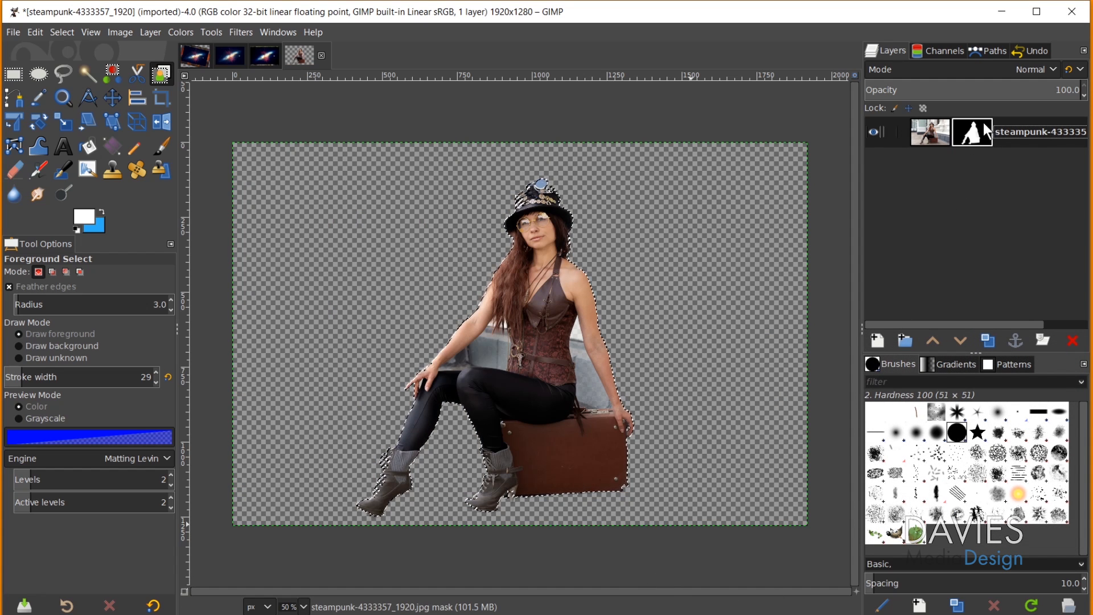
# Step: Show the steampunk layer's mask on the canvas to examine its edges, and return to the normal view
pyautogui.rightClick(973, 140)
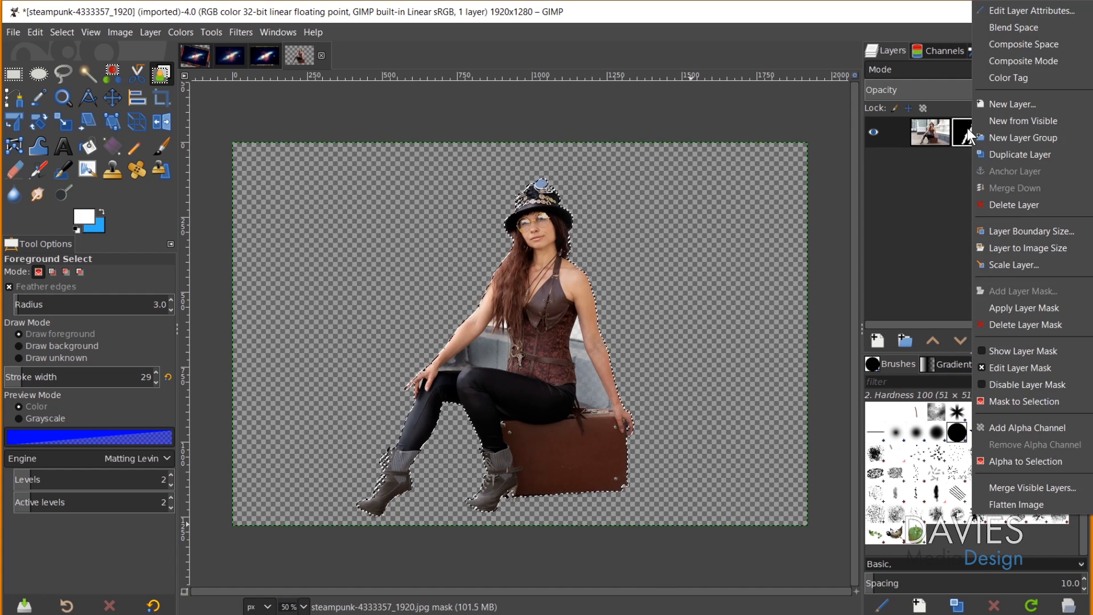
pyautogui.click(1019, 349)
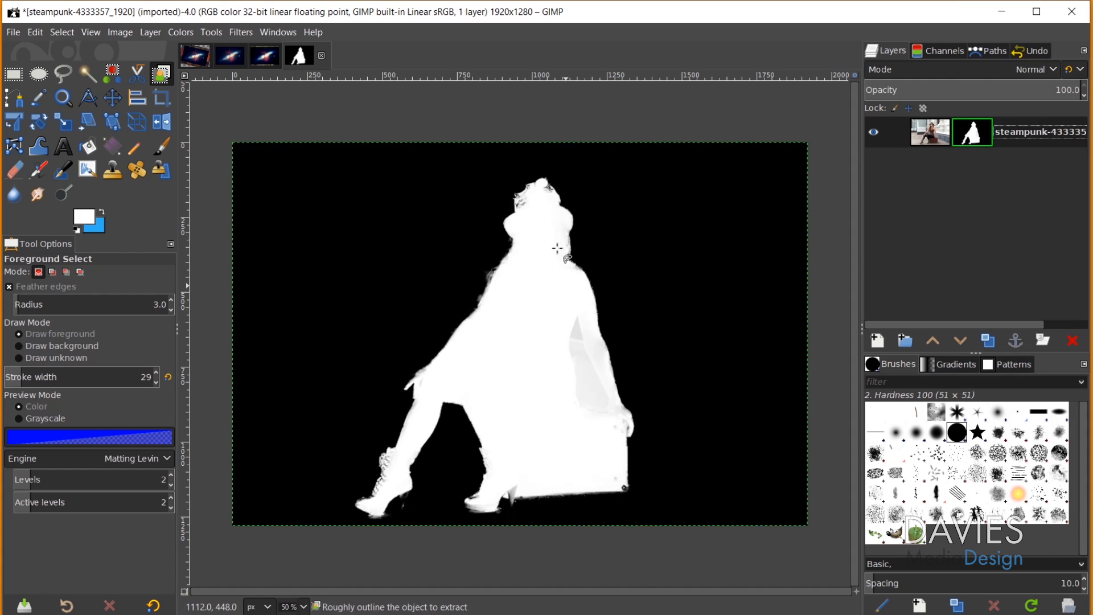
pyautogui.rightClick(972, 135)
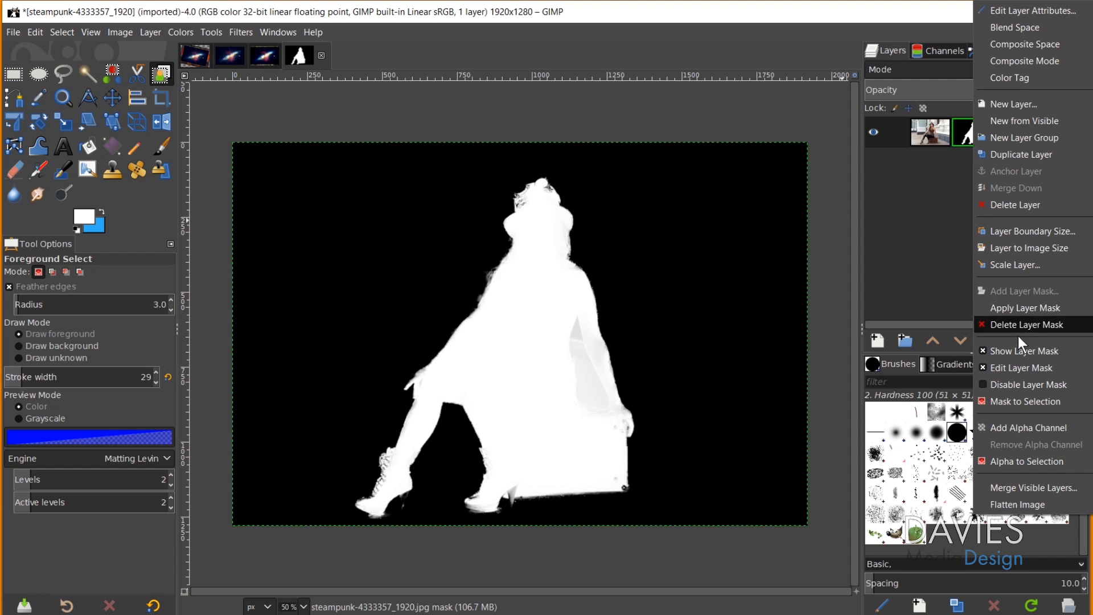
pyautogui.click(1024, 350)
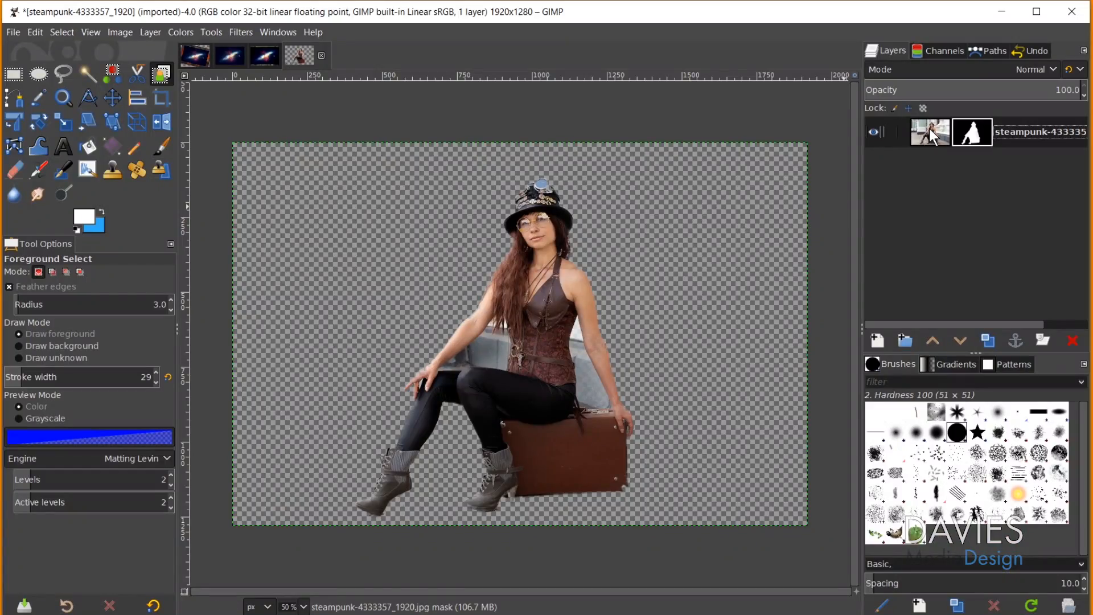
# Step: Make the steampunk layer's image active and delete its layer mask
pyautogui.click(930, 128)
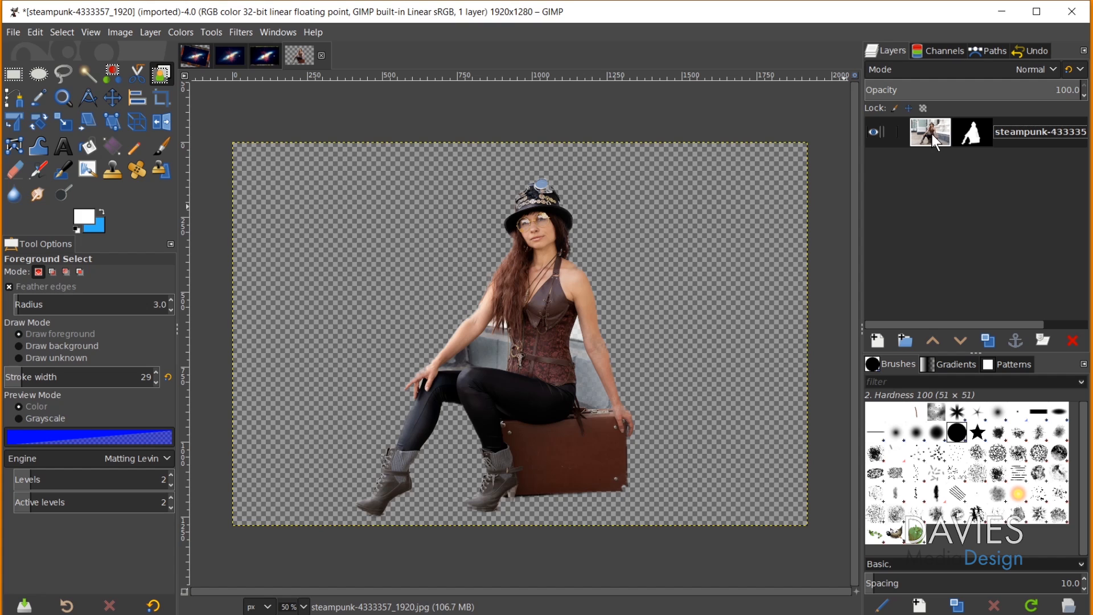
pyautogui.rightClick(973, 132)
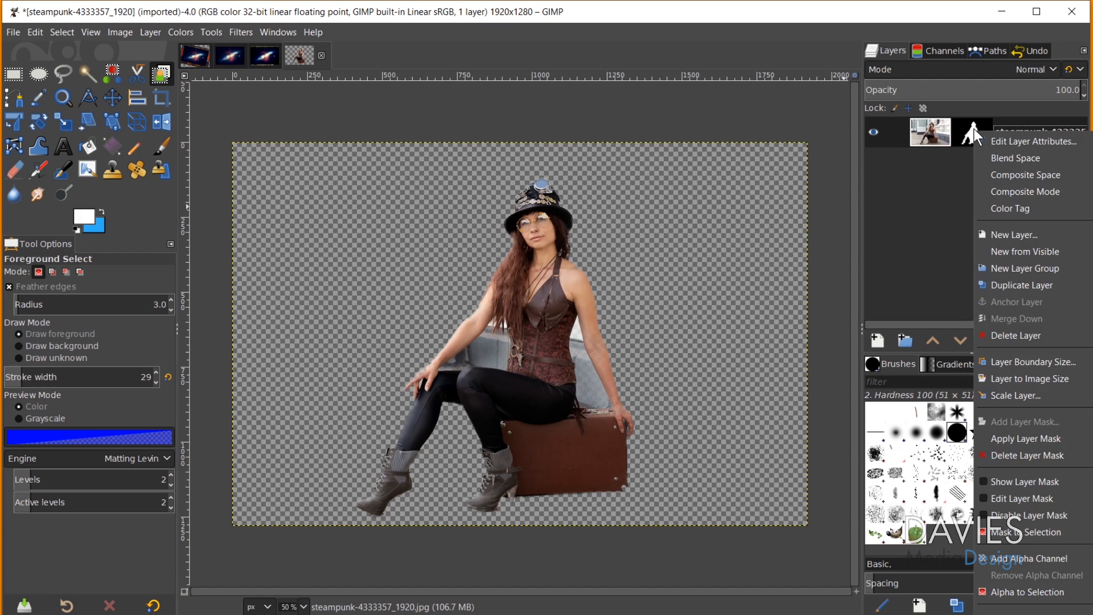
pyautogui.click(1030, 458)
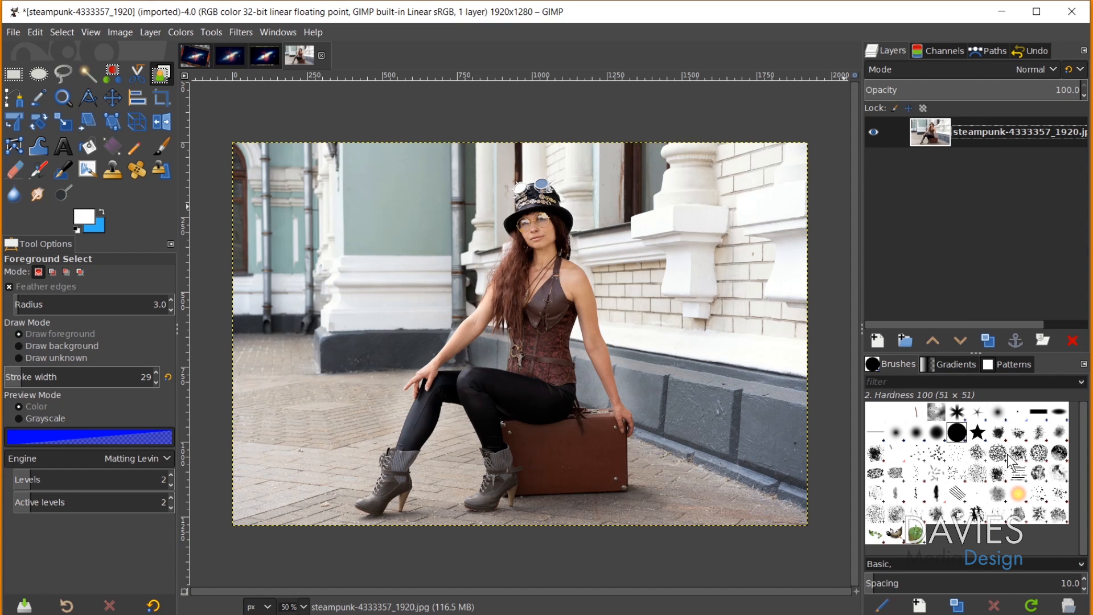
# Step: Draw a rectangular selection around the woman, about 988 by 1360 px at position 426, 58, extending below the canvas
pyautogui.click(13, 74)
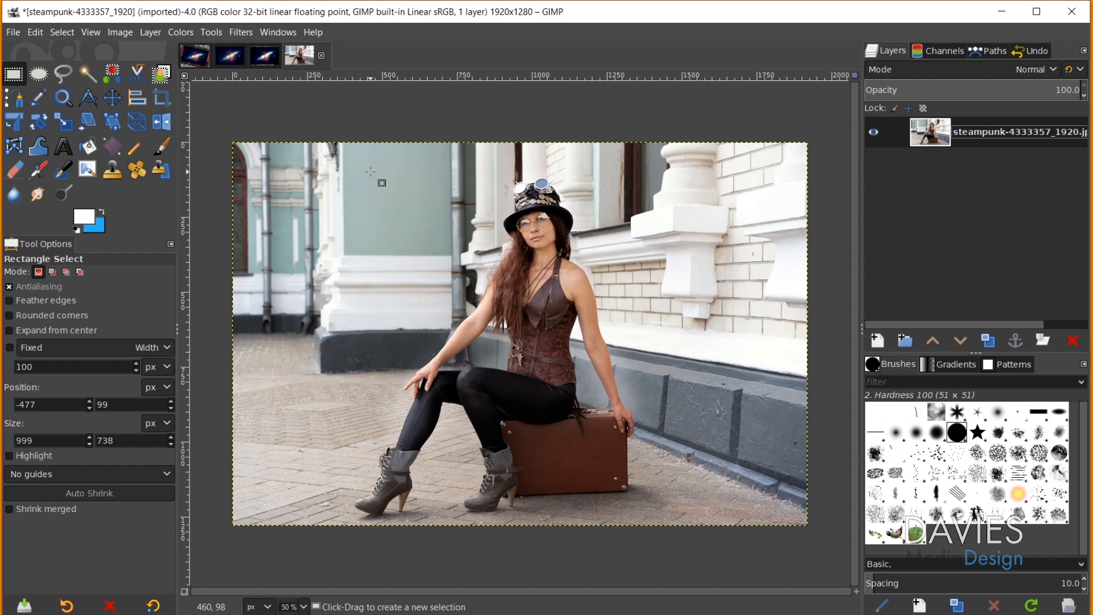
pyautogui.moveTo(360, 160)
pyautogui.mouseDown()
pyautogui.moveTo(453, 245)
pyautogui.moveTo(596, 415)
pyautogui.moveTo(613, 519)
pyautogui.moveTo(696, 571)
pyautogui.moveTo(683, 555)
pyautogui.moveTo(659, 553)
pyautogui.moveTo(656, 567)
pyautogui.mouseUp()
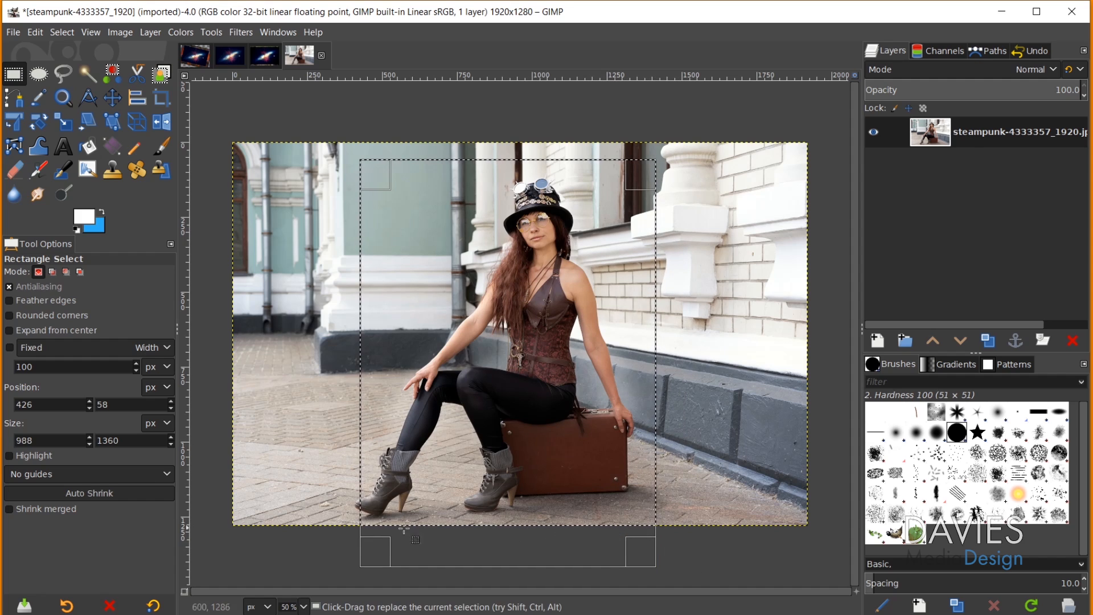
# Step: Widen the rectangular selection around the woman to 1038 px, moving its left edge to 376 px
pyautogui.moveTo(373, 424); pyautogui.dragTo(358, 427)
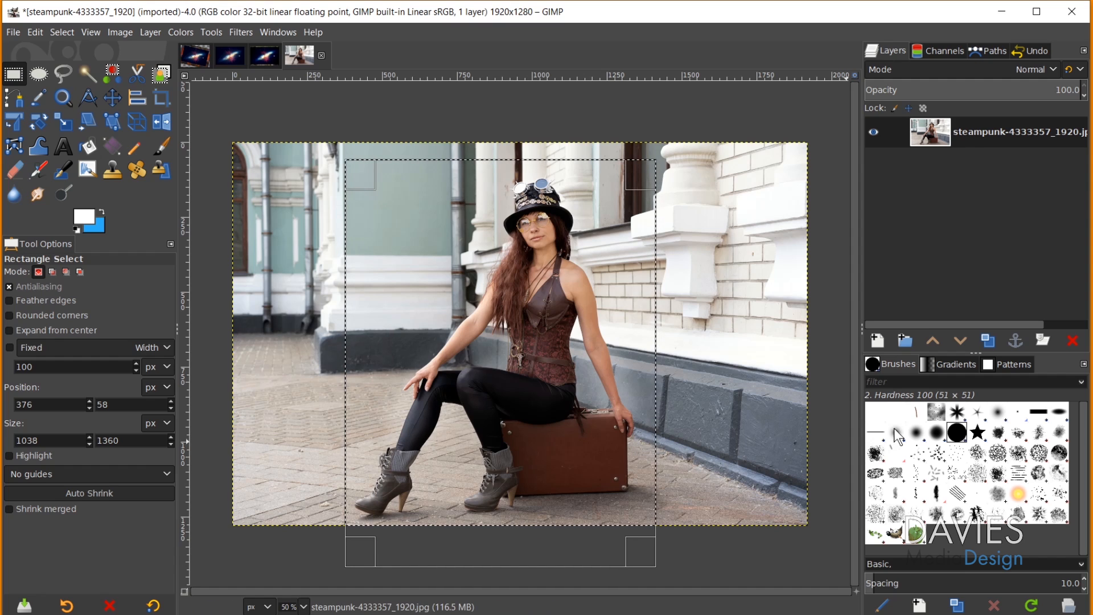
# Step: Add a new transparent layer named Rectangle and fill the selection on it with blue
pyautogui.click(882, 340)
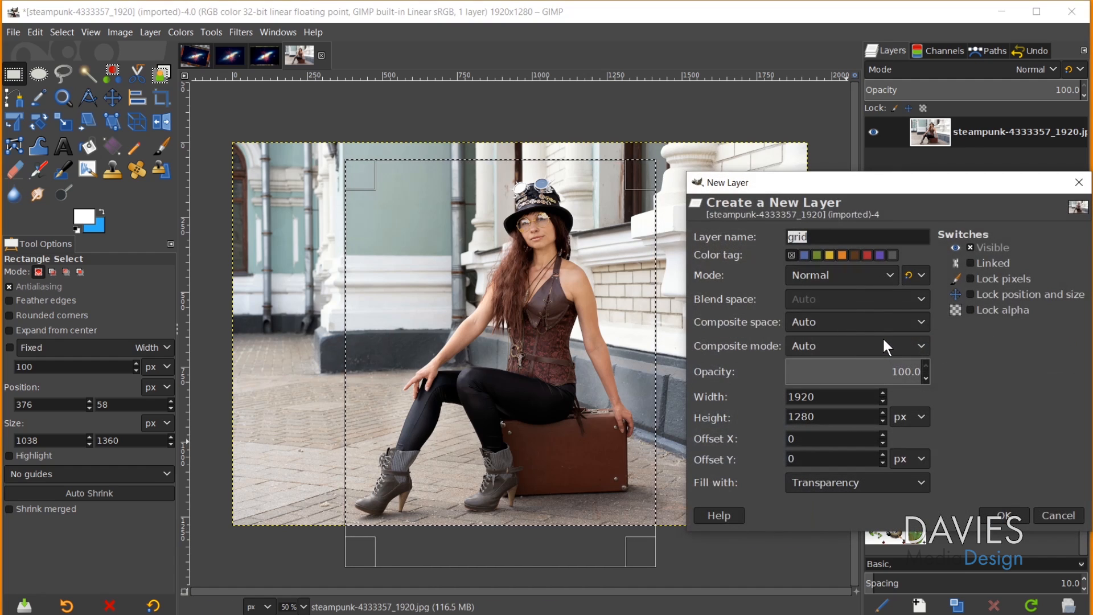
pyautogui.write('Redtangle')
pyautogui.press('Return')
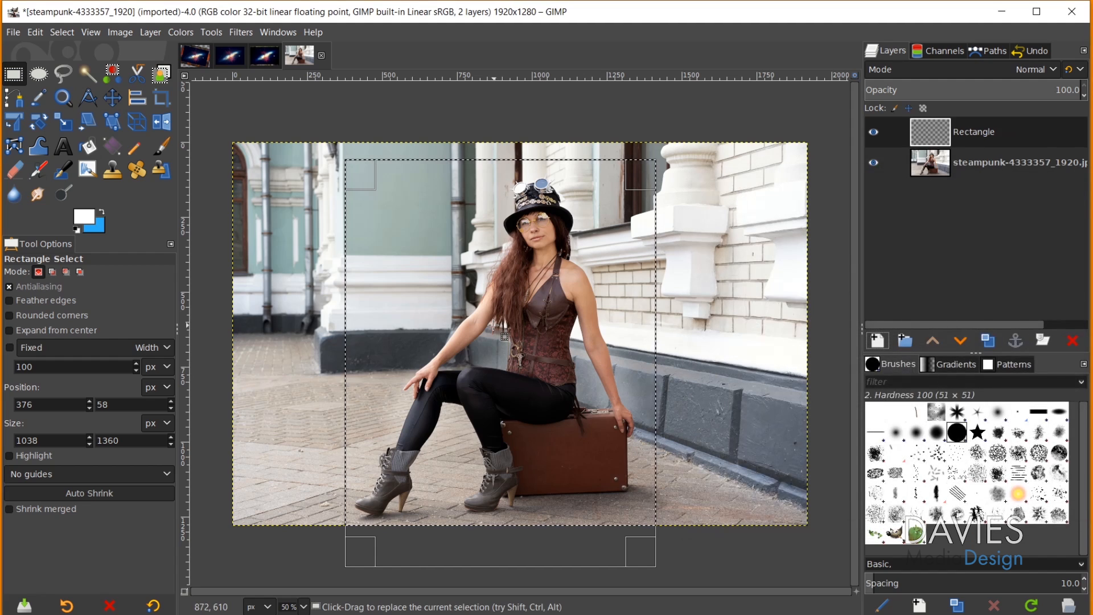
pyautogui.hotkey('shift', 'b')
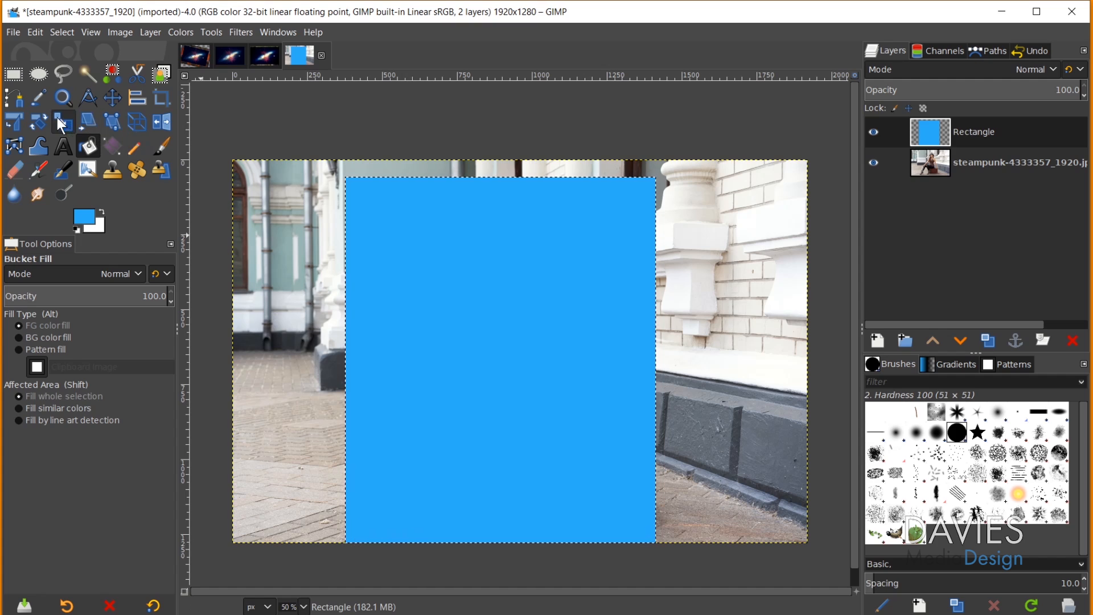
# Step: Feather the selection by 50 px with selected areas continuing outside the image
pyautogui.click(59, 32)
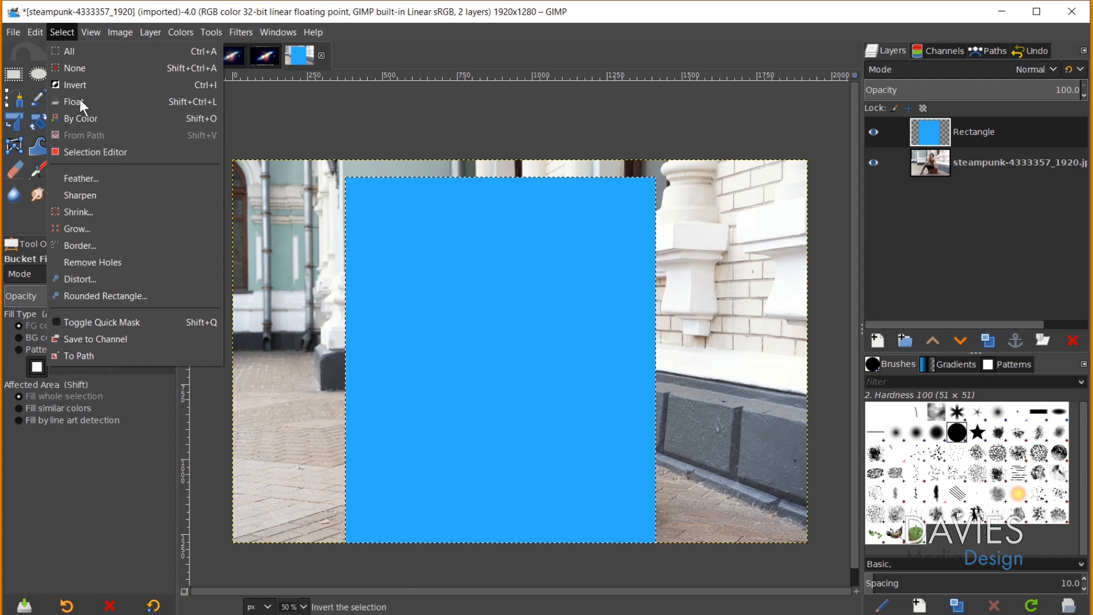
pyautogui.click(90, 181)
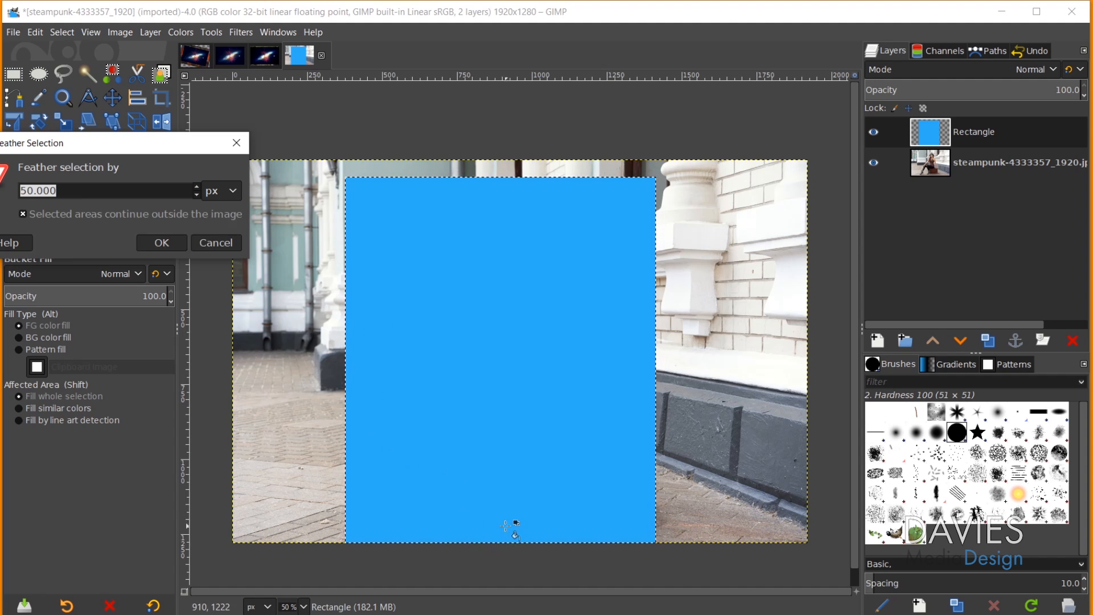
pyautogui.click(165, 237)
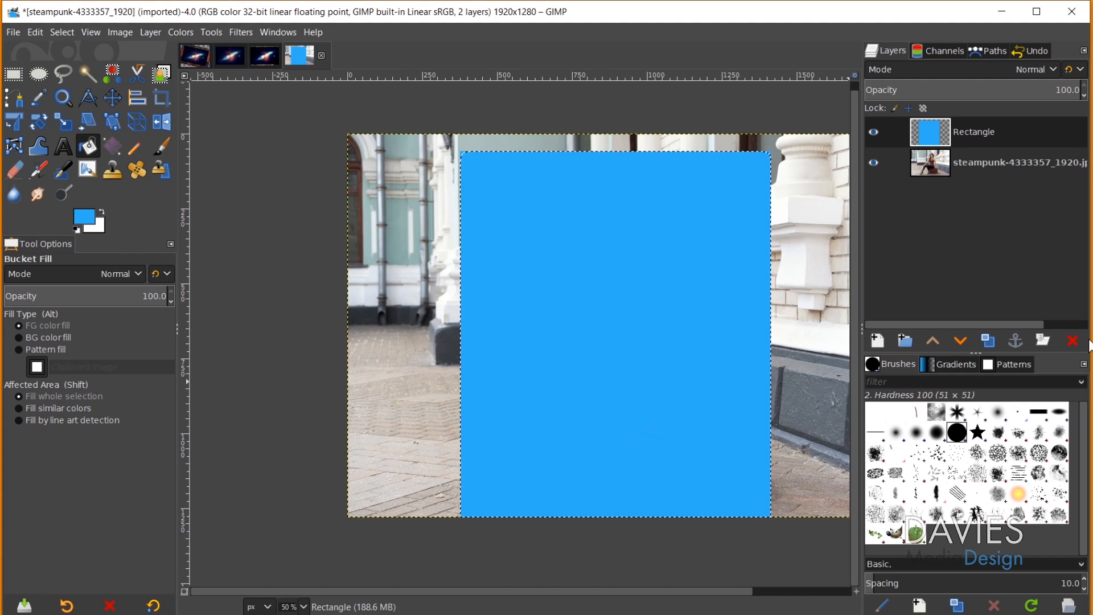
# Step: Replace the blue layer with a new transparent Rectangle layer and fill its feathered selection with blue
pyautogui.click(1073, 340)
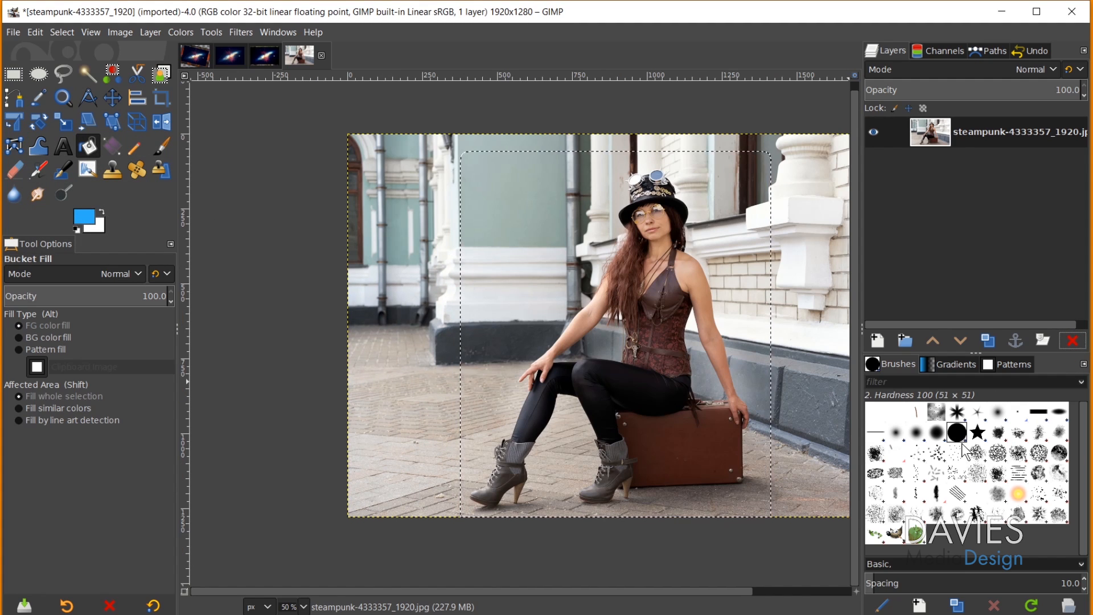
pyautogui.click(878, 340)
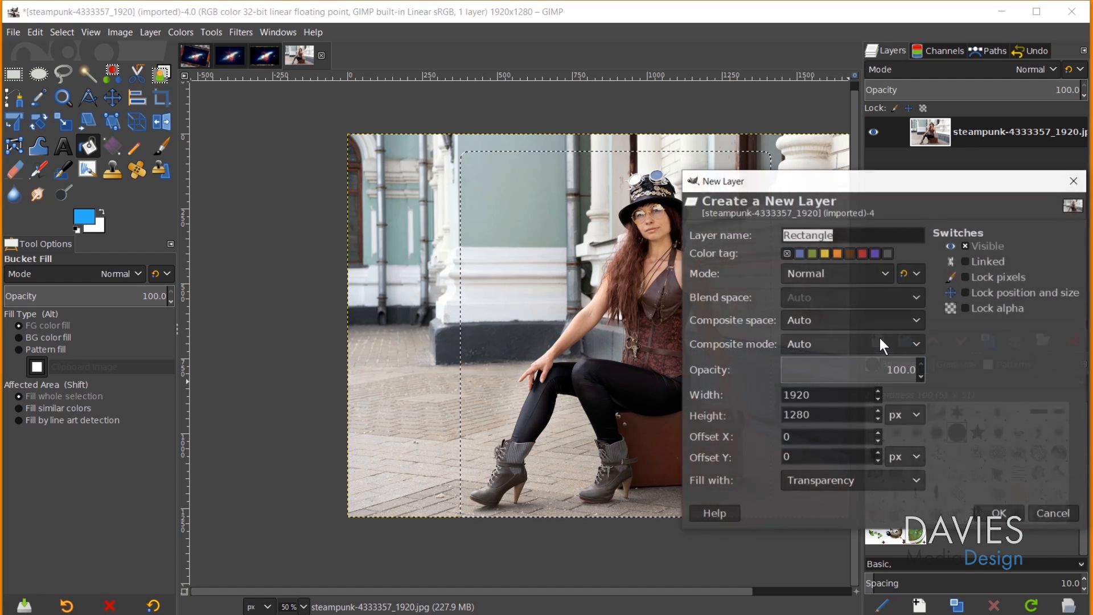
pyautogui.click(1010, 521)
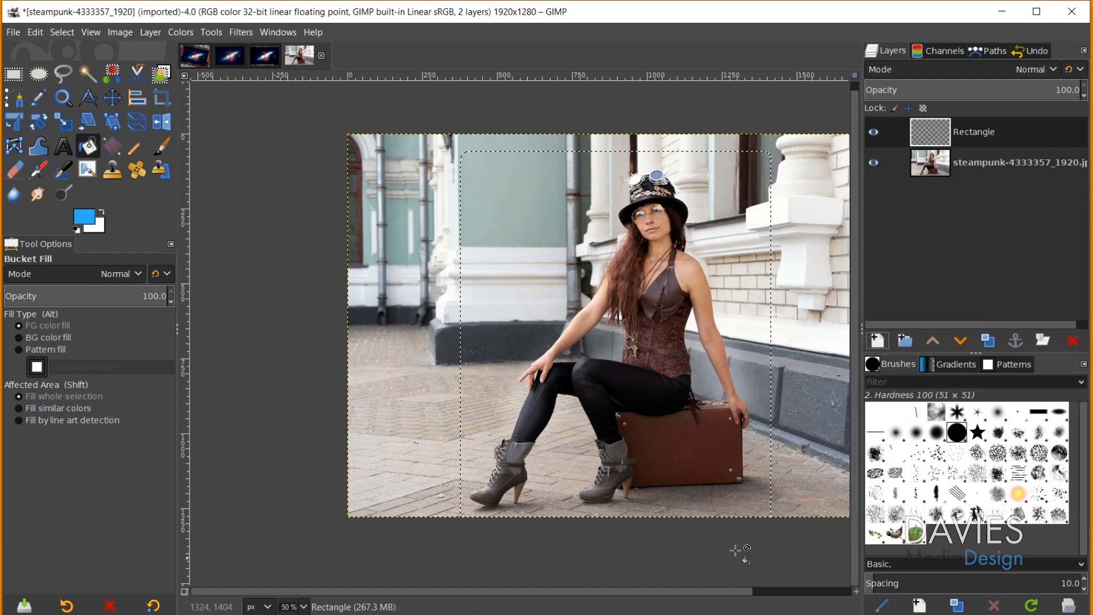
pyautogui.click(622, 228)
# Step: Examine the feathering of the blue rectangle along its sides, corners and the image's bottom border
pyautogui.scroll(3, 476, 415)
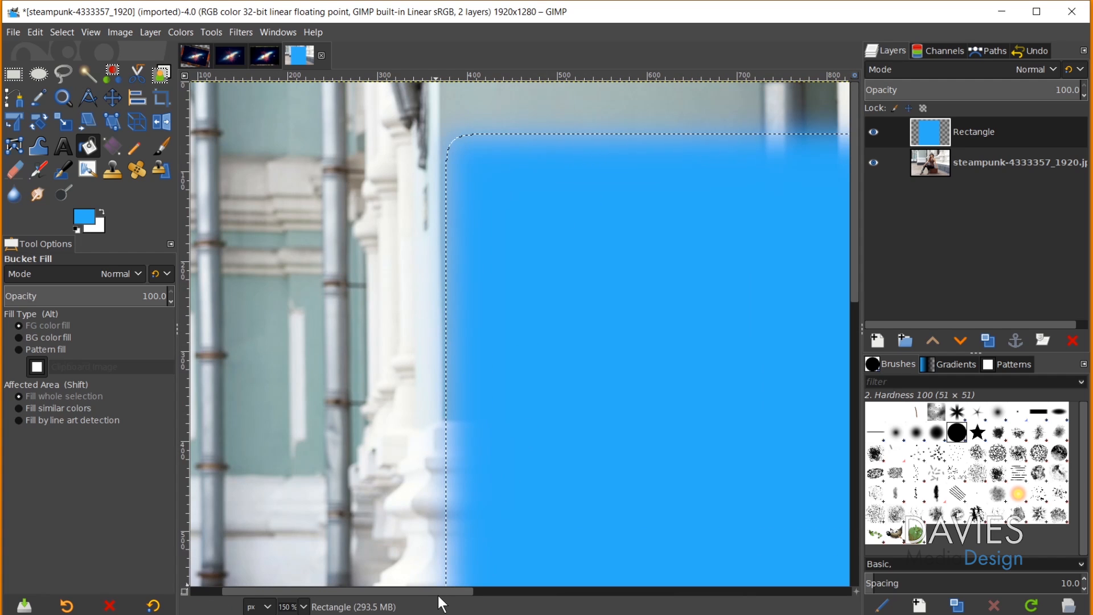
pyautogui.moveTo(444, 589); pyautogui.dragTo(708, 595)
pyautogui.scroll(-10, 520, 458)
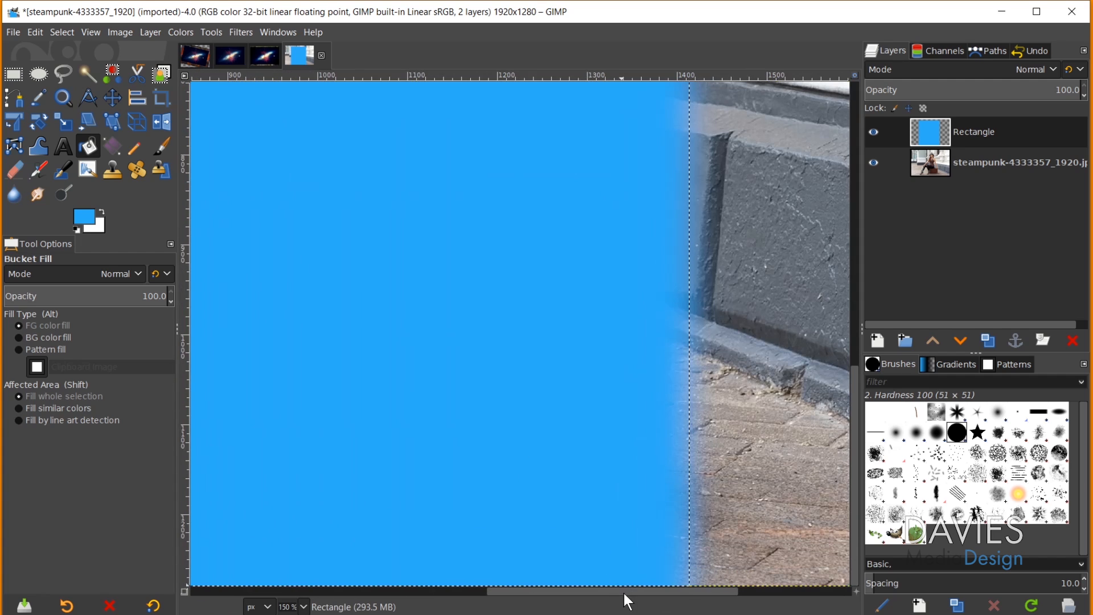
pyautogui.moveTo(623, 591); pyautogui.dragTo(550, 586)
pyautogui.scroll(-2, 420, 556)
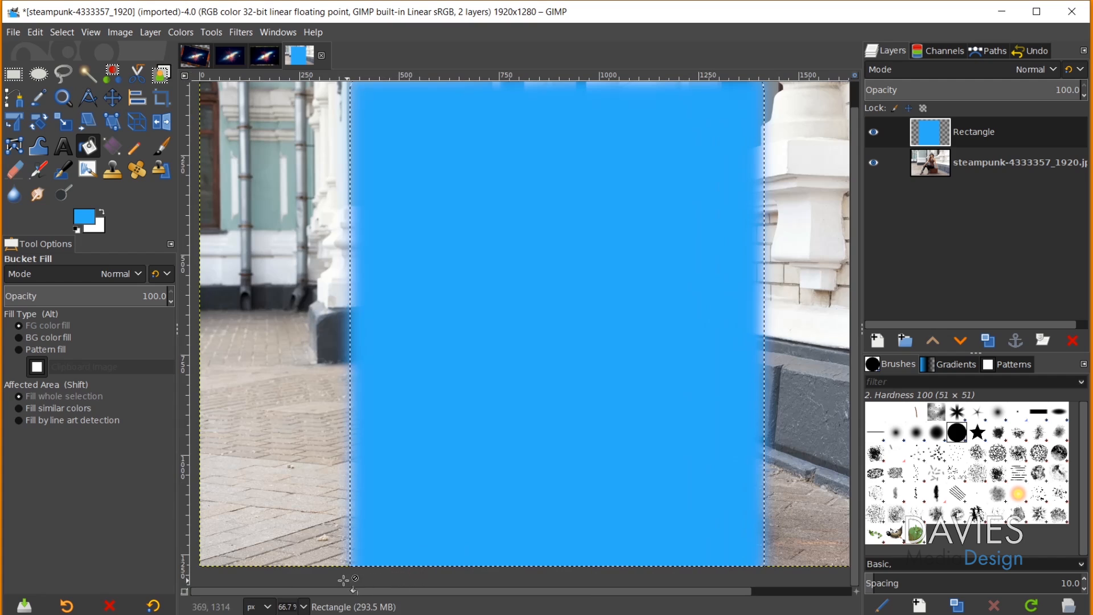
pyautogui.scroll(4, 350, 569)
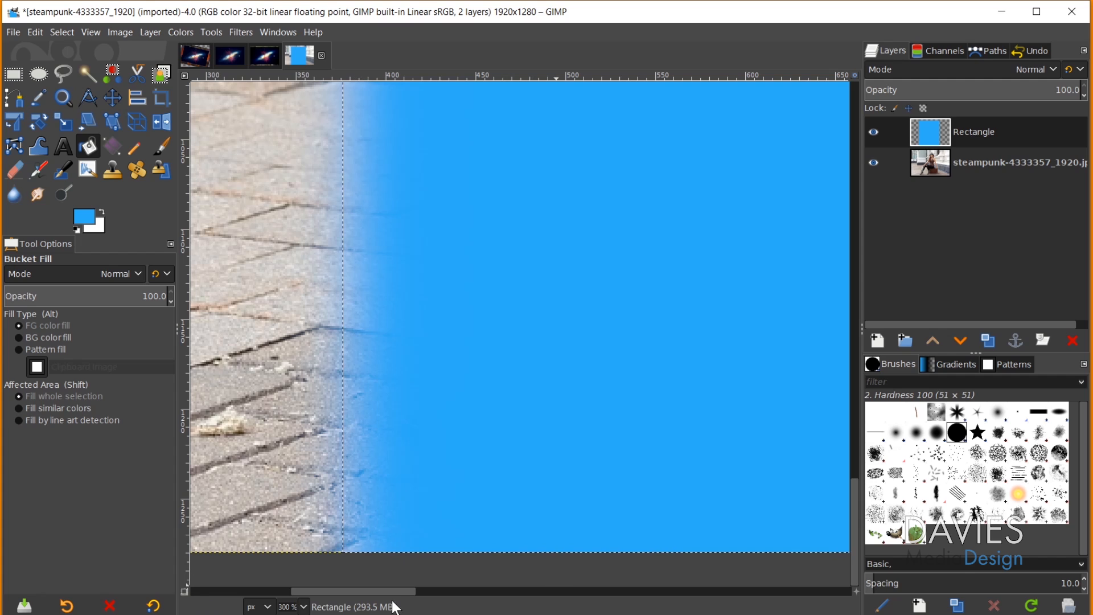
pyautogui.moveTo(398, 591); pyautogui.dragTo(564, 592)
pyautogui.scroll(-5, 517, 415)
# Step: Clear the selection and delete the blue Rectangle layer
pyautogui.hotkey('ctrl', 'shift', 'a')
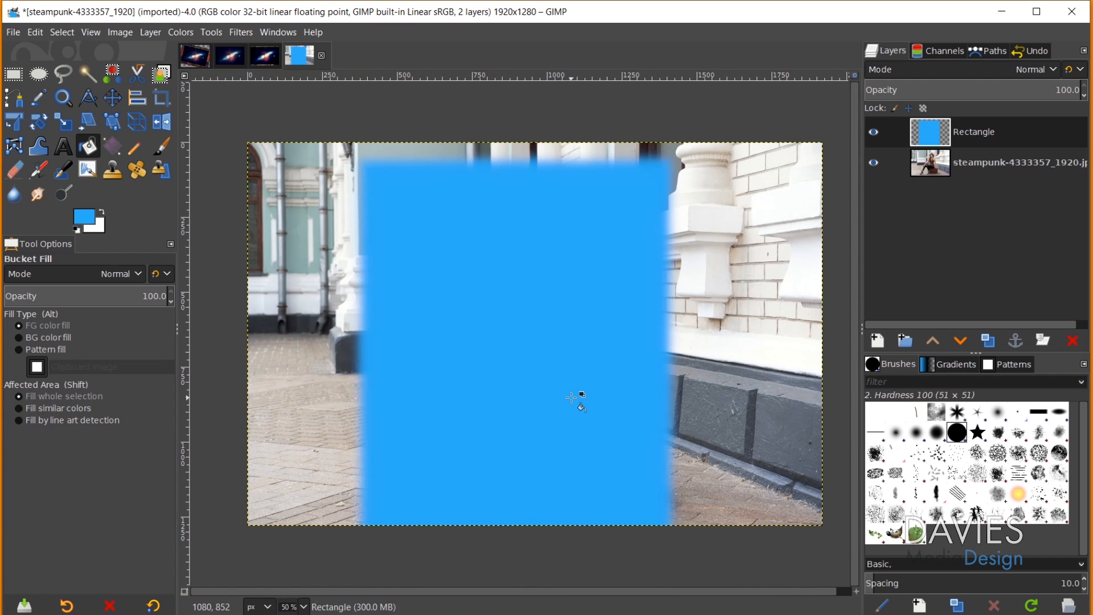
pyautogui.click(1064, 341)
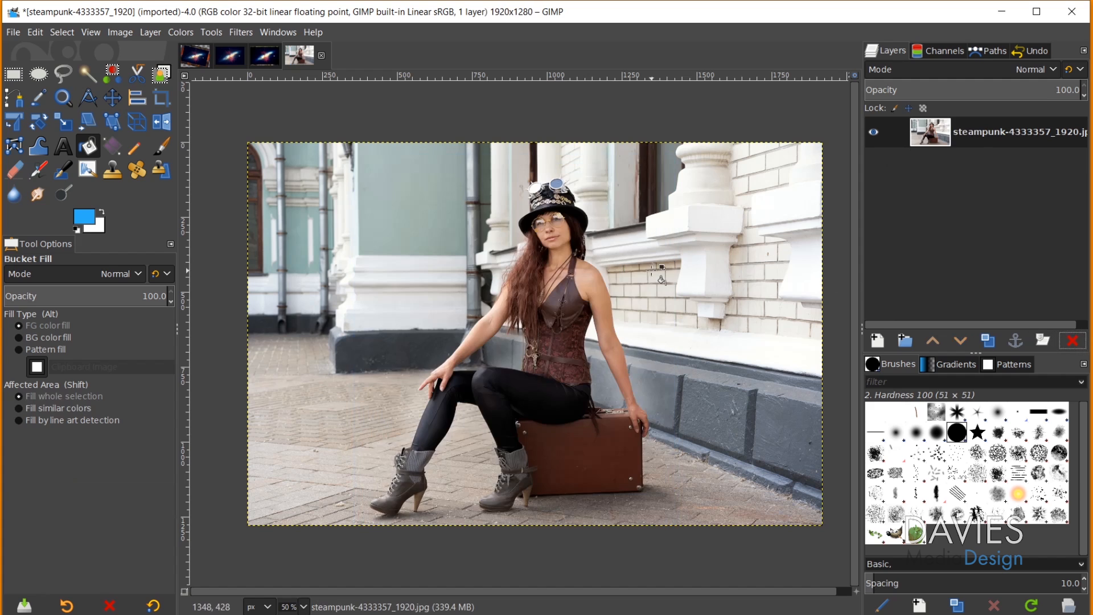
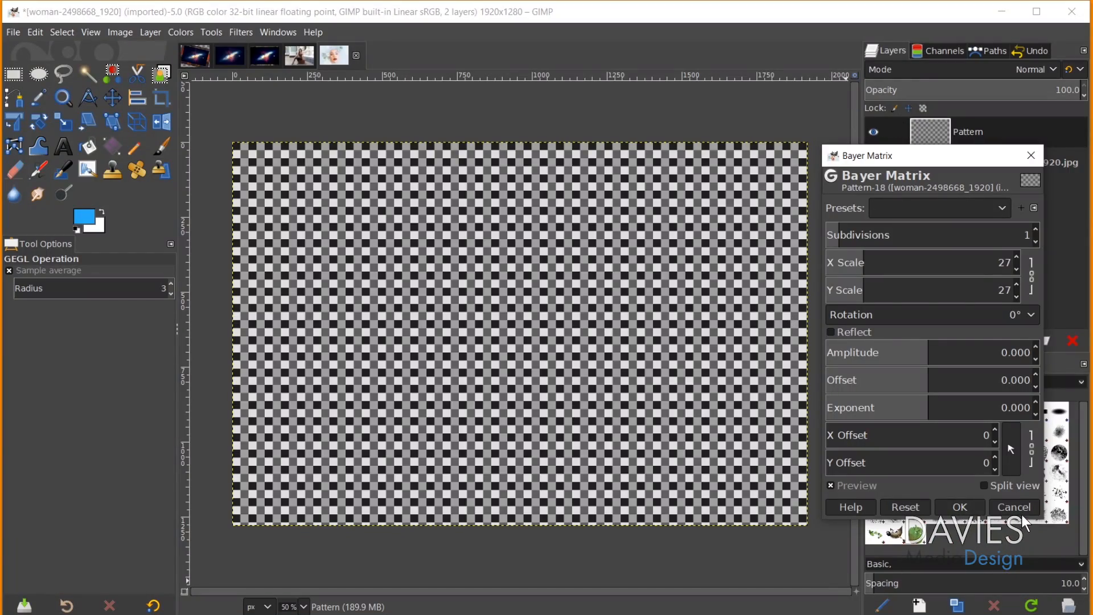
# Step: Cancel the Bayer Matrix filter and open the Linear Sinusoid pattern filter for the Pattern layer
pyautogui.click(1022, 507)
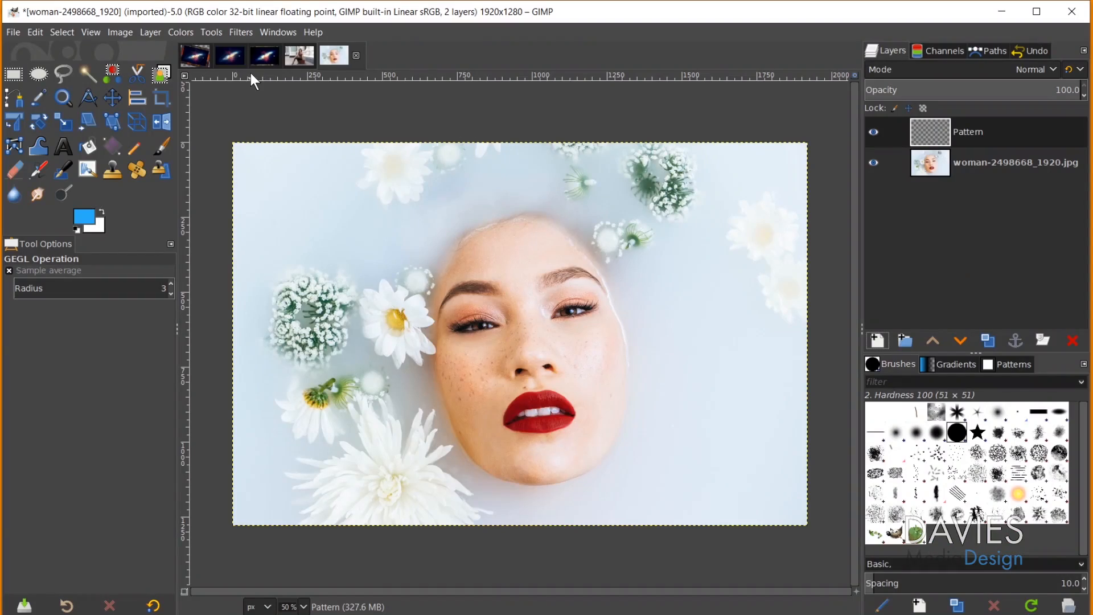
pyautogui.click(241, 33)
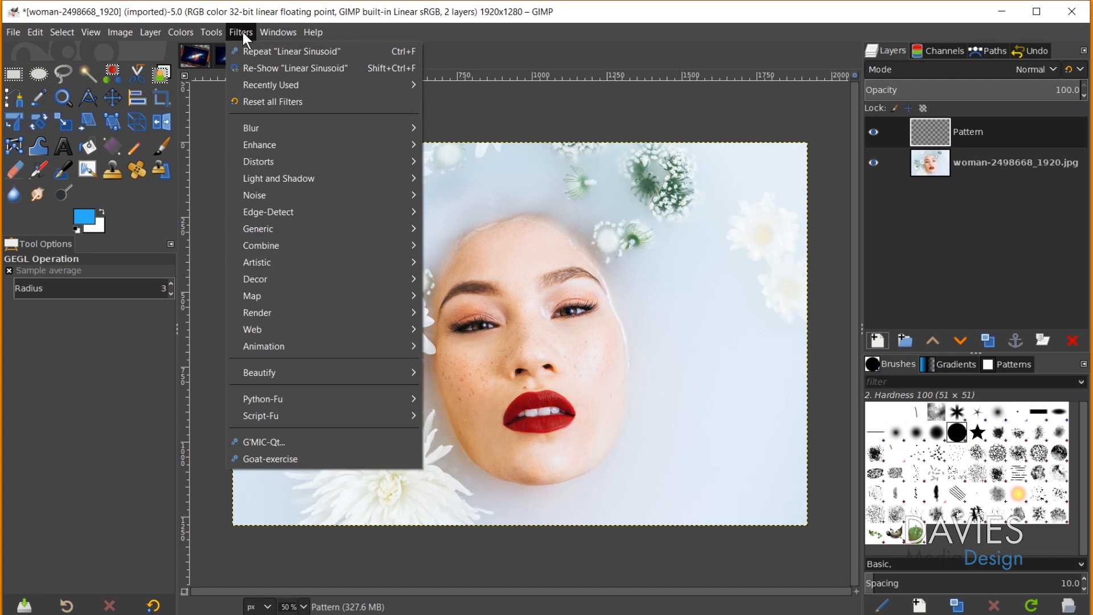
pyautogui.moveTo(285, 314)
pyautogui.moveTo(482, 350)
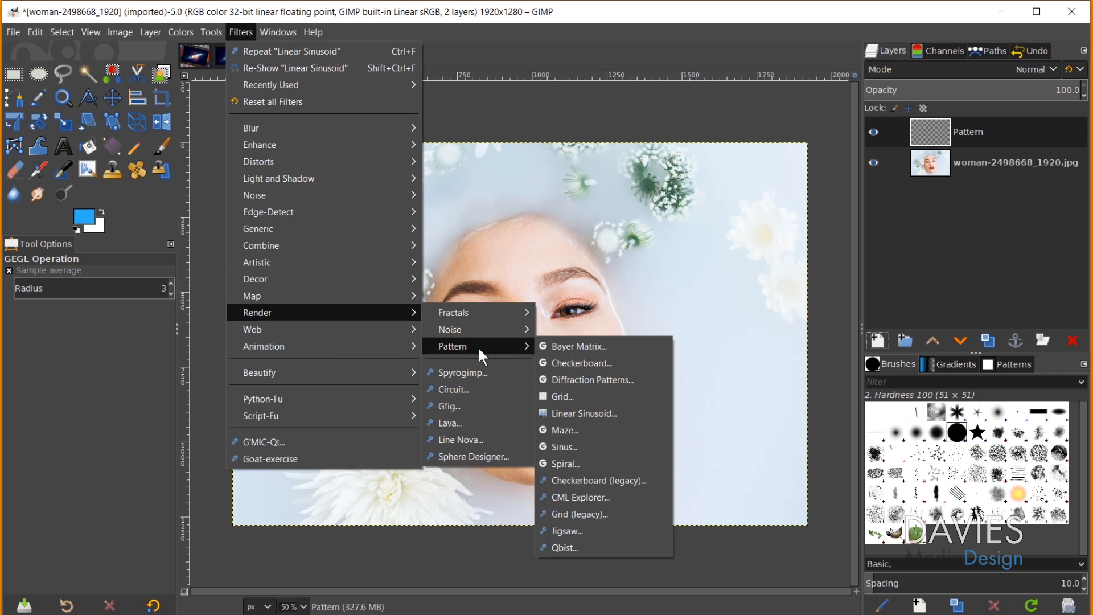
pyautogui.click(602, 418)
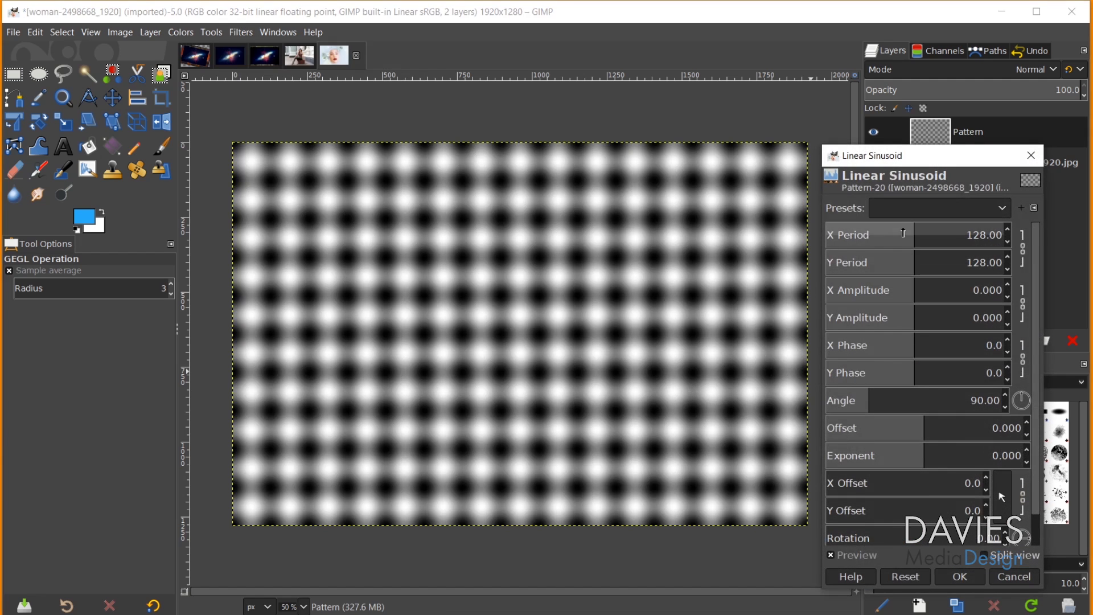
# Step: Try Linear Sinusoid with periods 184.46, amplitudes 1.650, phases -87.9, angle 256.79, offset 0.544 and exponent -1.052, and cancel the filter
pyautogui.moveTo(903, 233); pyautogui.dragTo(953, 232)
pyautogui.moveTo(911, 294); pyautogui.dragTo(985, 293)
pyautogui.moveTo(930, 346); pyautogui.dragTo(898, 347)
pyautogui.moveTo(902, 400); pyautogui.dragTo(977, 427)
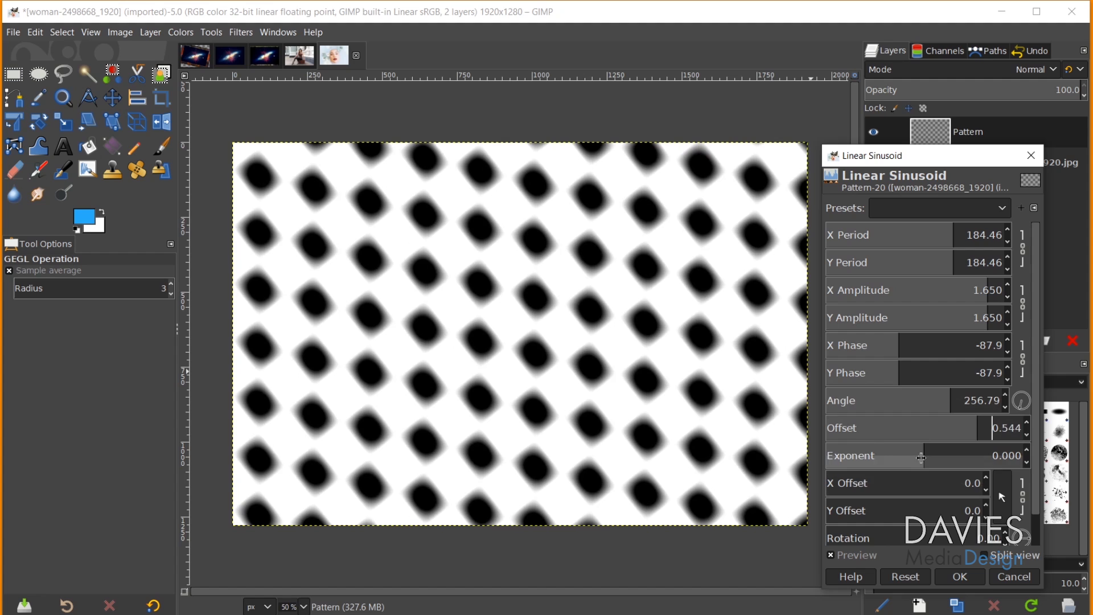
pyautogui.moveTo(924, 455); pyautogui.dragTo(873, 456)
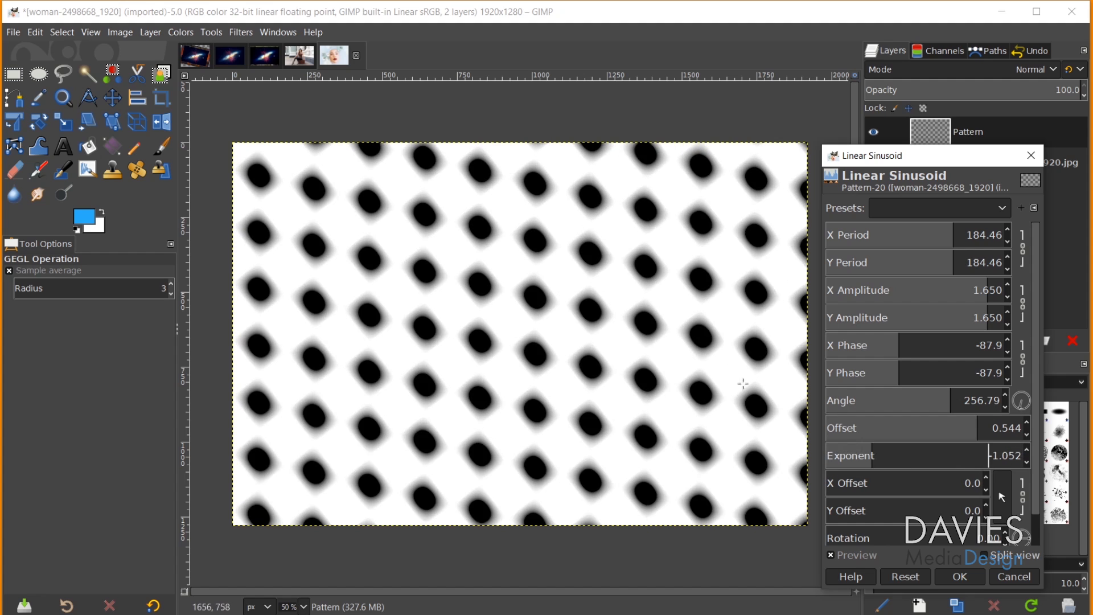
pyautogui.click(1013, 577)
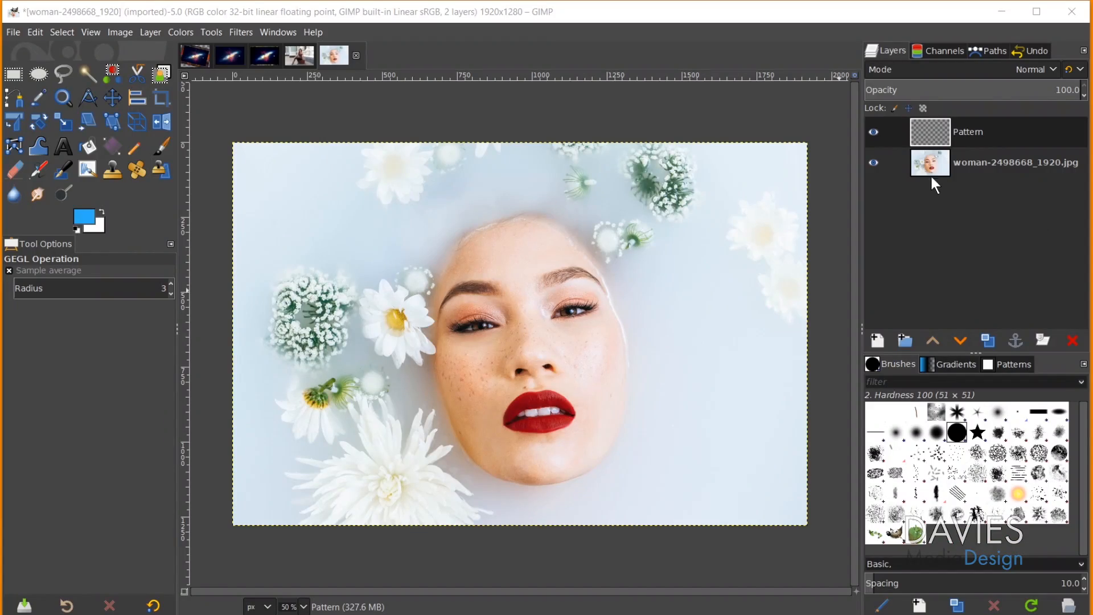
# Step: Duplicate the woman-2498668_1920.jpg layer and rename the copy halftone
pyautogui.click(931, 176)
pyautogui.click(995, 342)
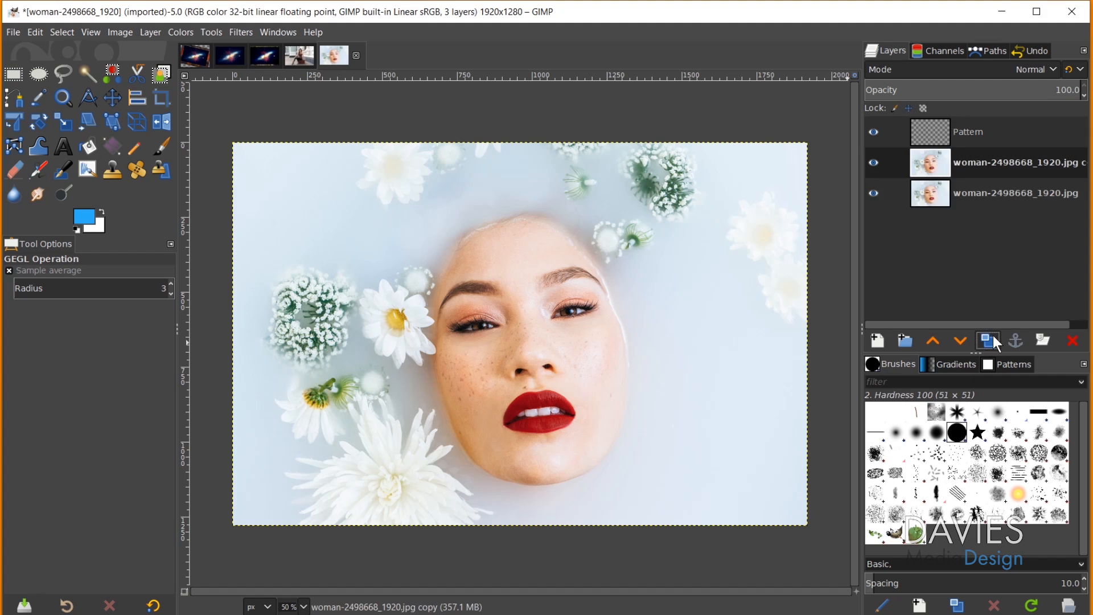
pyautogui.doubleClick(983, 169)
pyautogui.write('halftone')
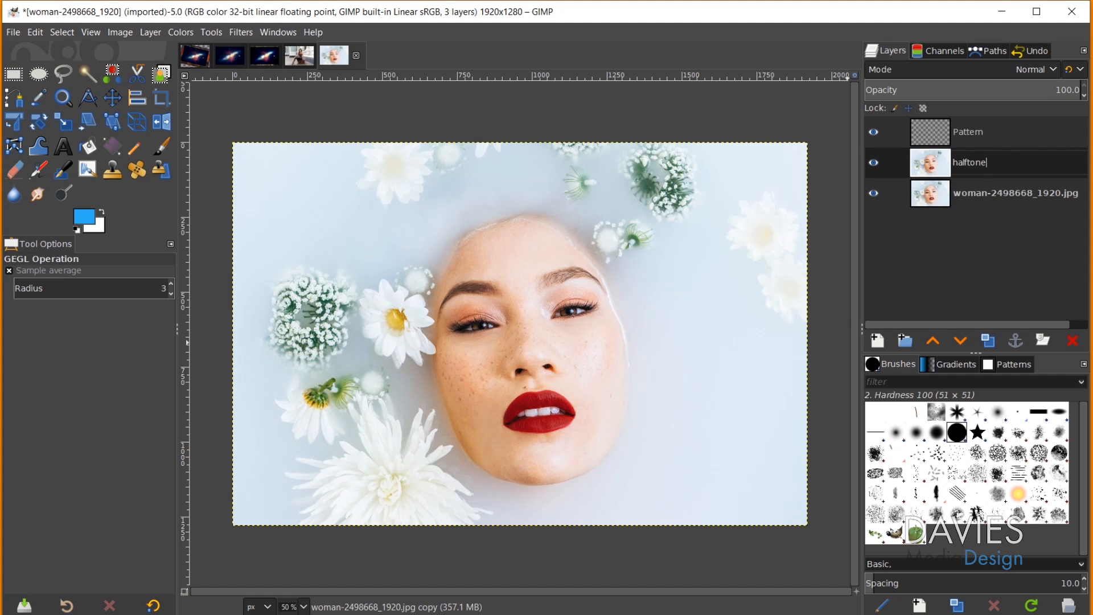
pyautogui.press('Return')
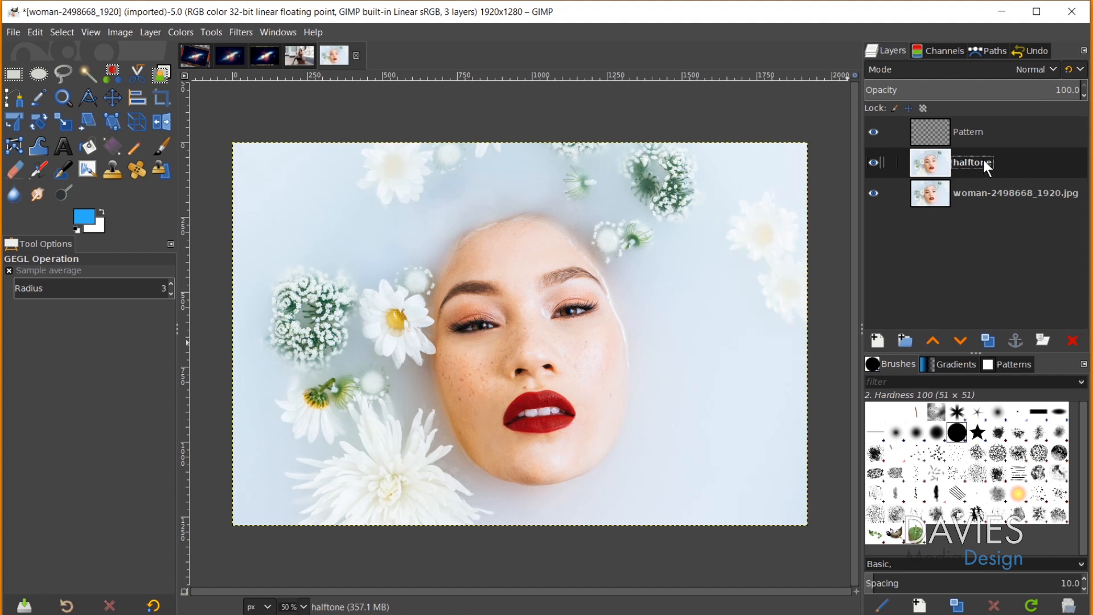
# Step: Start the GEGL Newsprint distortion filter on the halftone layer and examine its line pattern across the face
pyautogui.click(242, 33)
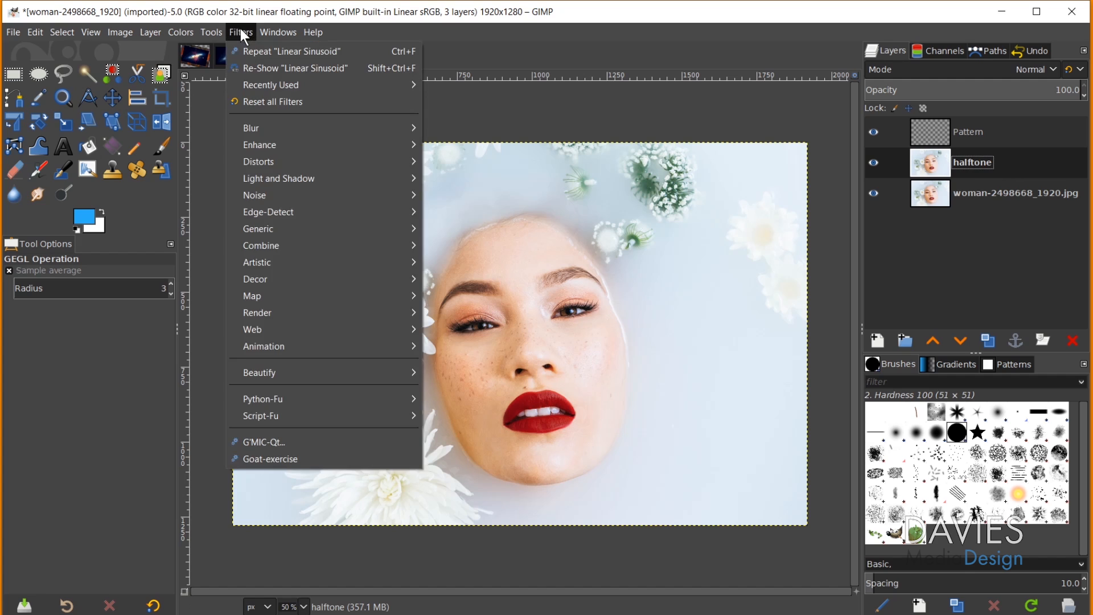
pyautogui.moveTo(264, 167)
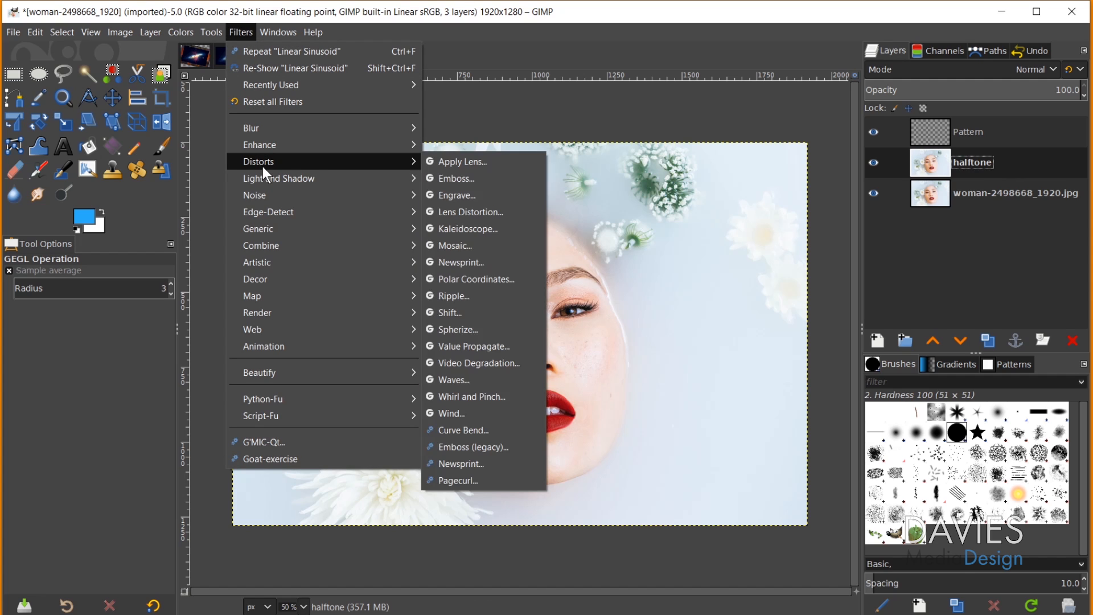
pyautogui.click(485, 267)
pyautogui.scroll(6, 515, 319)
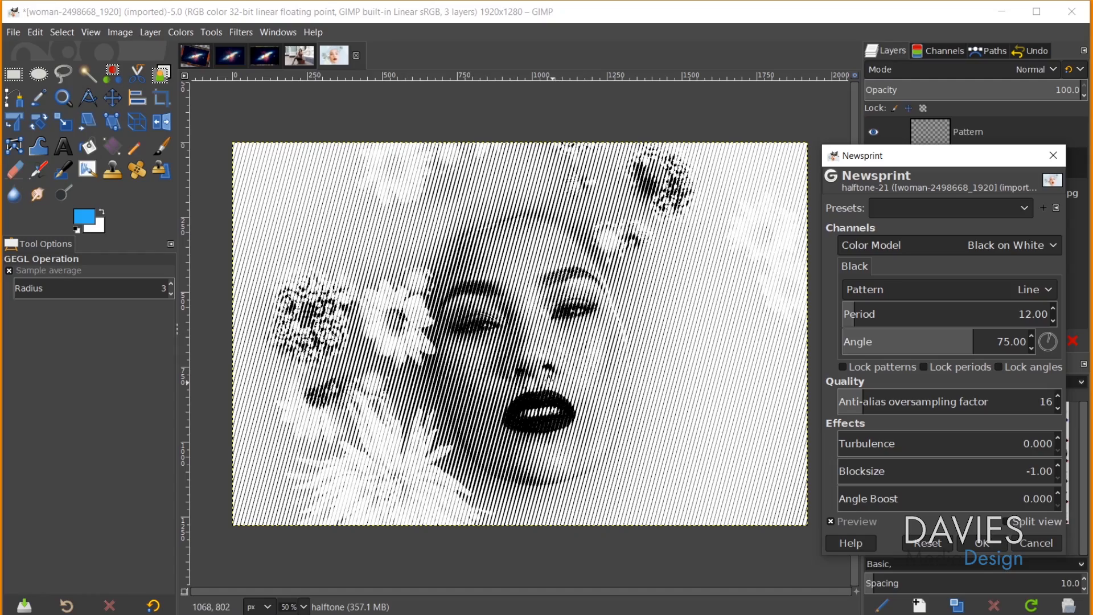
pyautogui.scroll(-2, 541, 339)
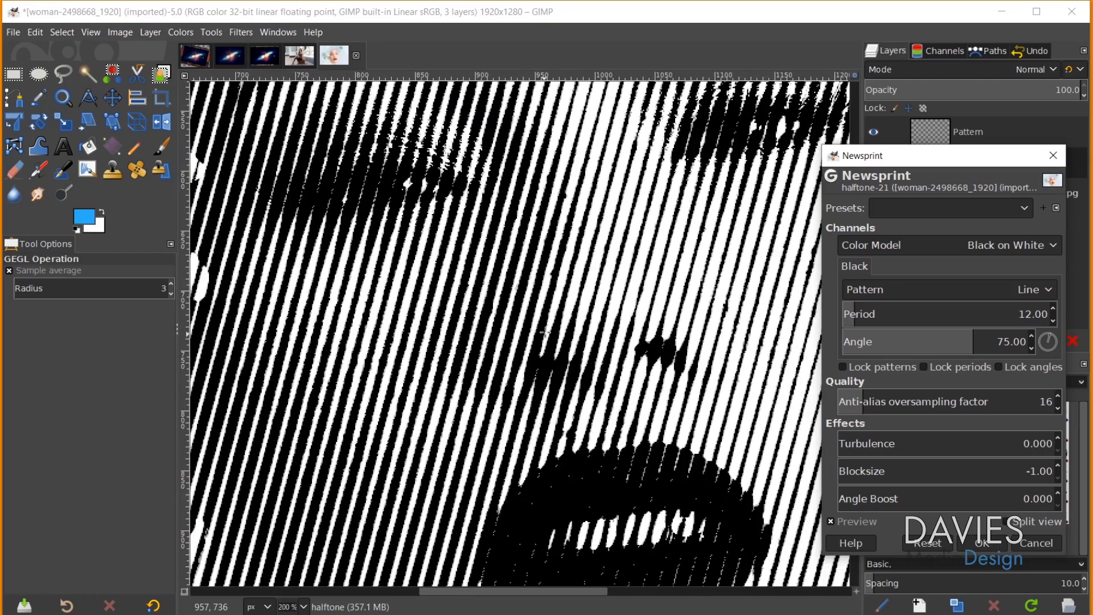
pyautogui.scroll(-2, 551, 215)
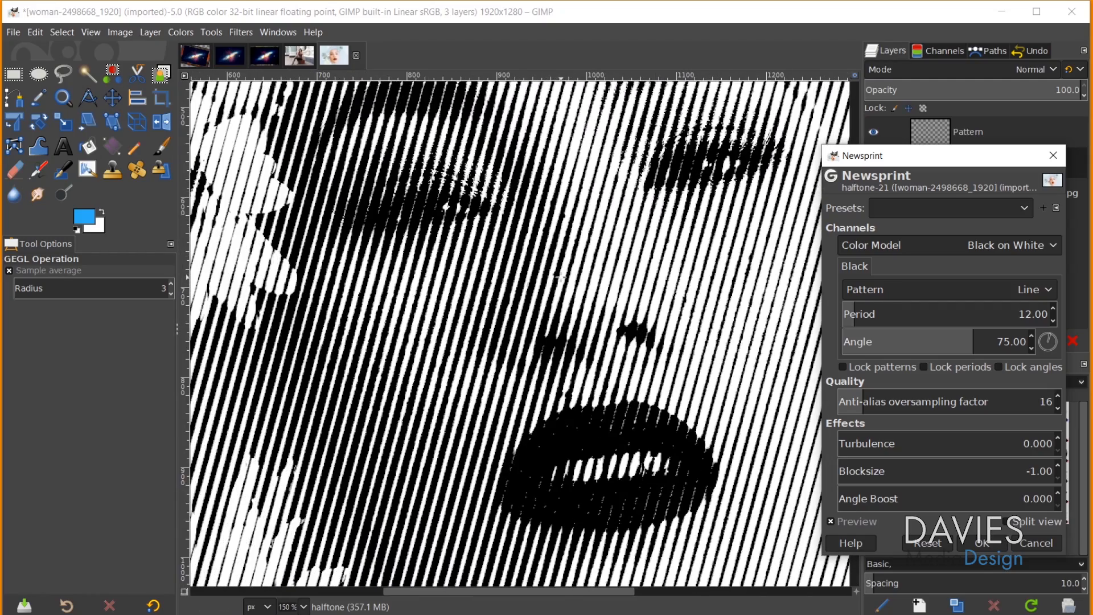
pyautogui.scroll(1, 580, 197)
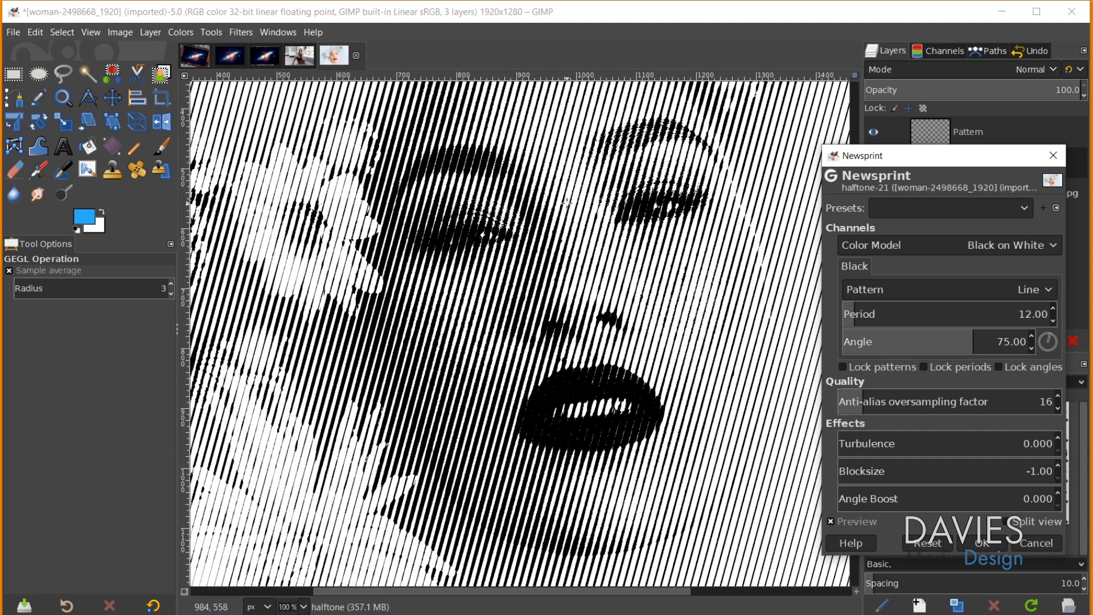
pyautogui.scroll(-1, 501, 282)
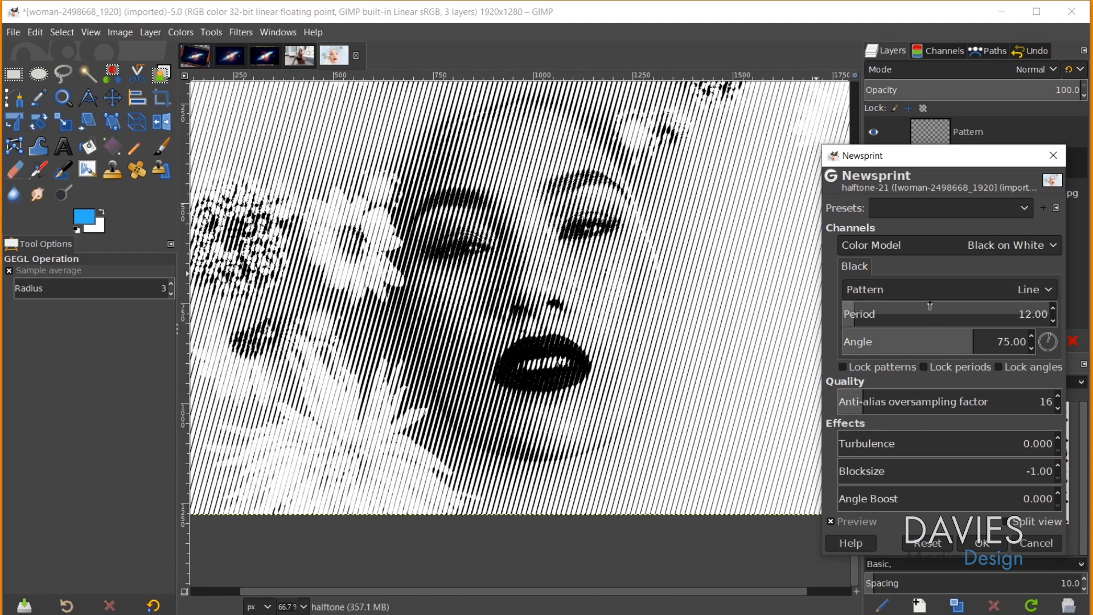
# Step: Try the Circle, Diamond, PSSquare (or Euclidian) dot and Crossing Lines patterns in the Newsprint filter on the halftone layer
pyautogui.click(941, 290)
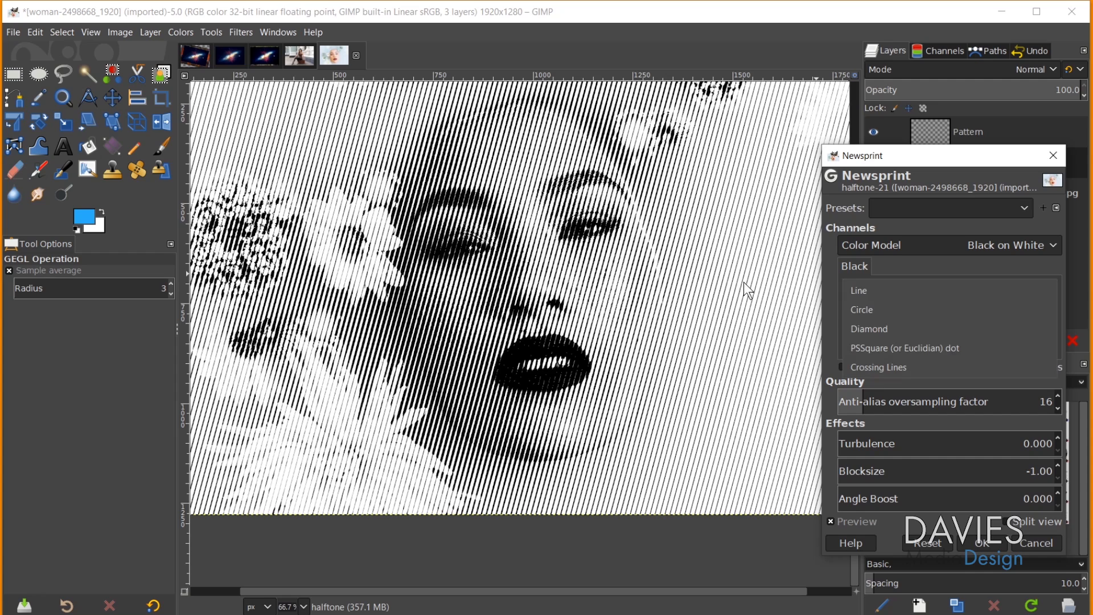
pyautogui.click(880, 308)
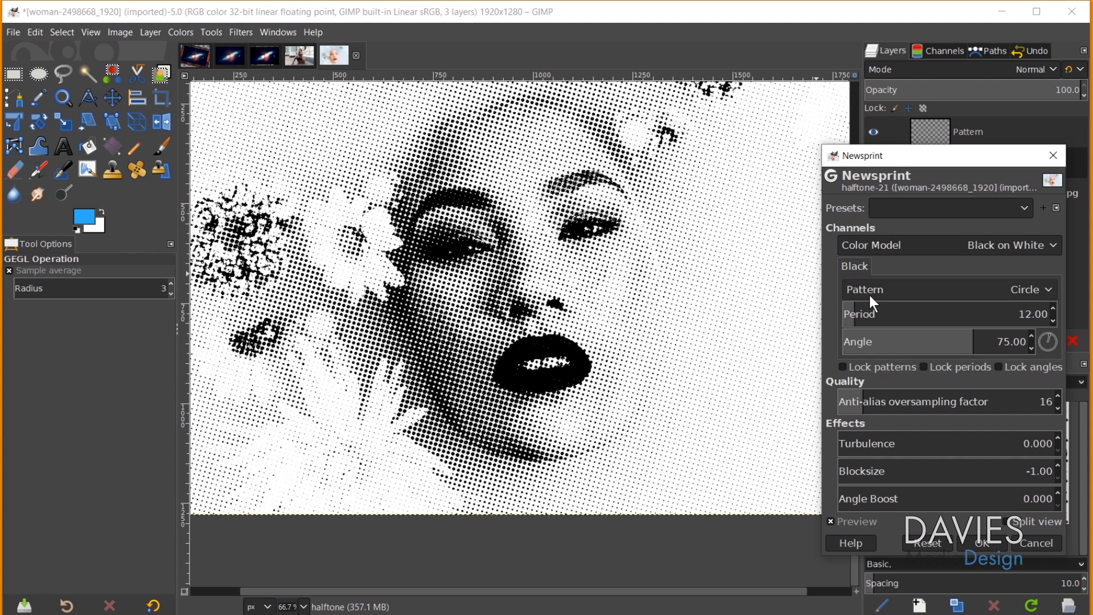
pyautogui.click(1012, 288)
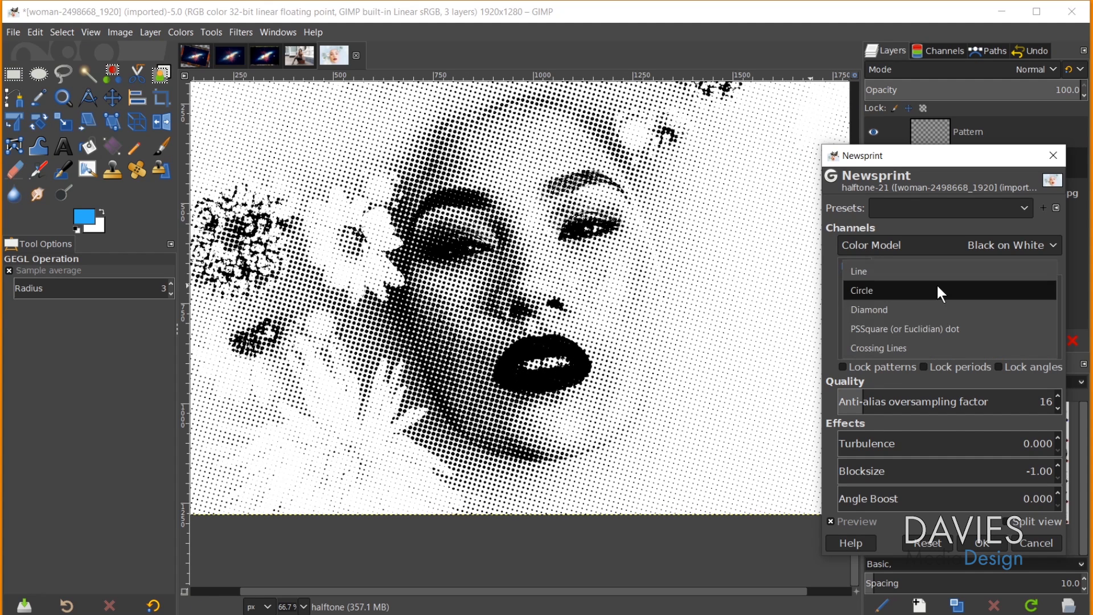
pyautogui.click(926, 311)
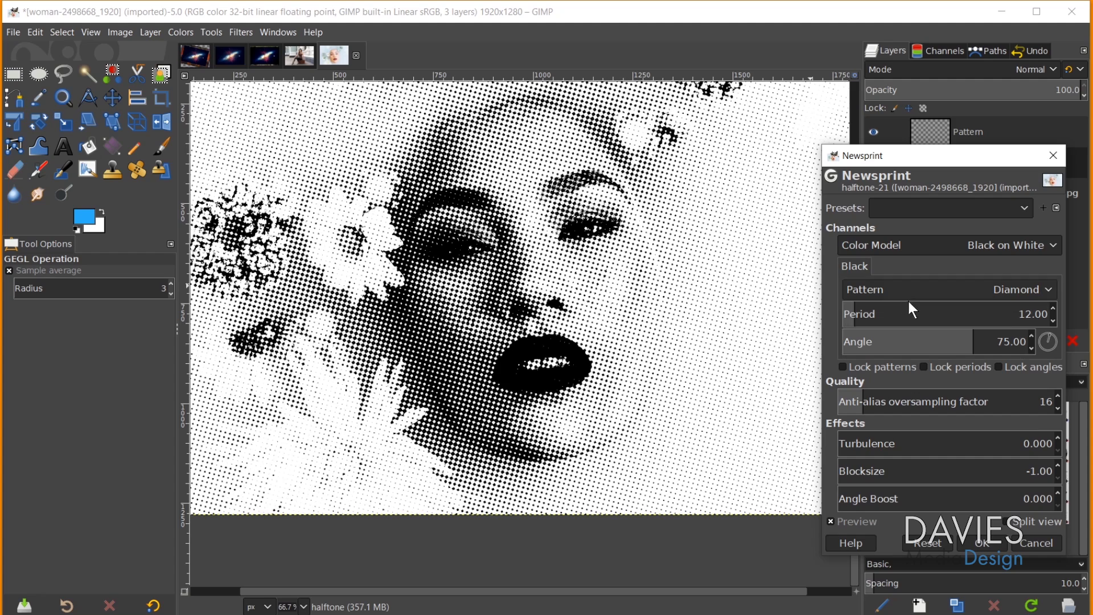
pyautogui.click(918, 289)
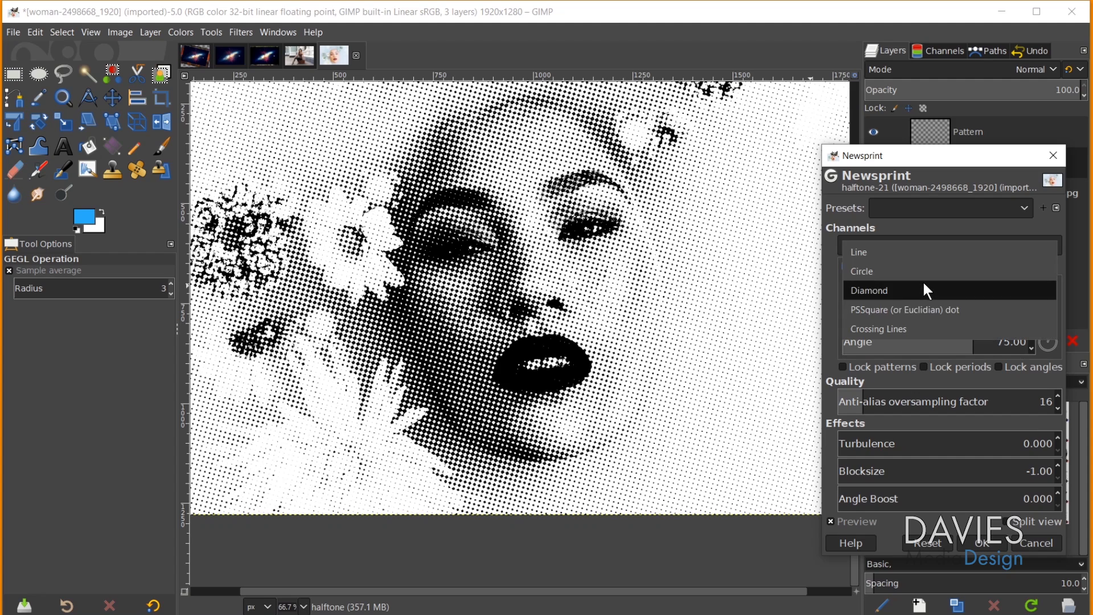
pyautogui.click(938, 311)
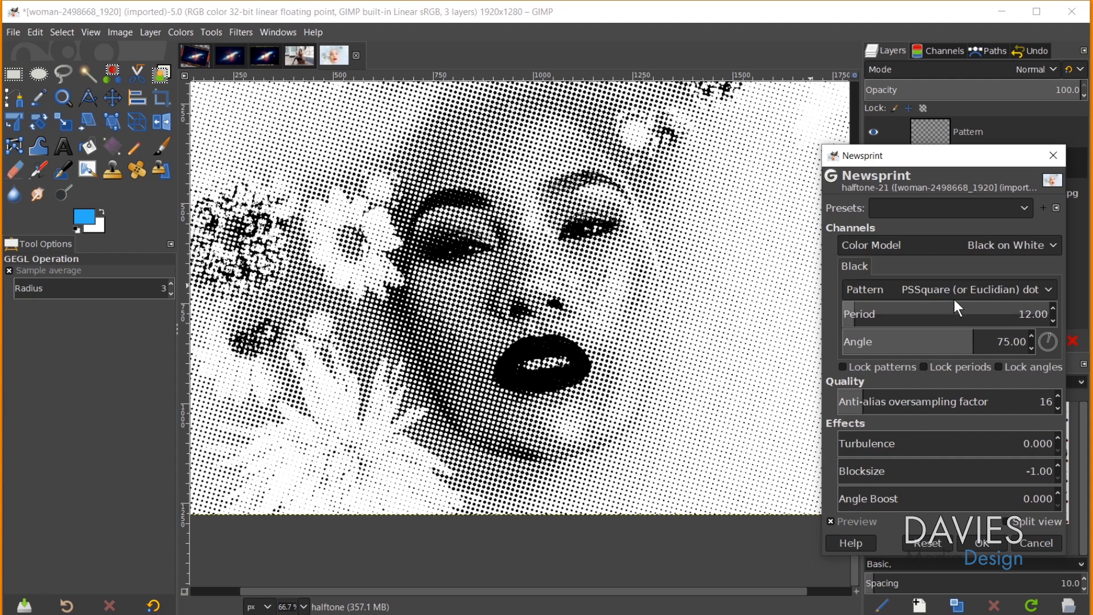
pyautogui.click(945, 292)
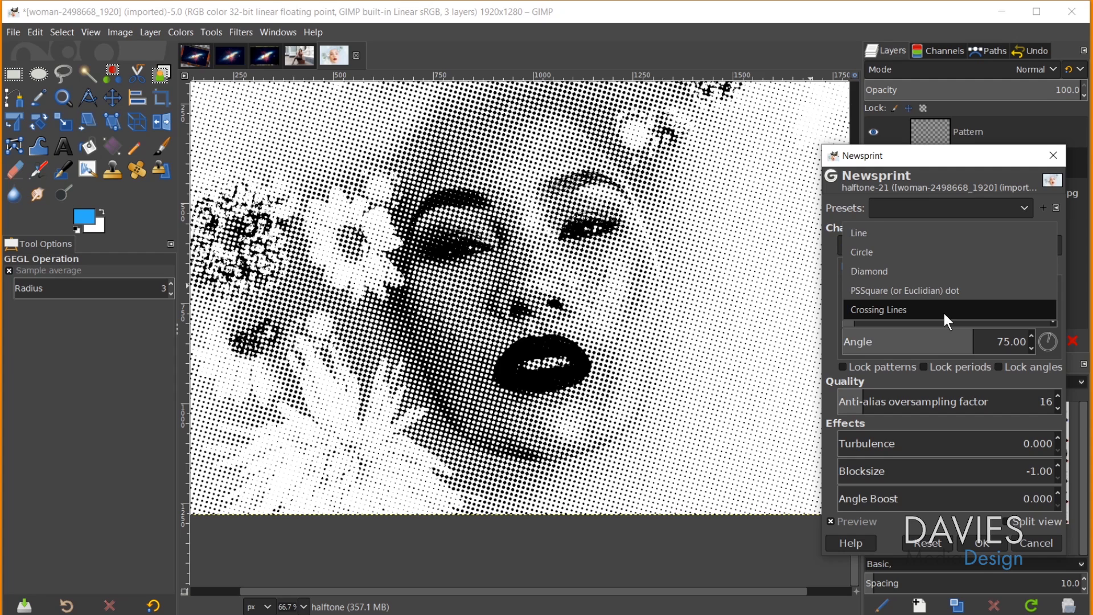
pyautogui.click(944, 313)
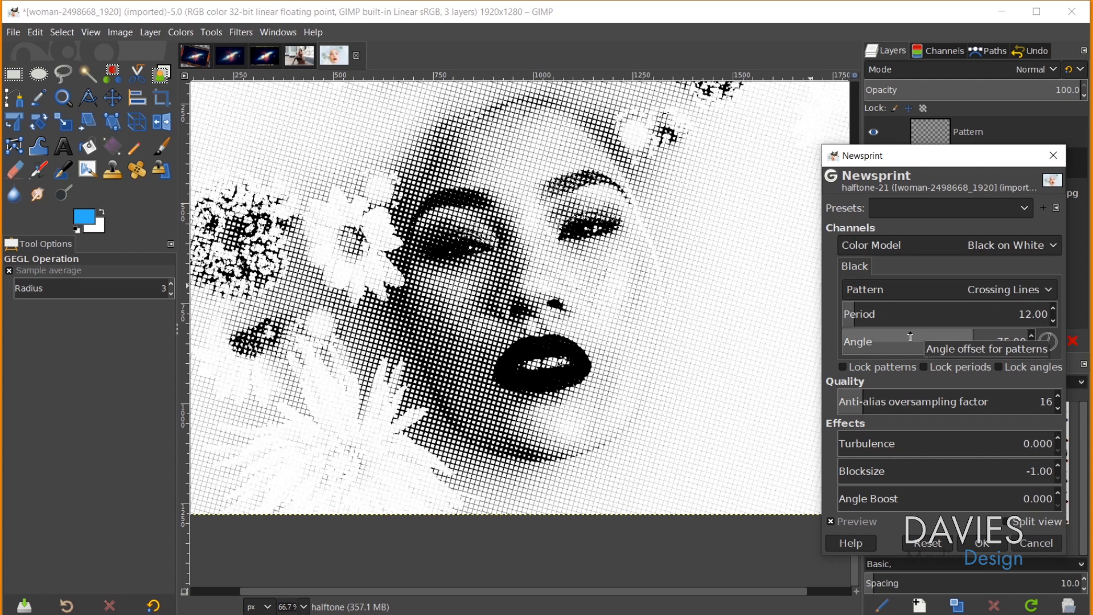
# Step: Apply the Newsprint filter to the halftone layer with the Circle pattern, period 8.70 and angle 29.71
pyautogui.click(927, 291)
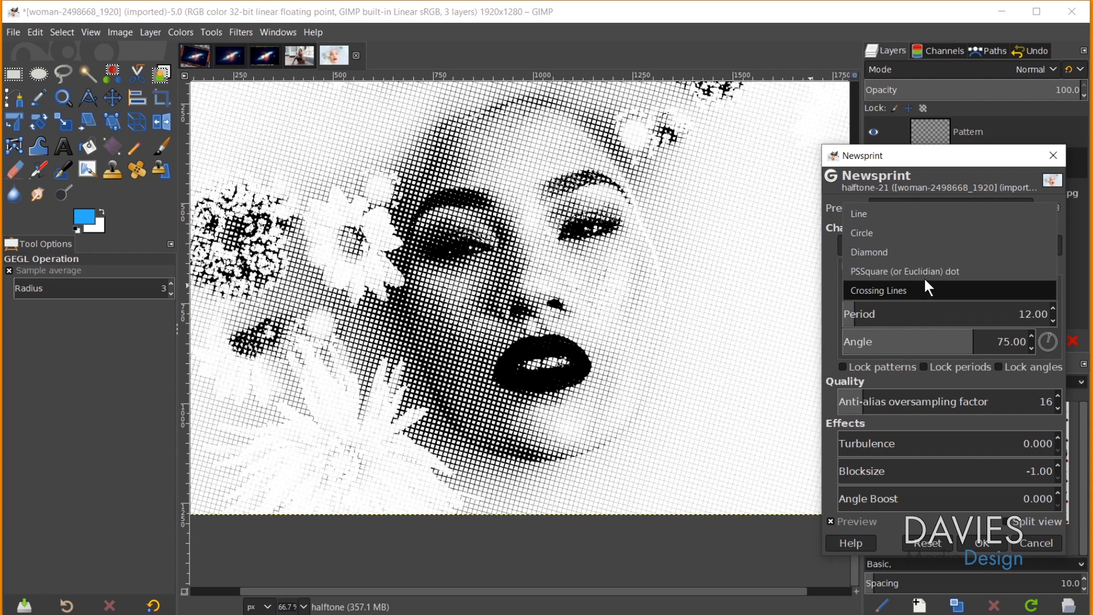
pyautogui.click(923, 232)
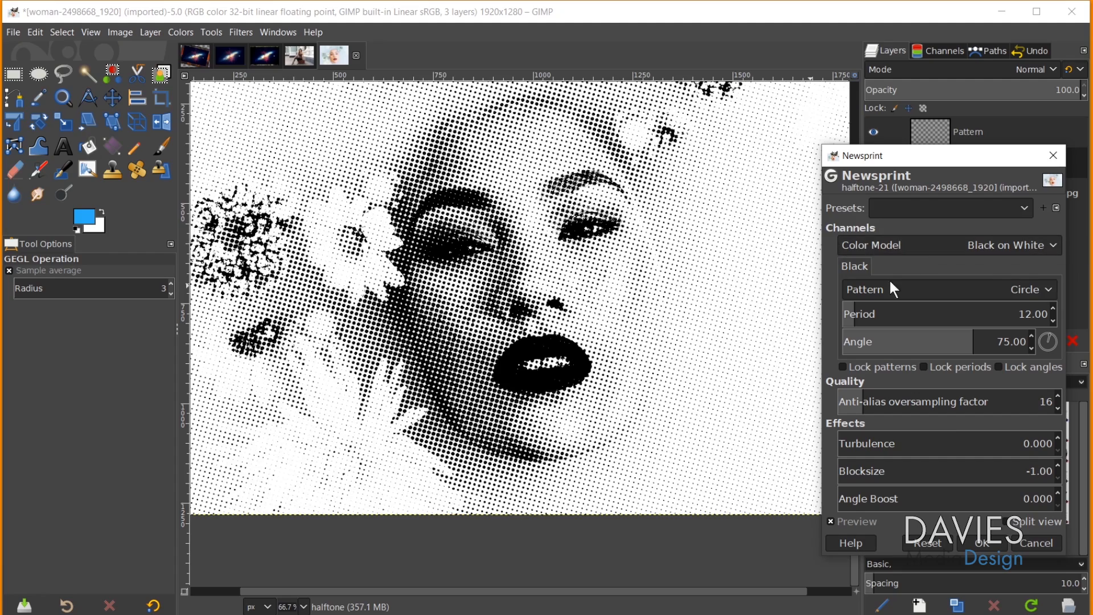
pyautogui.click(881, 312)
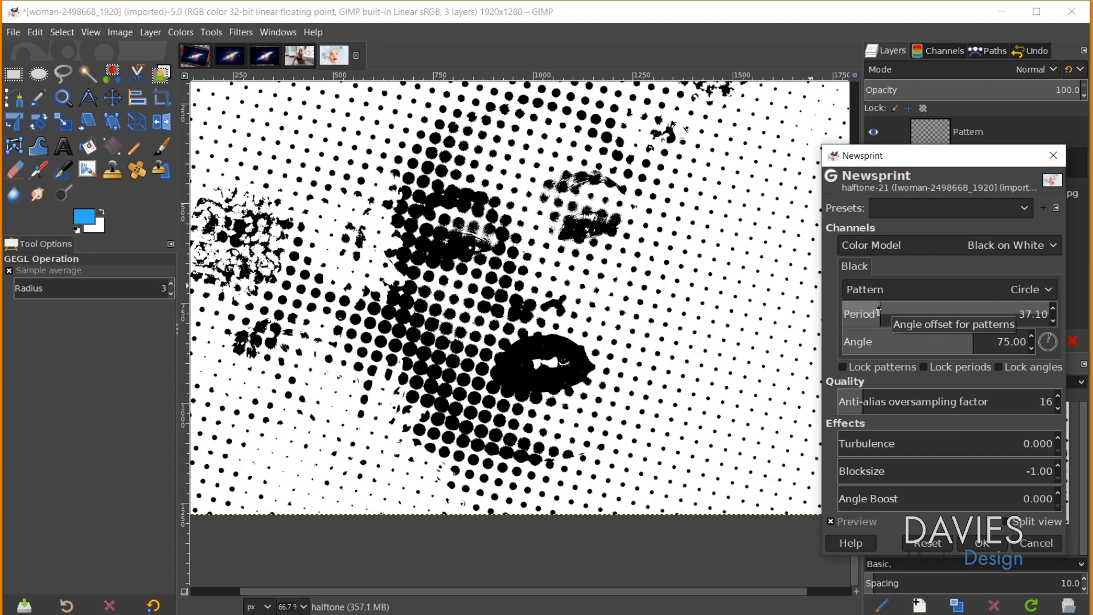
pyautogui.moveTo(879, 312); pyautogui.dragTo(851, 312)
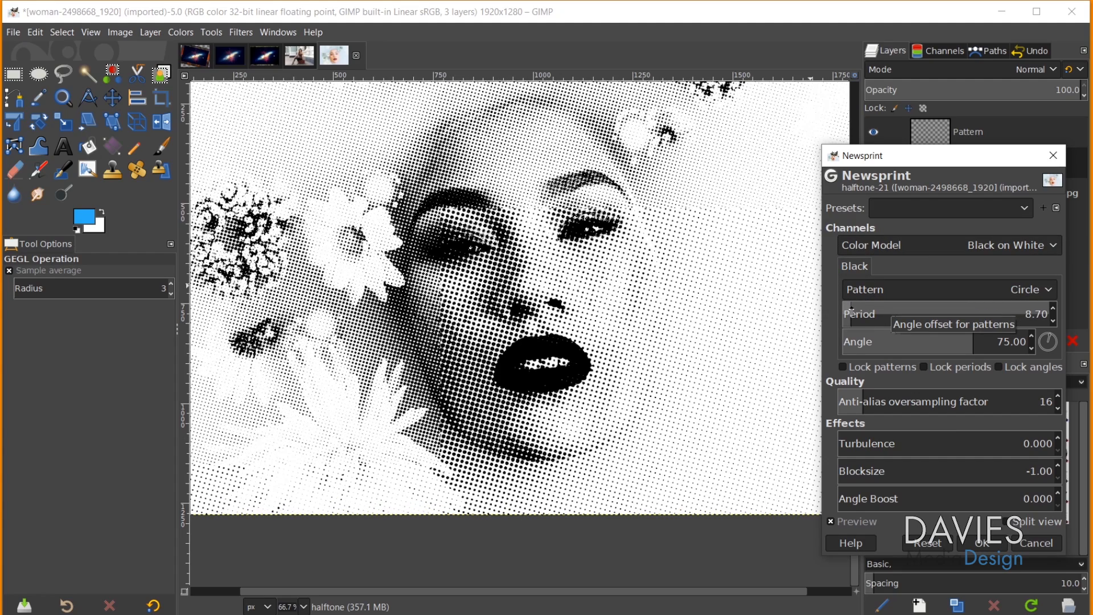
pyautogui.click(947, 344)
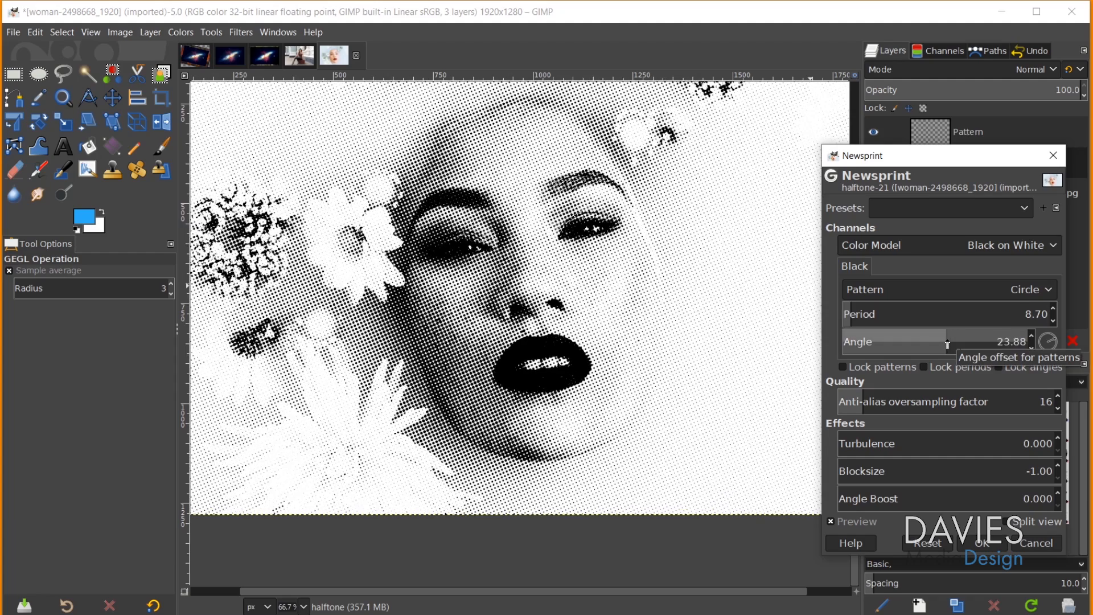
pyautogui.moveTo(947, 343); pyautogui.dragTo(950, 344)
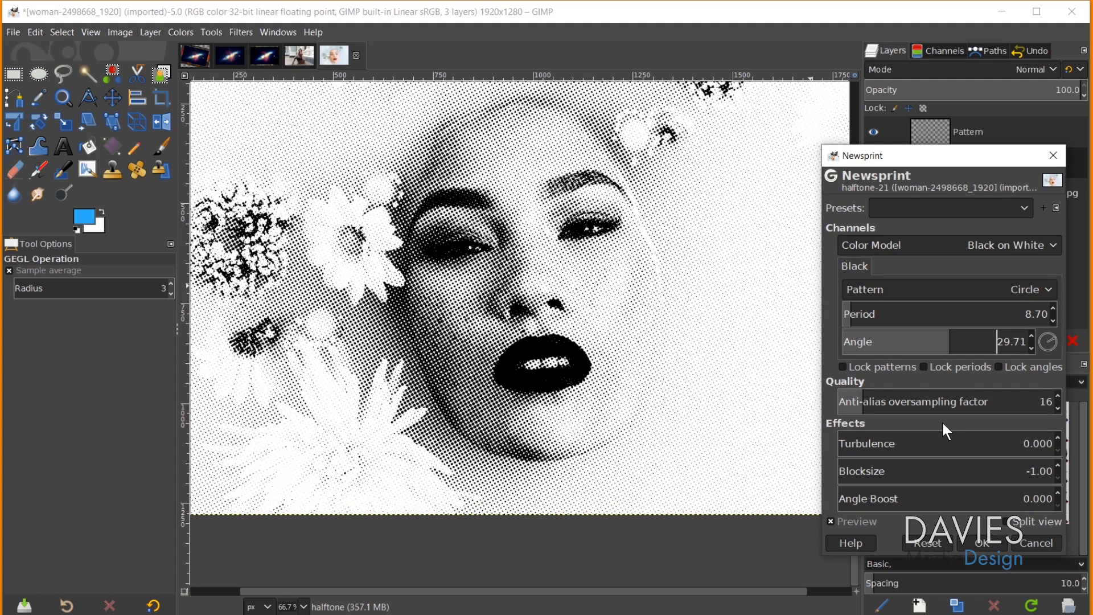
pyautogui.click(993, 544)
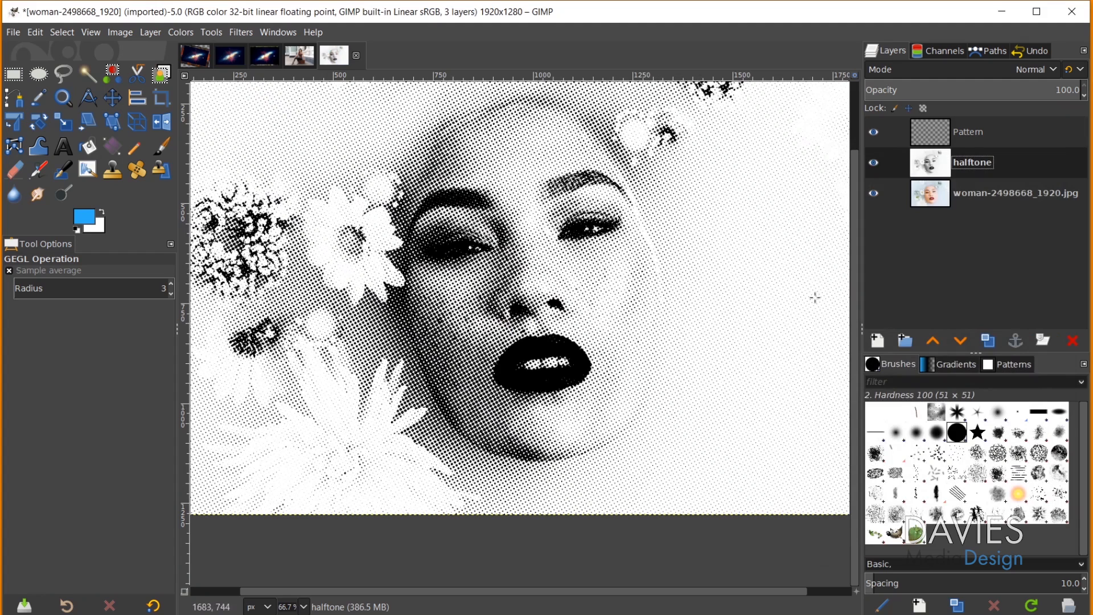
# Step: Set the halftone layer's blend mode to Screen and view the whole image
pyautogui.click(969, 69)
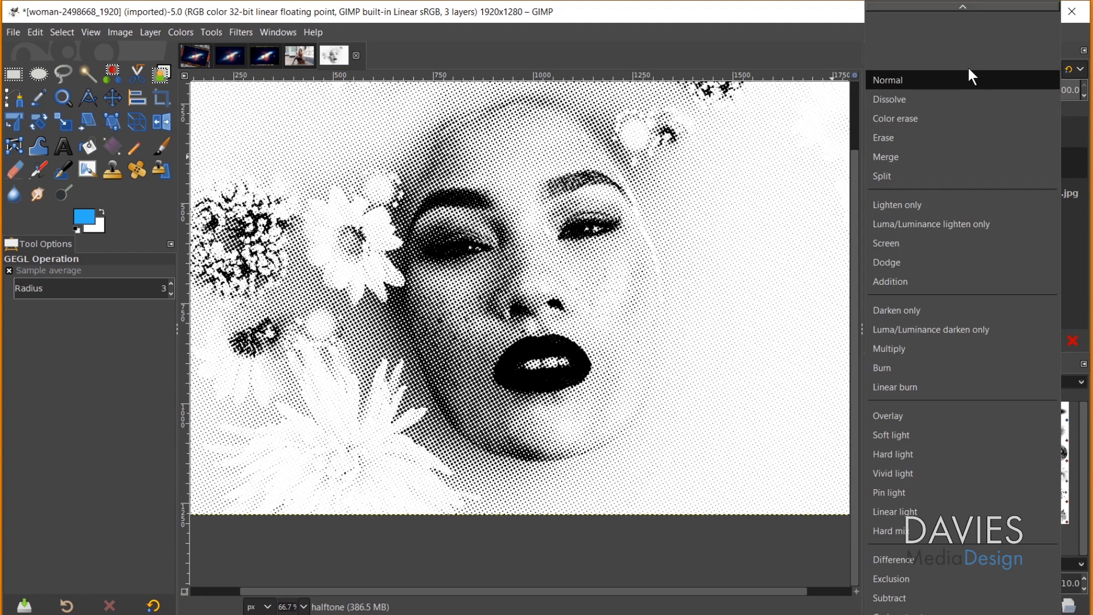
pyautogui.click(927, 242)
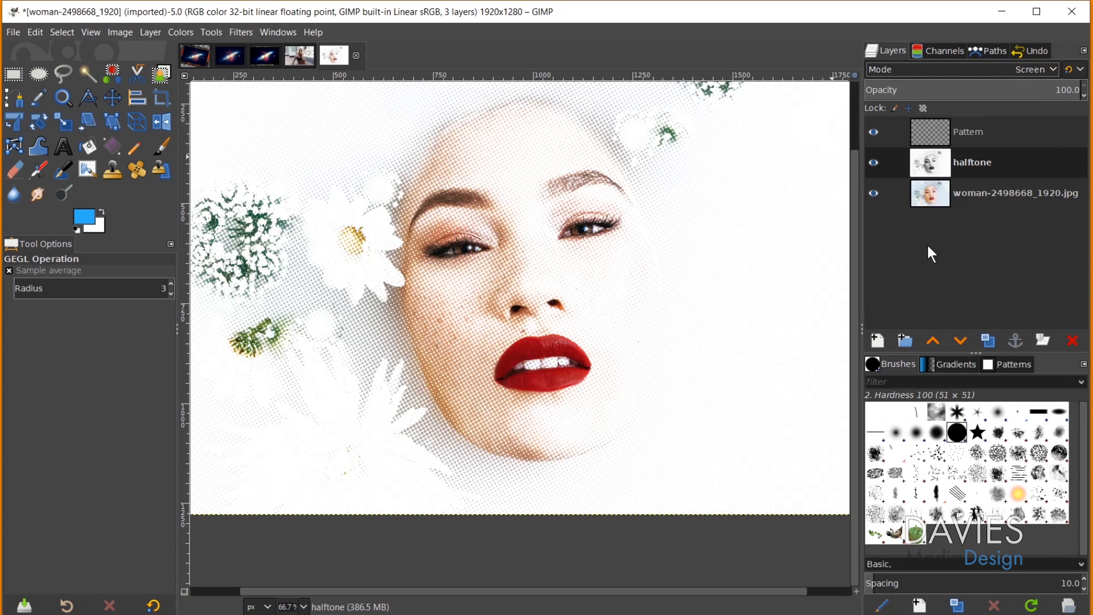
pyautogui.scroll(-1, 480, 369)
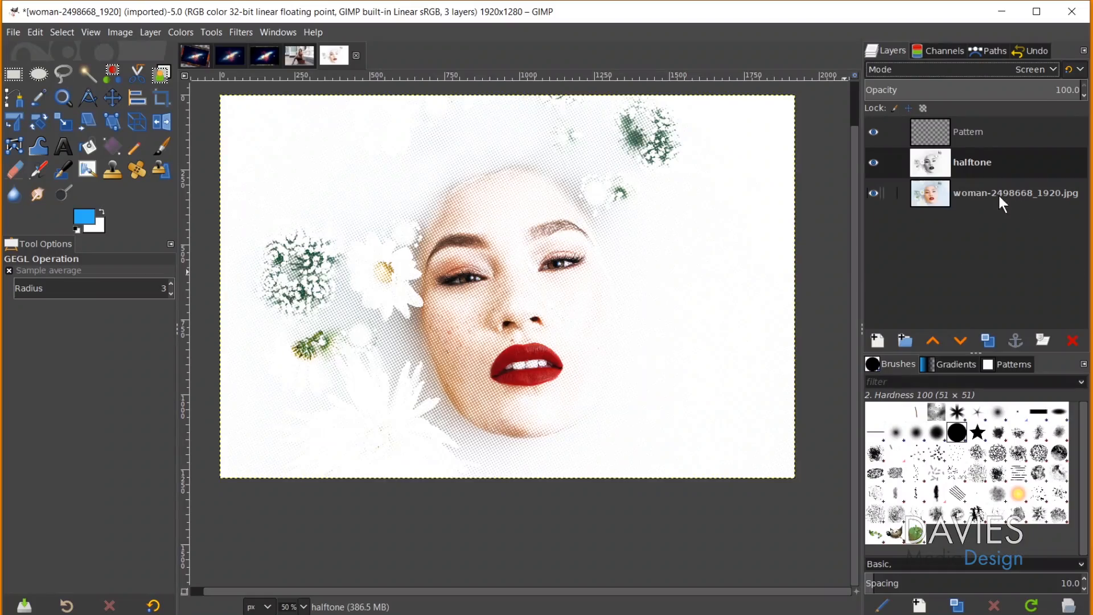
# Step: Apply a Mean Curvature Blur with 52 iterations to the woman-2498668_1920.jpg layer
pyautogui.click(941, 193)
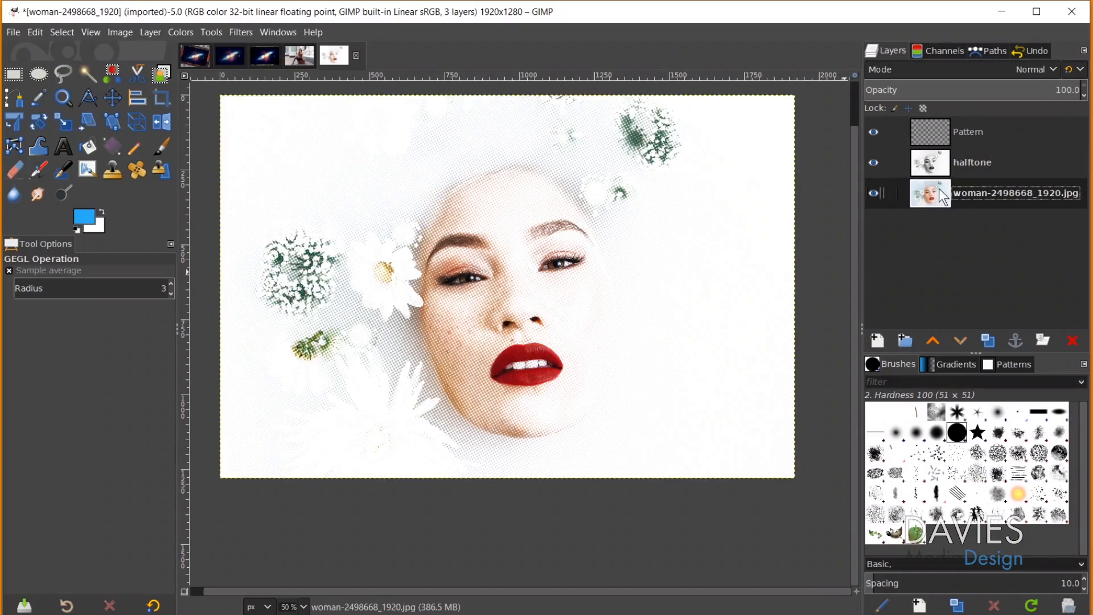
pyautogui.click(242, 33)
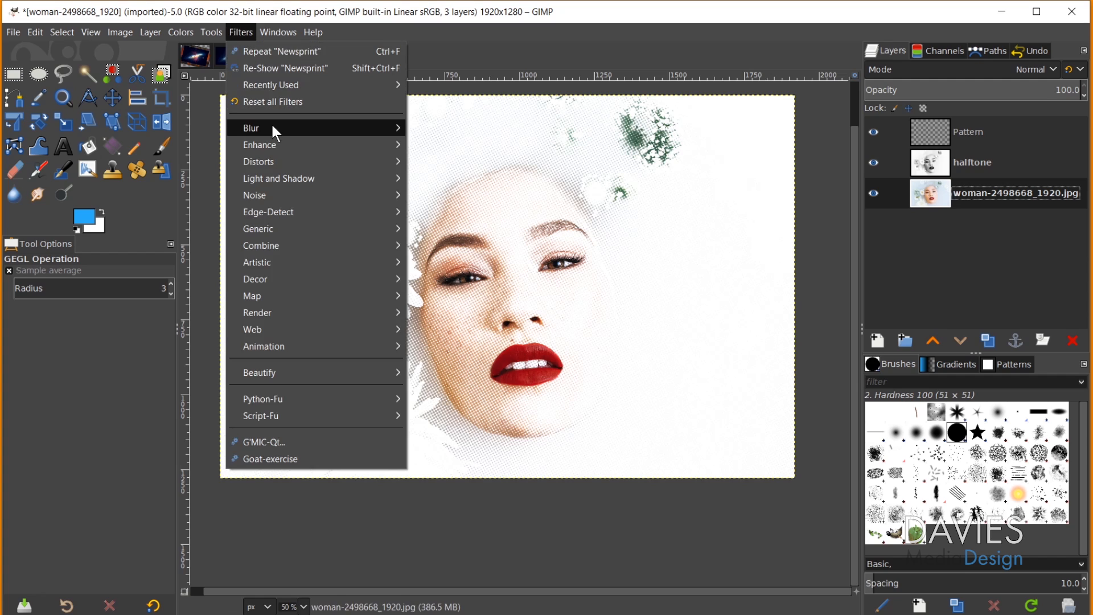
pyautogui.moveTo(275, 133)
pyautogui.click(464, 144)
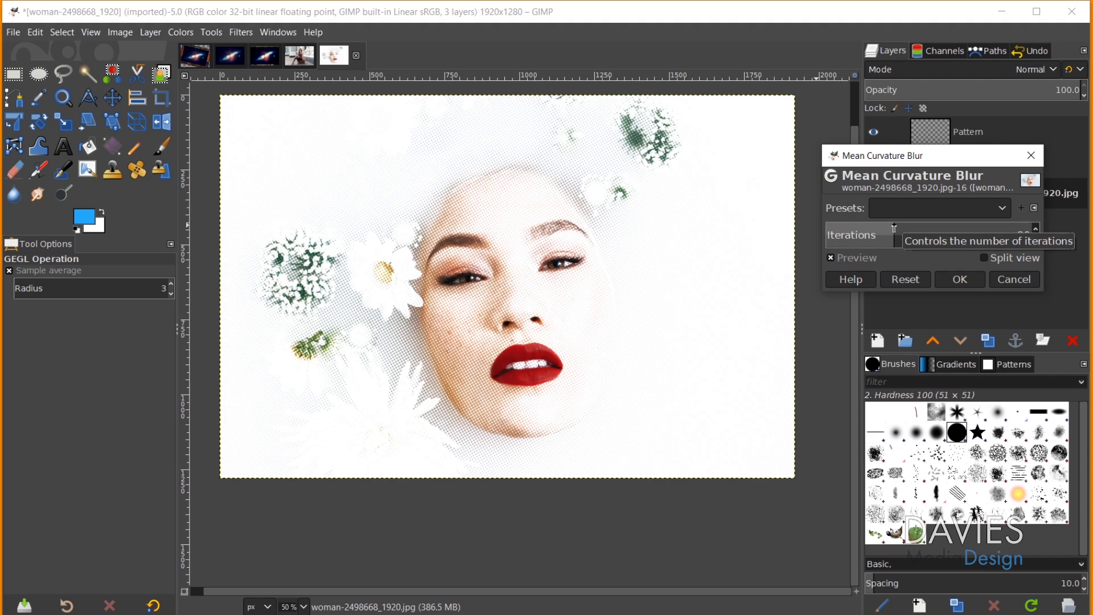
pyautogui.moveTo(892, 229); pyautogui.dragTo(1004, 223)
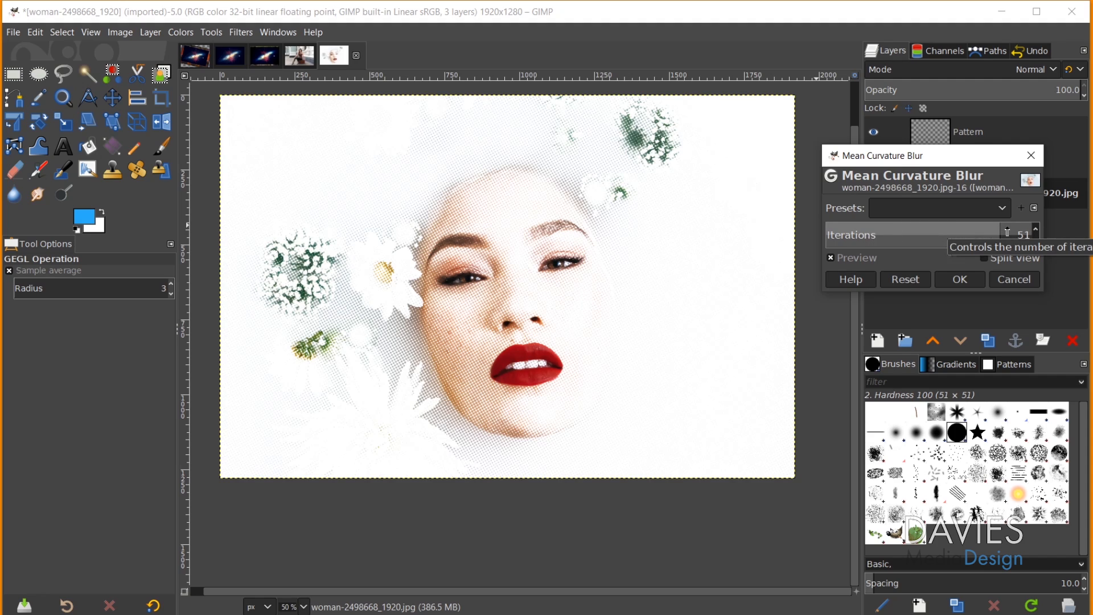
pyautogui.moveTo(1017, 230); pyautogui.dragTo(1004, 230)
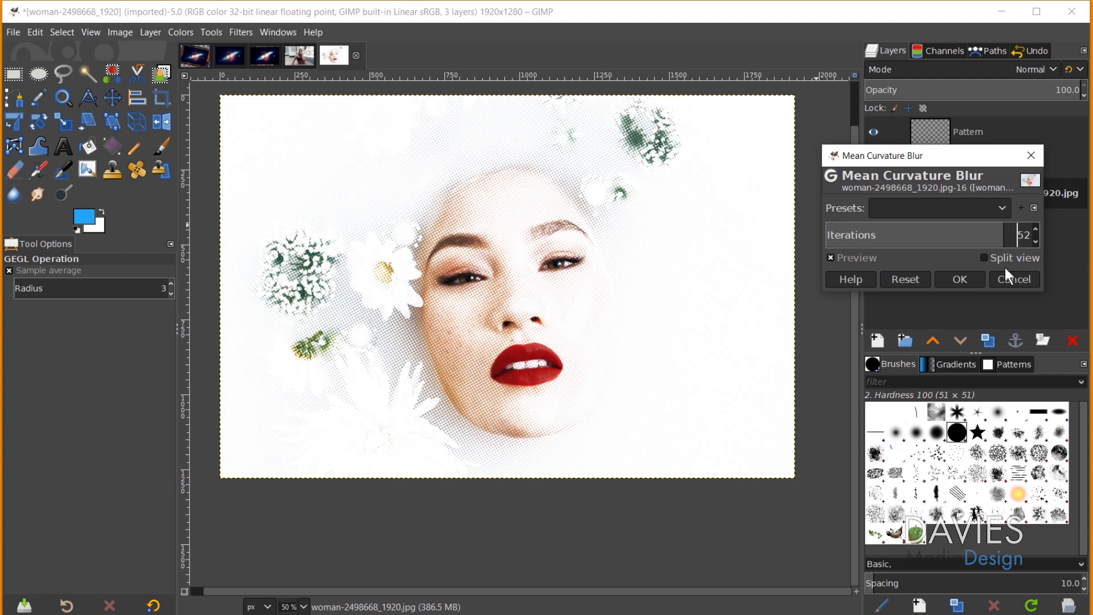
pyautogui.click(974, 280)
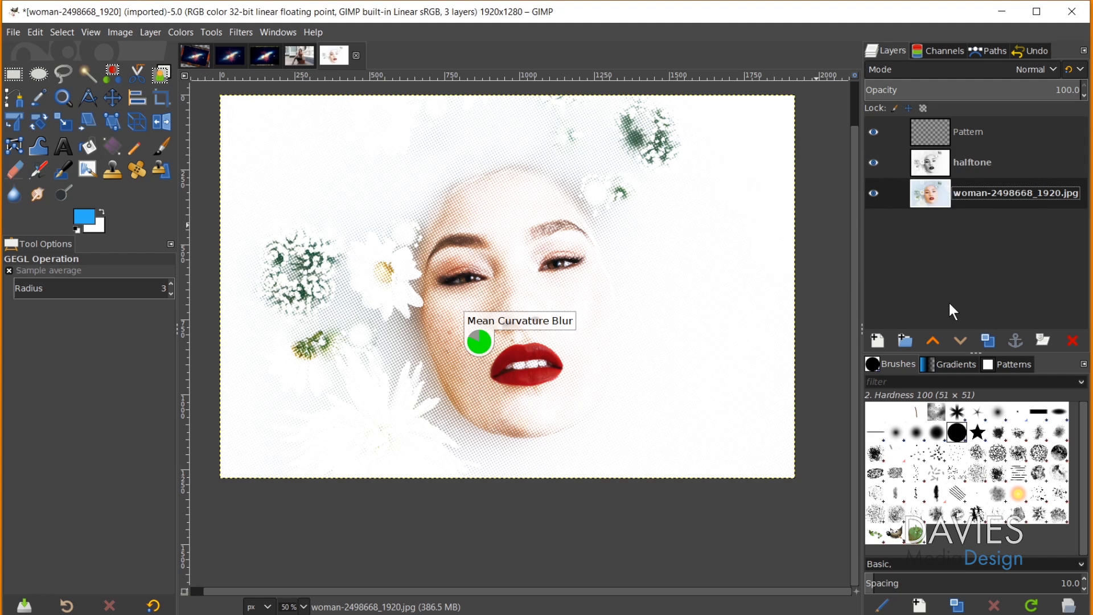
# Step: Hide the halftone layer and compare the face in the photo layer close up with and without the blur
pyautogui.click(874, 163)
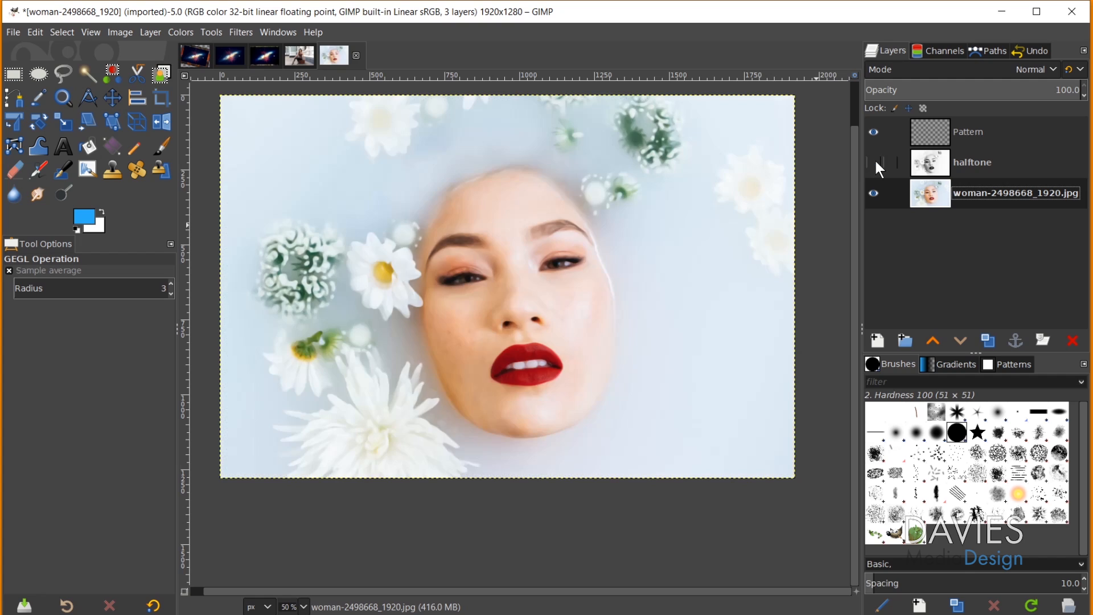
pyautogui.scroll(4, 497, 340)
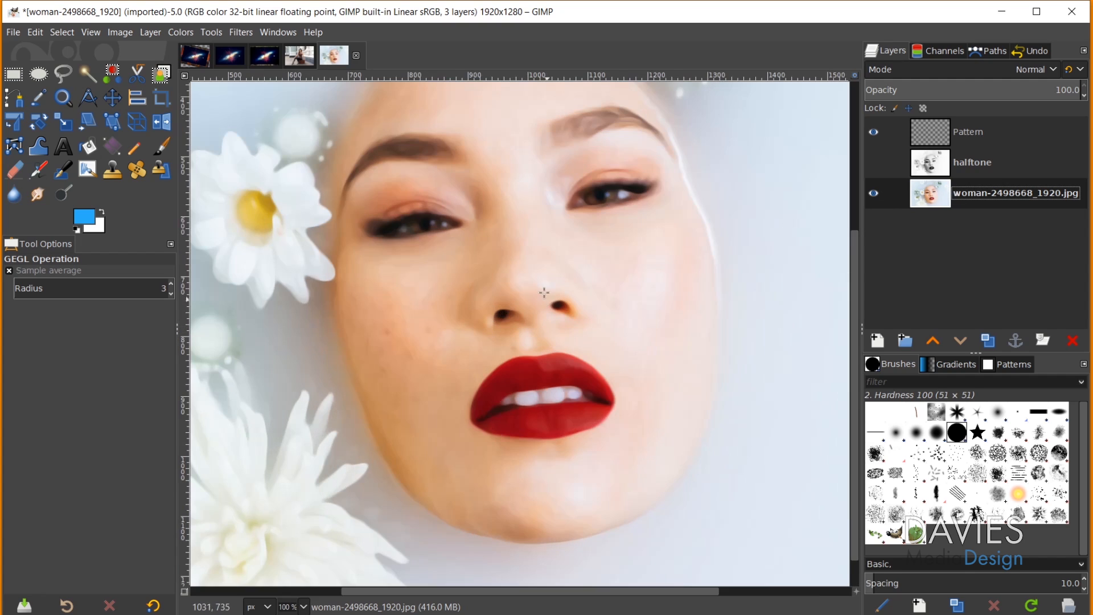
pyautogui.scroll(3, 548, 243)
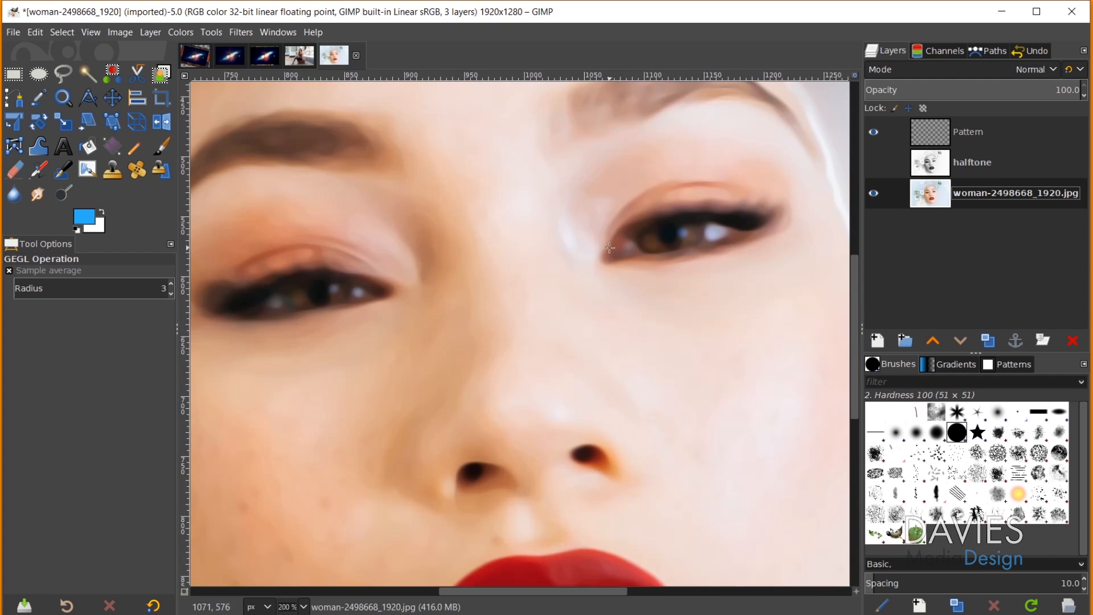
pyautogui.scroll(-2, 548, 263)
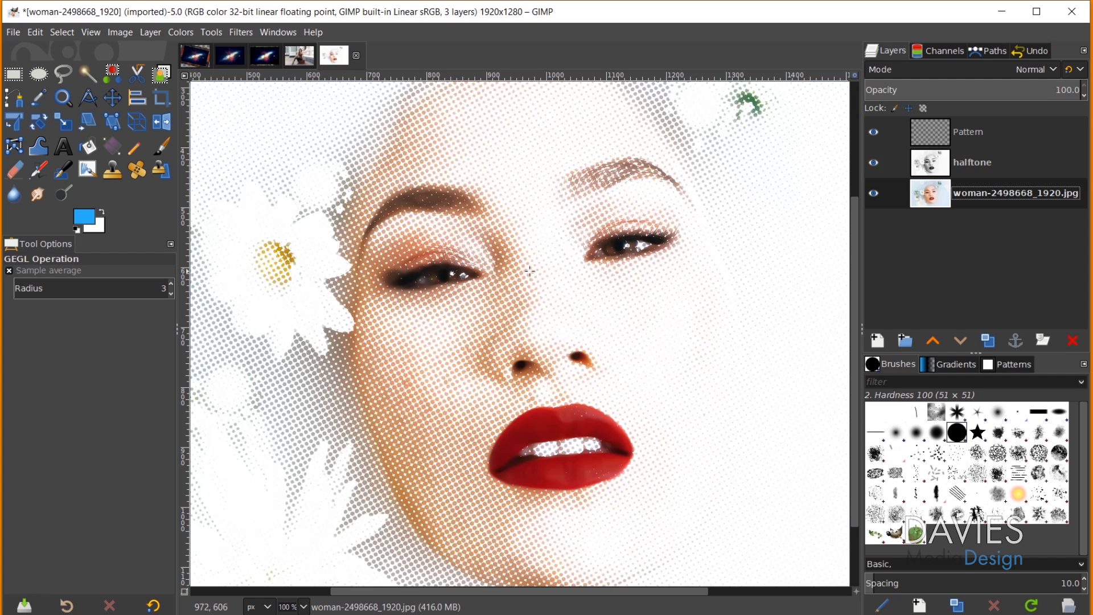
pyautogui.click(873, 163)
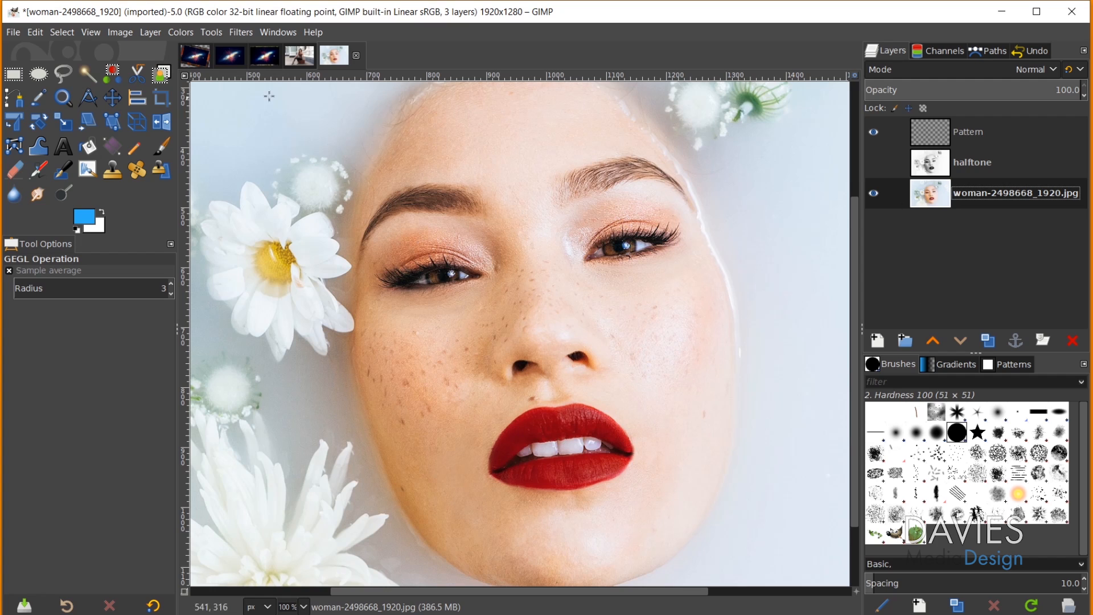
# Step: Try a Gaussian Blur of 27.74 in X and Y on the woman-2498668_1920.jpg layer and cancel the filter
pyautogui.click(240, 32)
pyautogui.moveTo(284, 132)
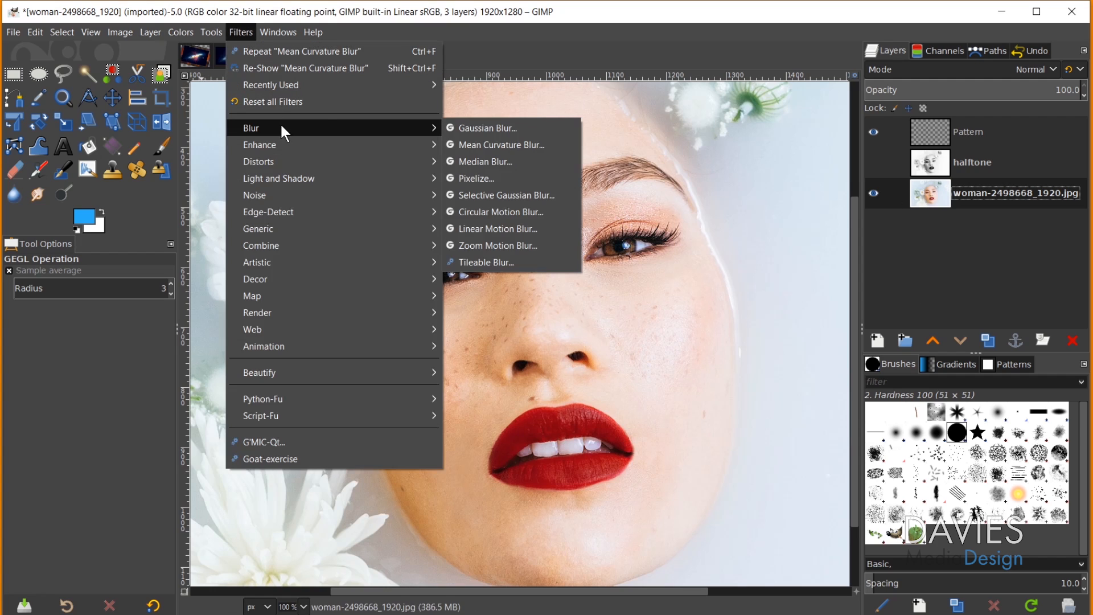
pyautogui.click(487, 128)
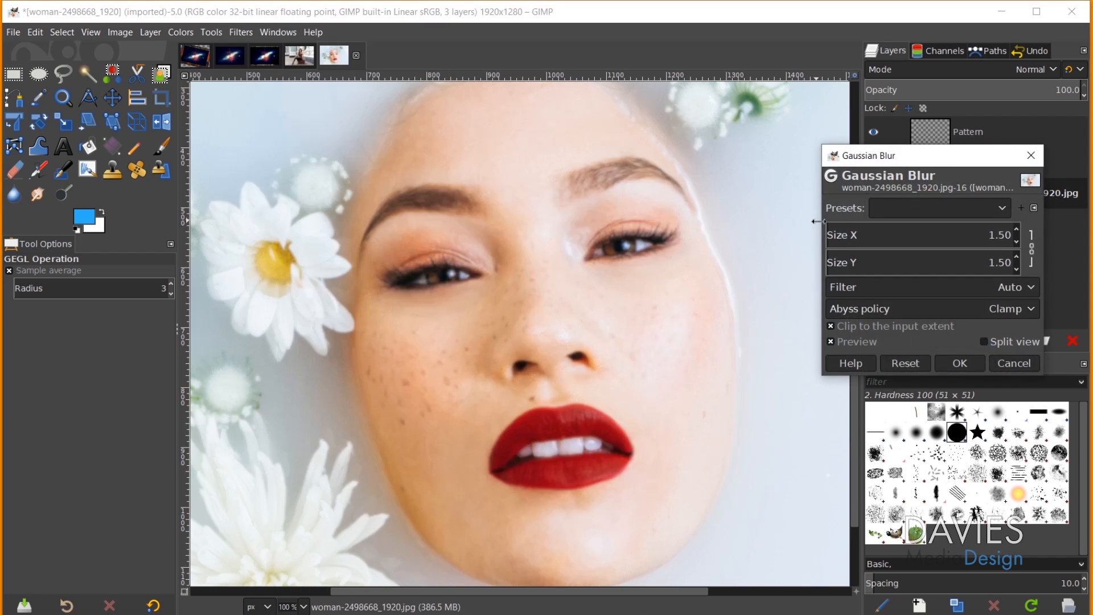
pyautogui.moveTo(838, 232); pyautogui.dragTo(877, 233)
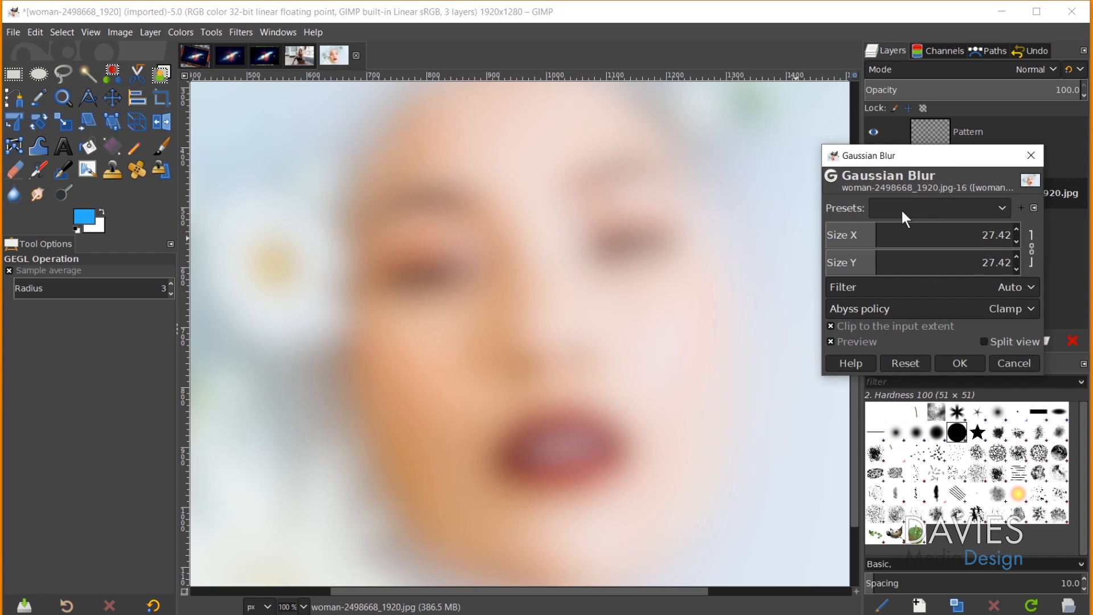
pyautogui.click(900, 233)
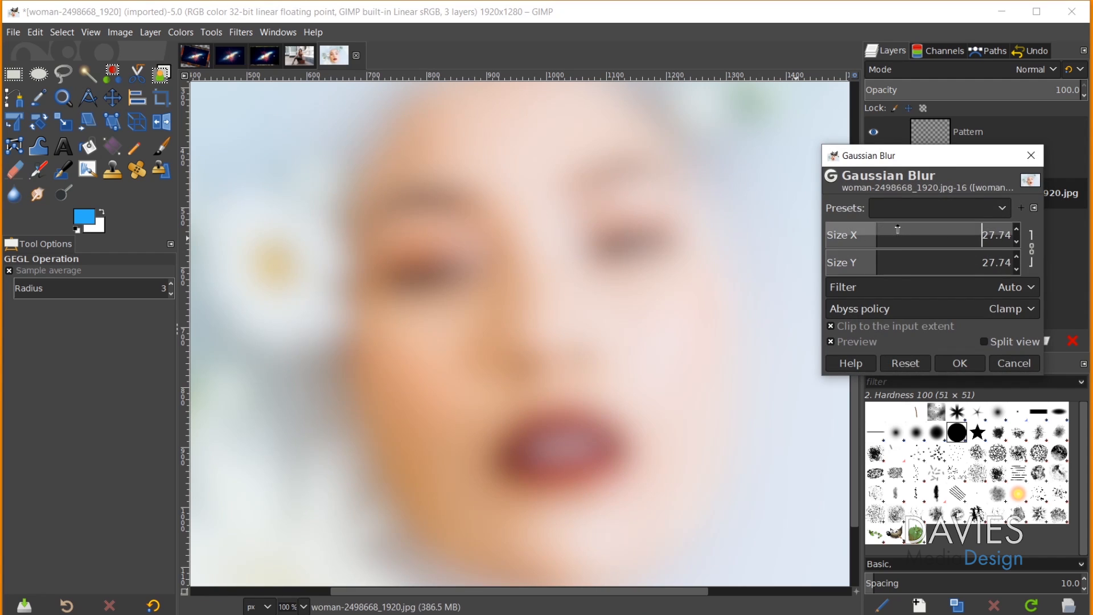
pyautogui.click(1016, 363)
# Step: Apply a Mean Curvature Blur with 58 iterations to the woman-2498668_1920.jpg layer
pyautogui.click(242, 32)
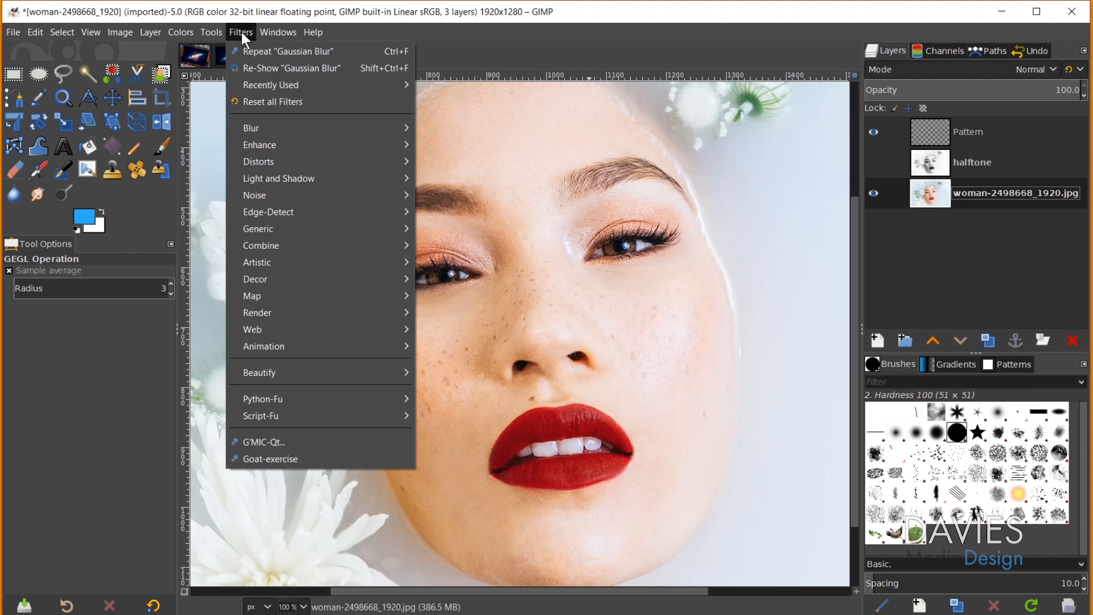
pyautogui.moveTo(283, 129)
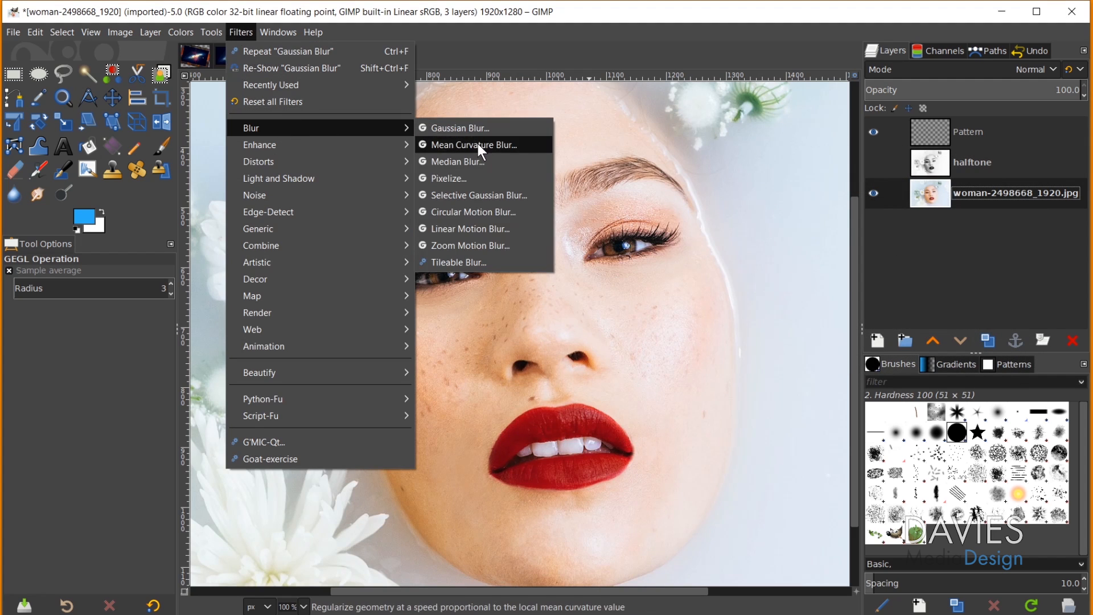
pyautogui.click(486, 146)
pyautogui.moveTo(934, 233); pyautogui.dragTo(1011, 229)
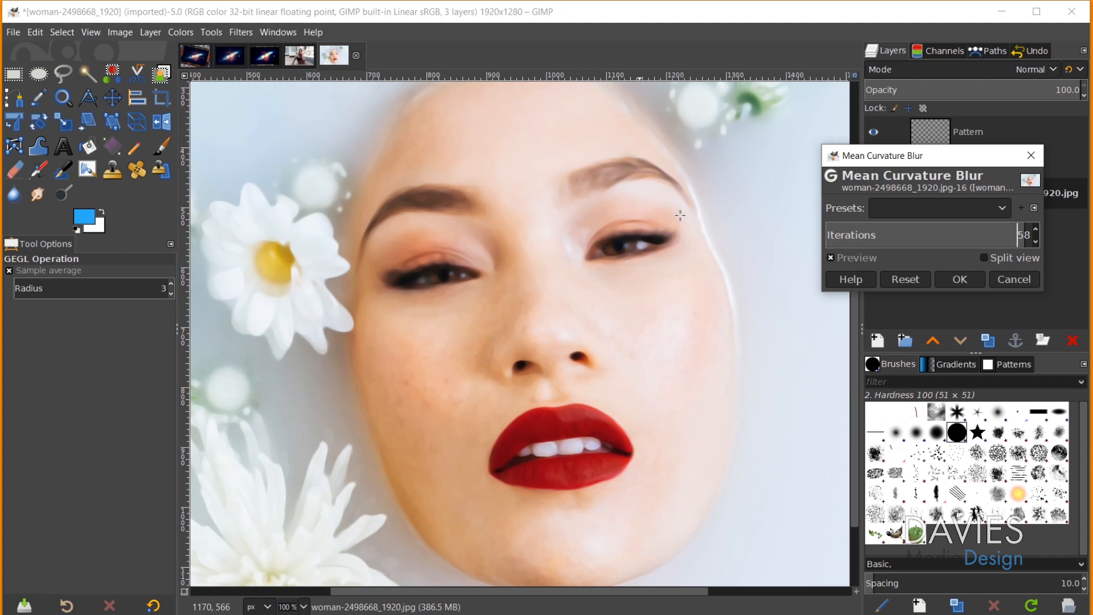
pyautogui.click(959, 279)
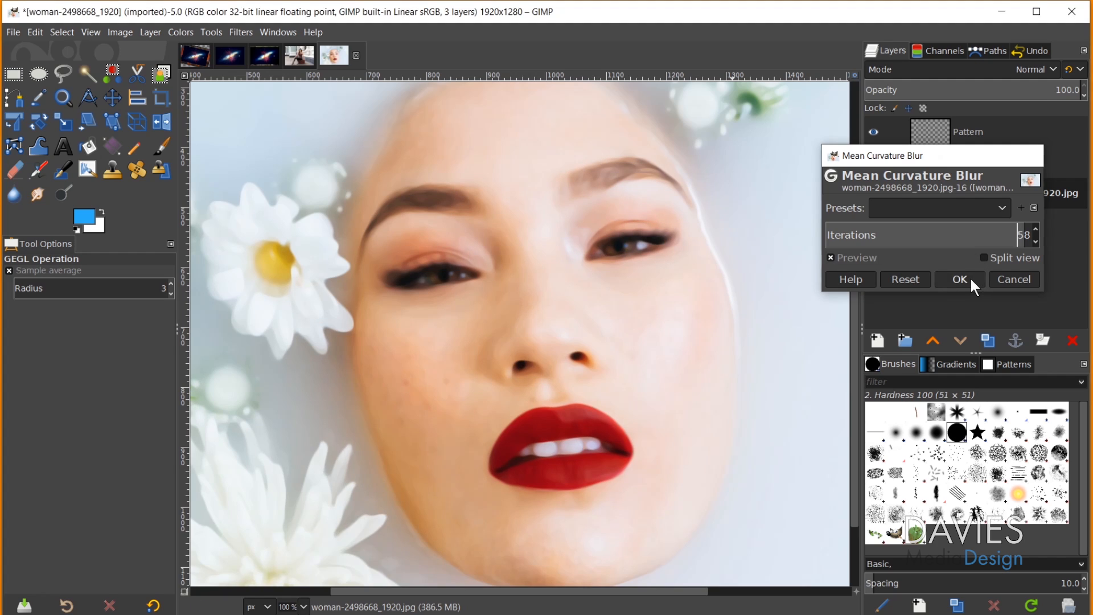